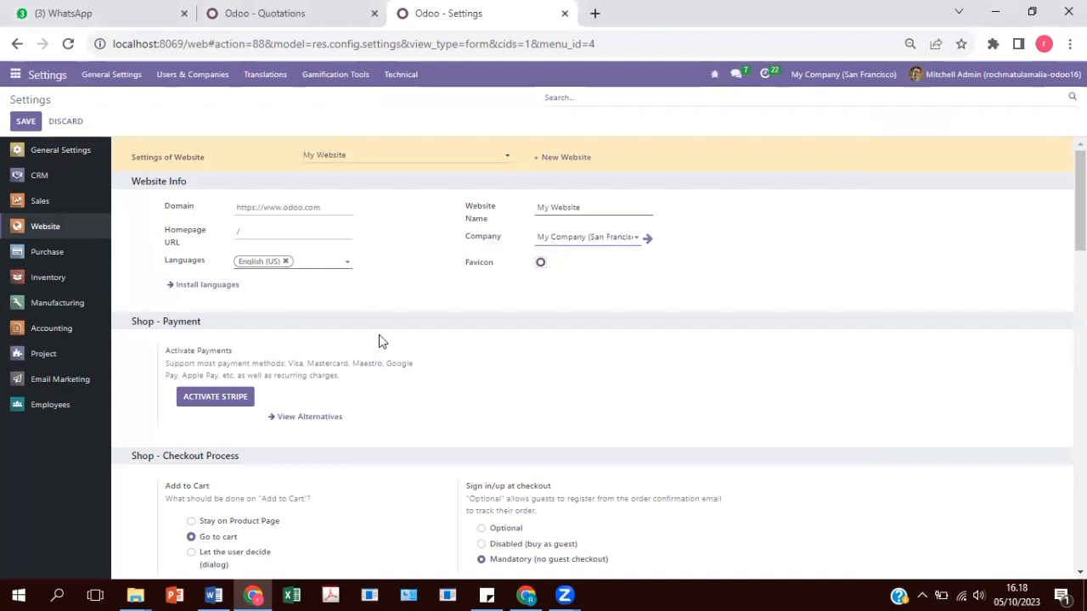
Scroll down the Website settings to the shop payment and checkout options.
{"action": "scroll", "coordinate": [381, 339], "scroll_direction": "down", "scroll_amount": 3}
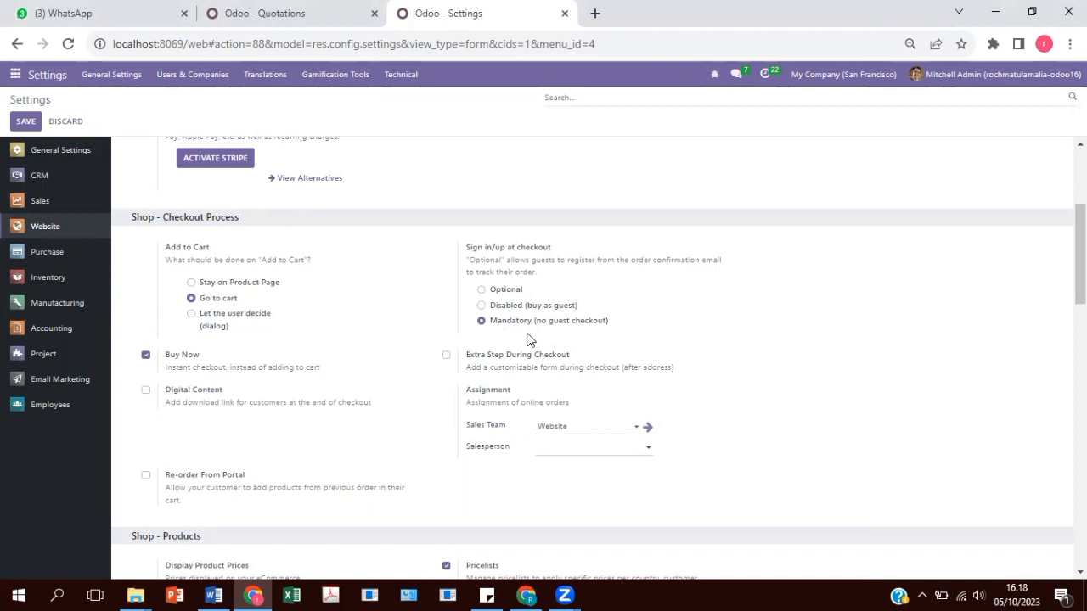
Scroll through the Website settings' Checkout, Products and Shipping sections.
{"action": "mouse_move", "coordinate": [527, 340]}
{"action": "mouse_move", "coordinate": [528, 299]}
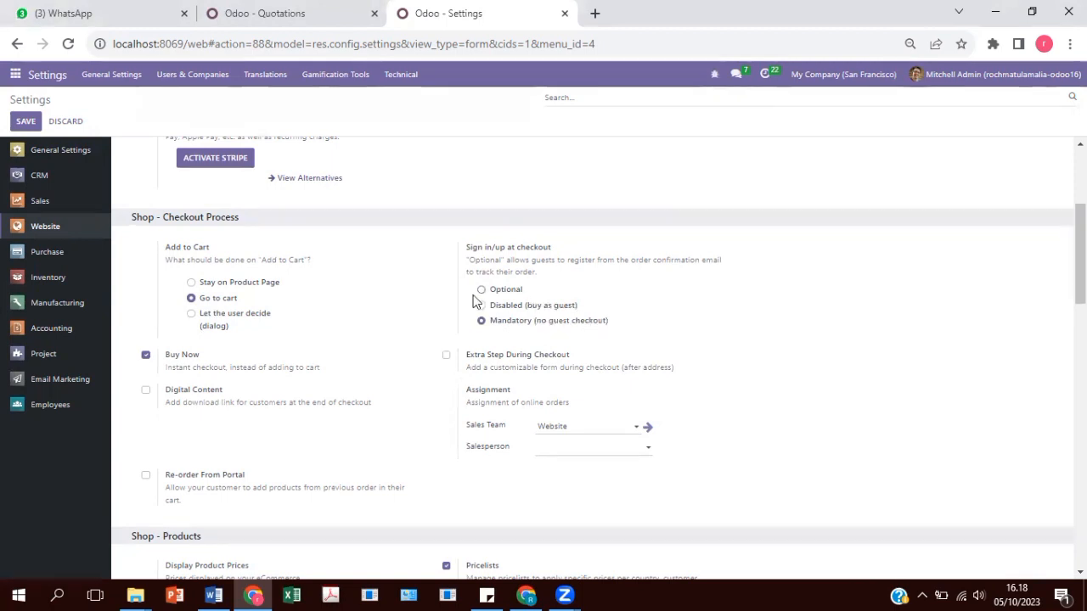
{"action": "scroll", "coordinate": [410, 338], "scroll_direction": "down", "scroll_amount": 1}
{"action": "scroll", "coordinate": [410, 339], "scroll_direction": "down", "scroll_amount": 2}
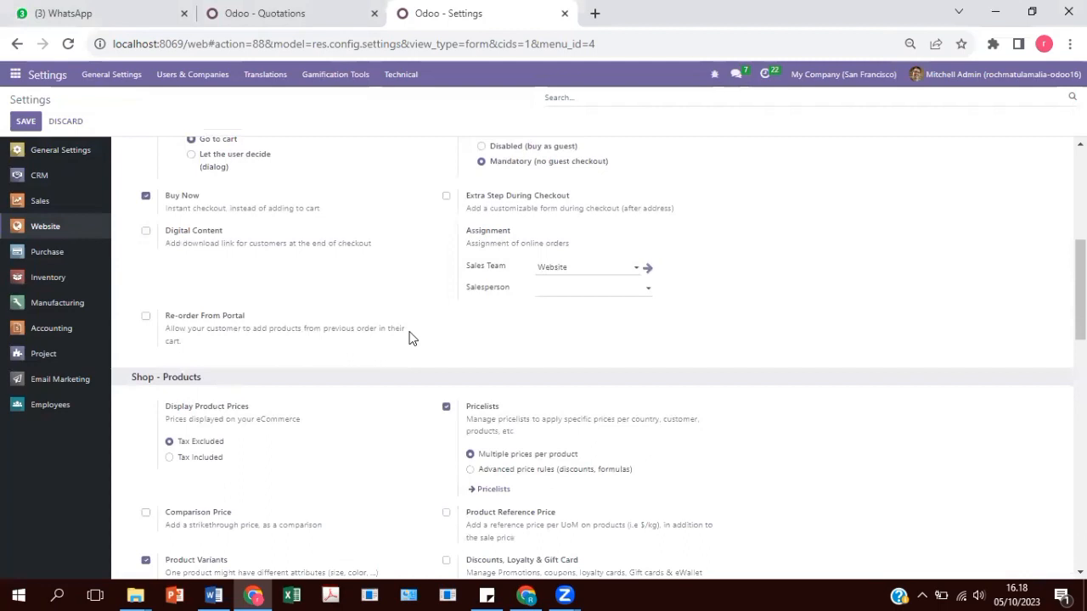
{"action": "scroll", "coordinate": [410, 339], "scroll_direction": "down", "scroll_amount": 1}
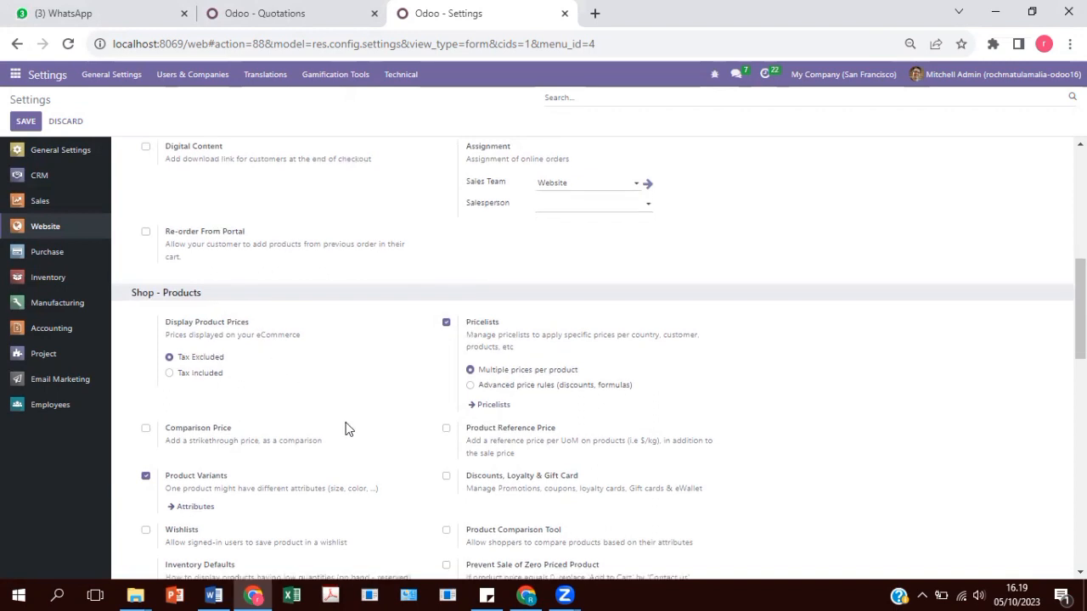
{"action": "scroll", "coordinate": [528, 257], "scroll_direction": "down", "scroll_amount": 1}
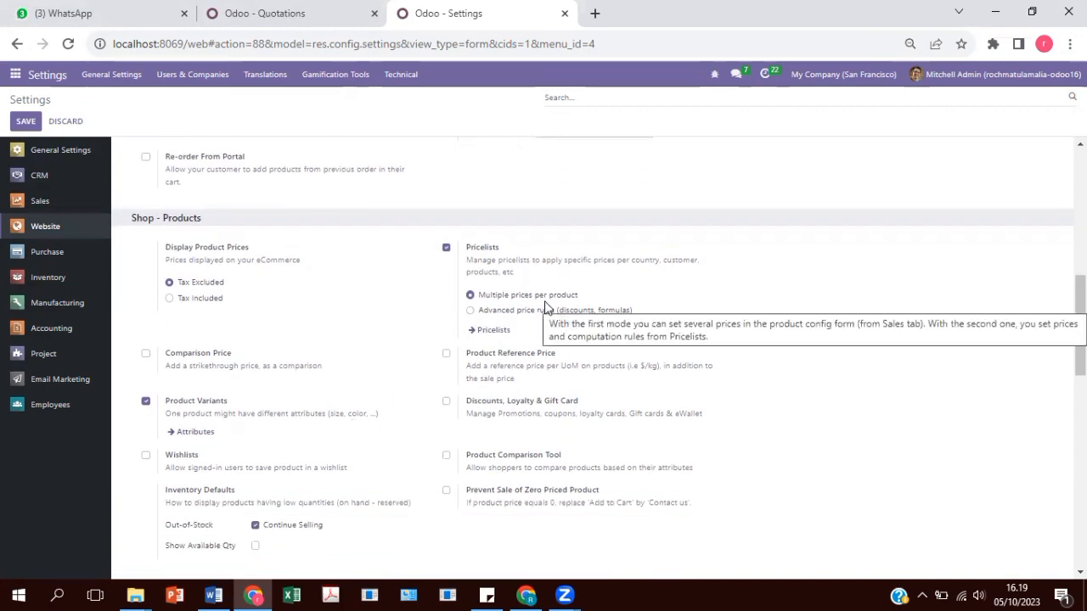
{"action": "scroll", "coordinate": [545, 308], "scroll_direction": "down", "scroll_amount": 4}
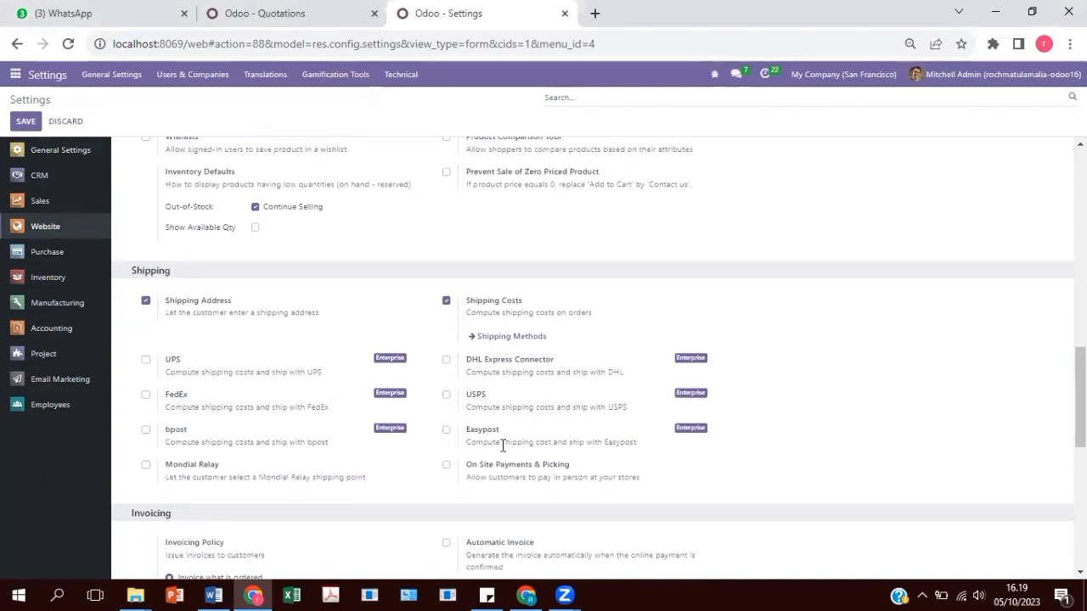
{"action": "scroll", "coordinate": [503, 444], "scroll_direction": "up", "scroll_amount": 15}
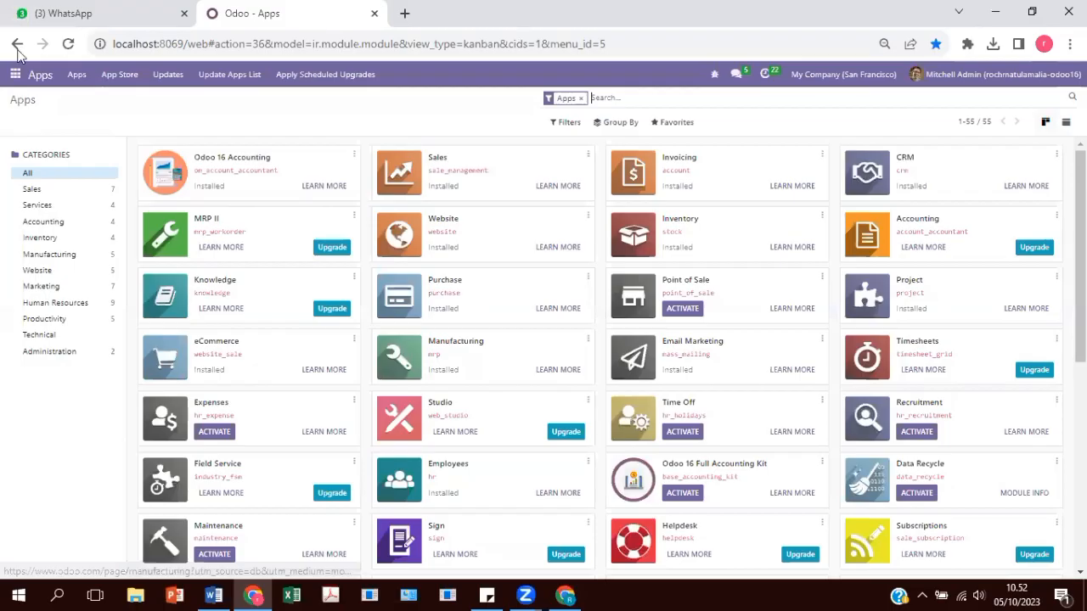
Go to Website > Configuration > Shipping Methods and start a new shipping method.
{"action": "left_click", "coordinate": [15, 74]}
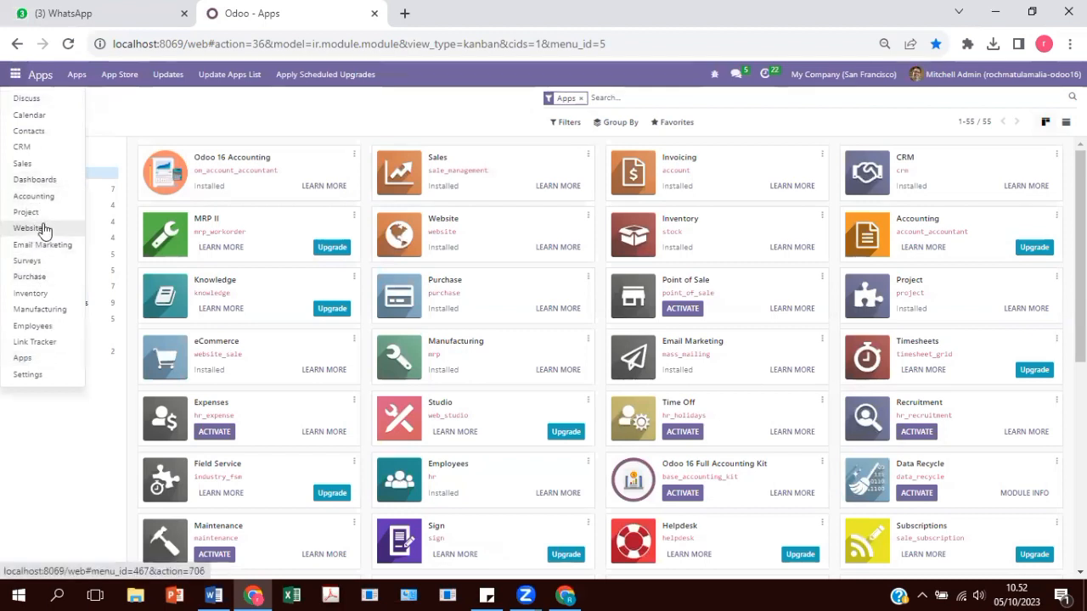
{"action": "left_click", "coordinate": [42, 224]}
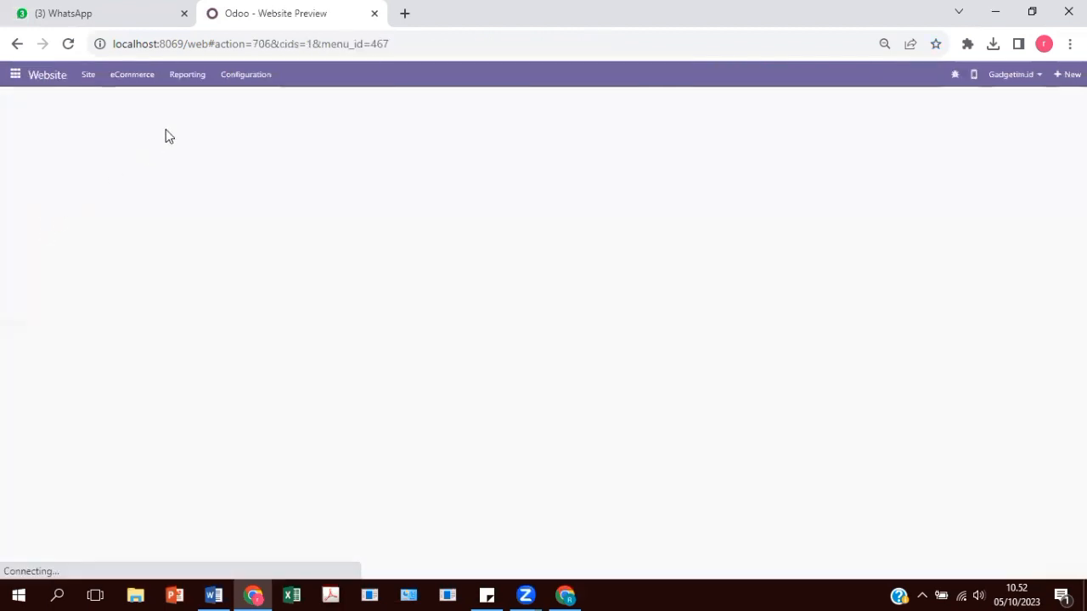
{"action": "left_click", "coordinate": [266, 74]}
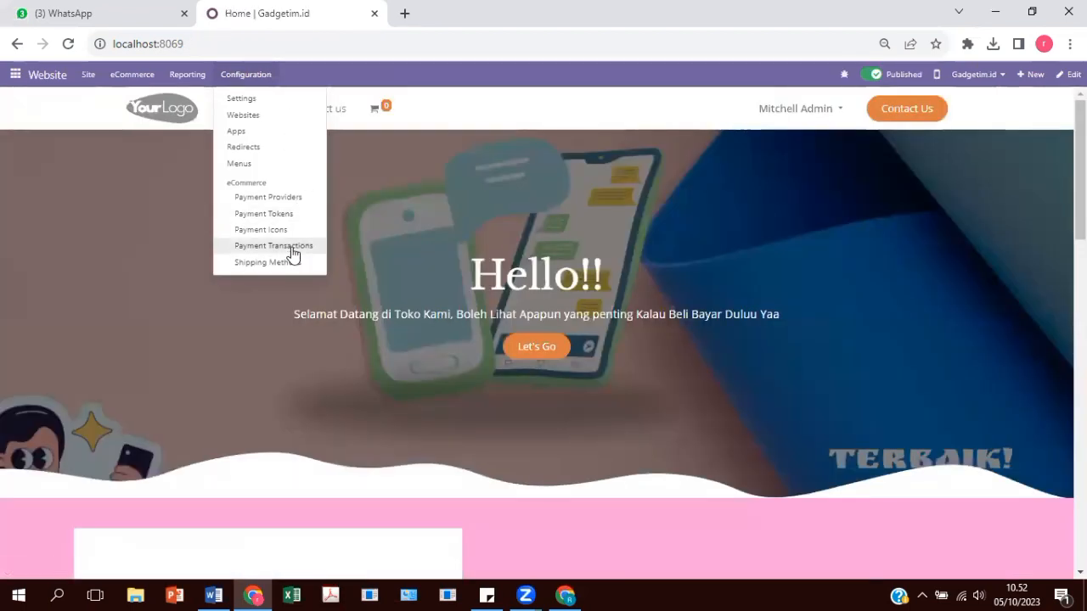
{"action": "left_click", "coordinate": [292, 261]}
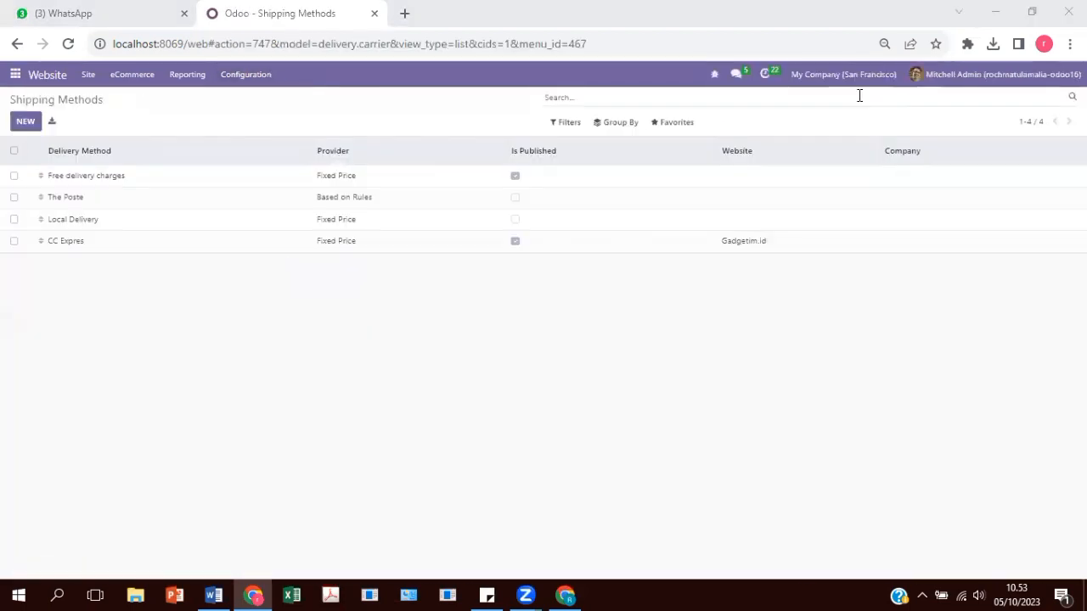
{"action": "left_click", "coordinate": [32, 126]}
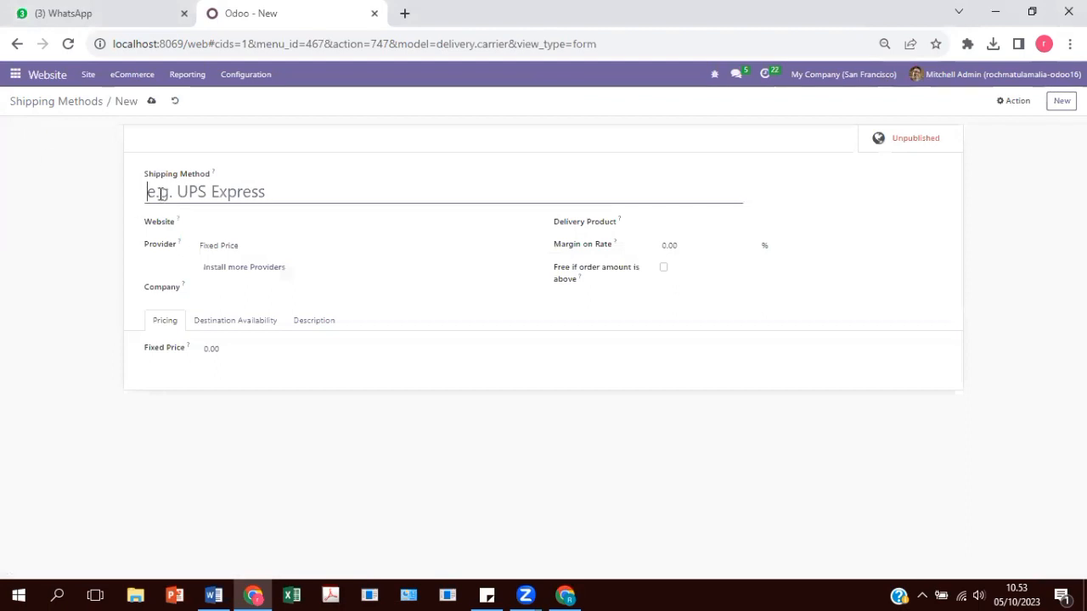
Save shipping method OCE Express for Gadgetim.id with Free delivery charges as delivery product.
{"action": "type", "text": "OCE Express"}
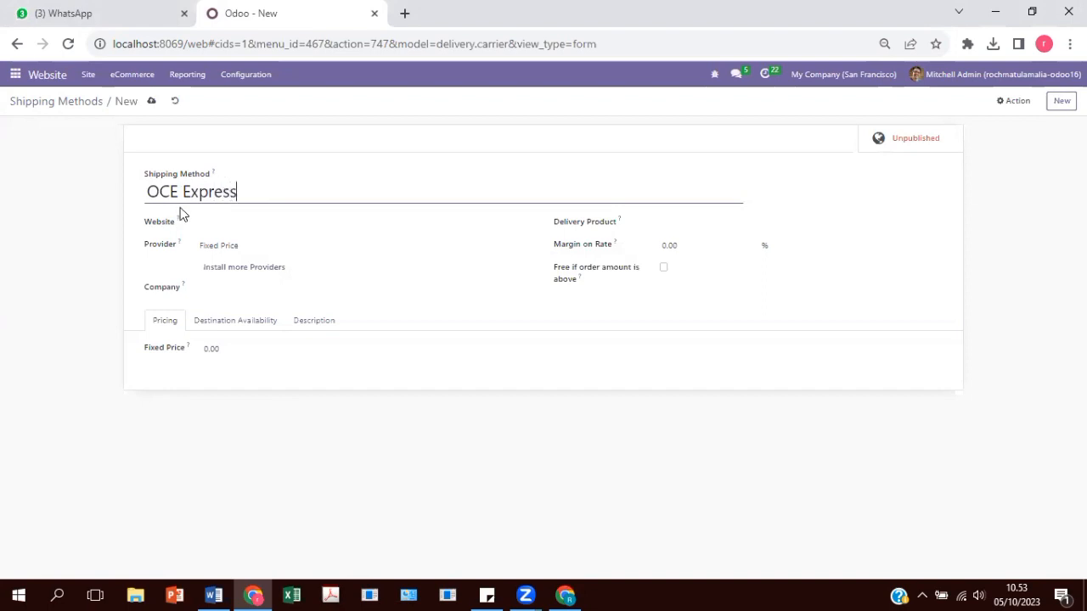
{"action": "left_click", "coordinate": [274, 220]}
{"action": "left_click", "coordinate": [249, 279]}
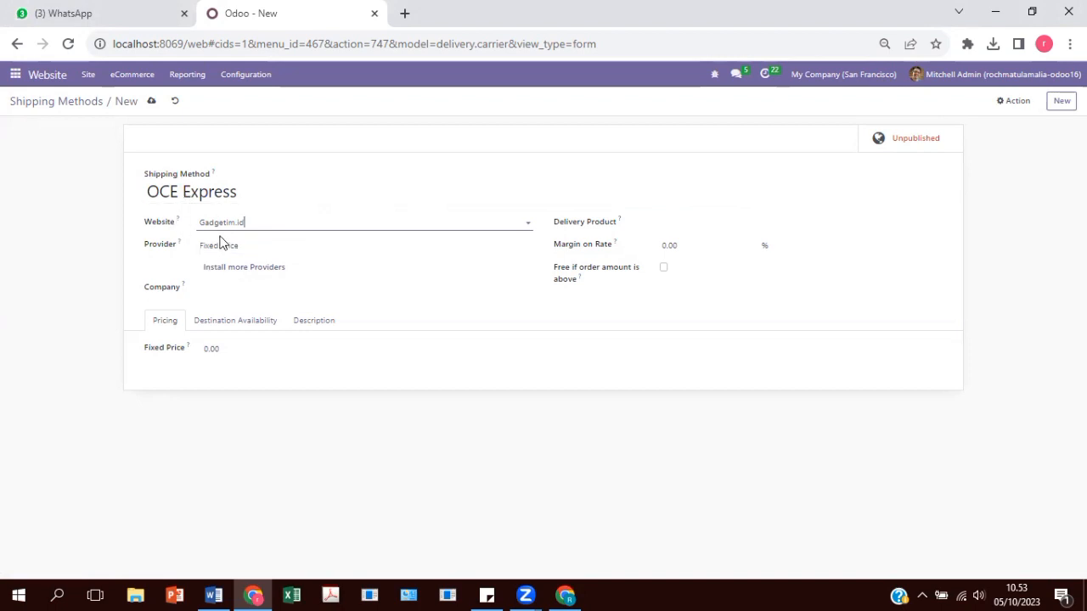
{"action": "left_click", "coordinate": [670, 225]}
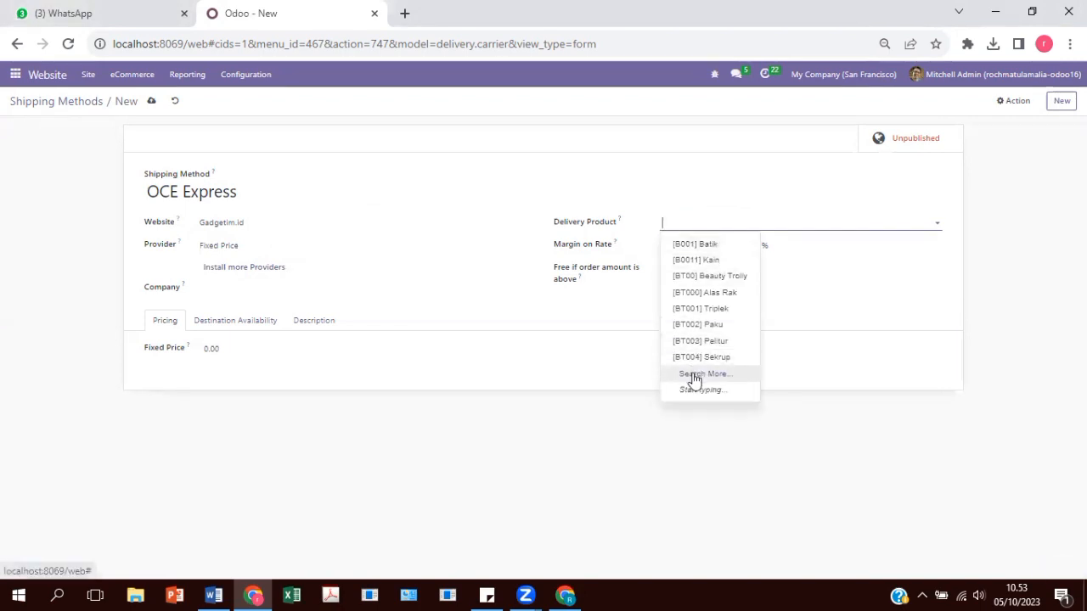
{"action": "left_click", "coordinate": [692, 375]}
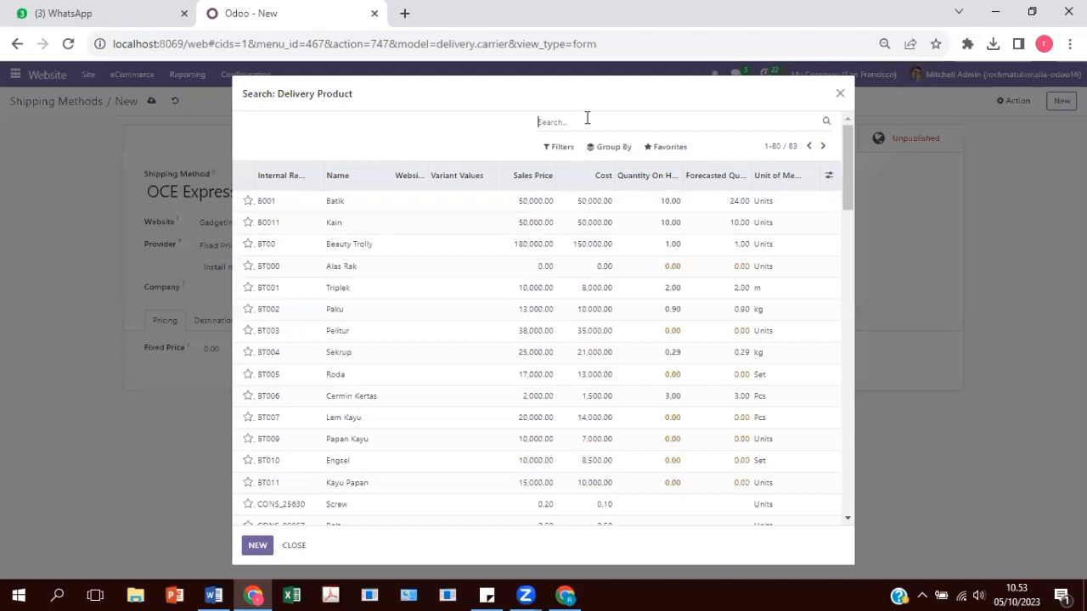
{"action": "left_click", "coordinate": [586, 118]}
{"action": "type", "text": "fr"}
{"action": "left_click", "coordinate": [601, 142]}
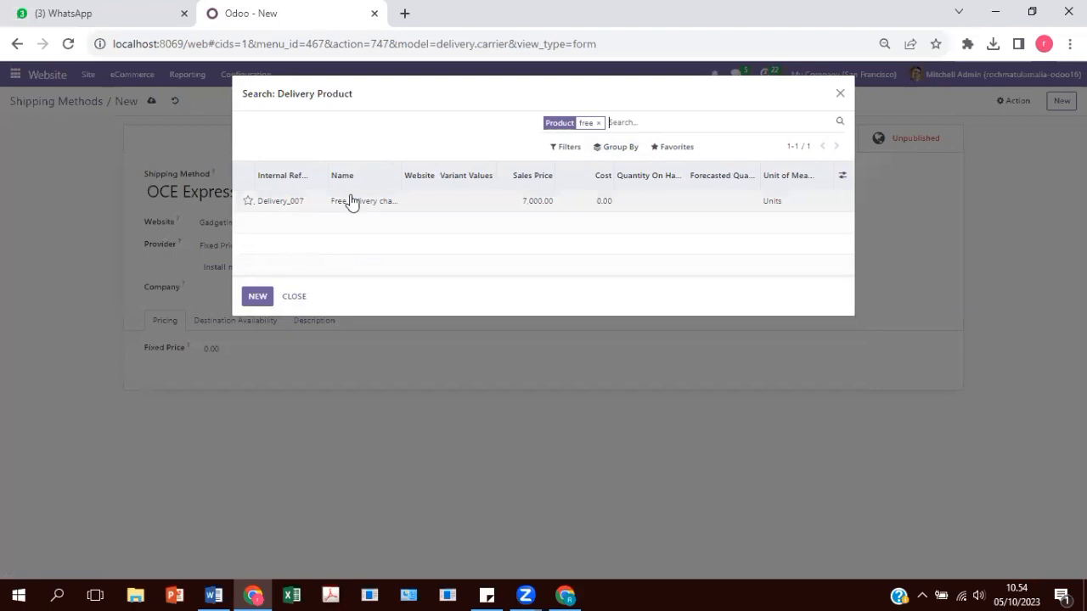
{"action": "left_click", "coordinate": [371, 208]}
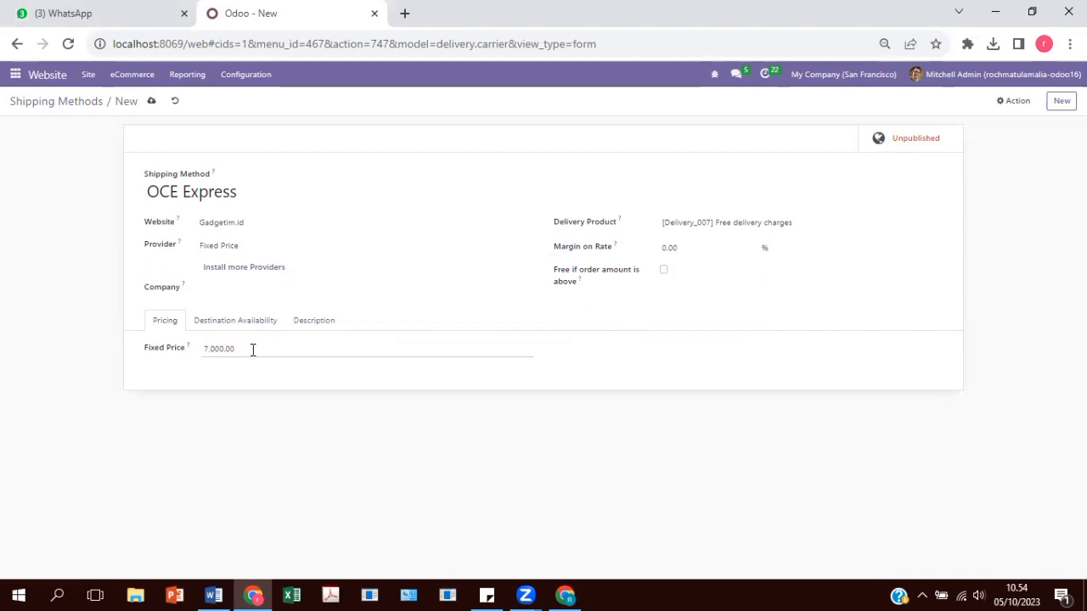
{"action": "left_click", "coordinate": [152, 101]}
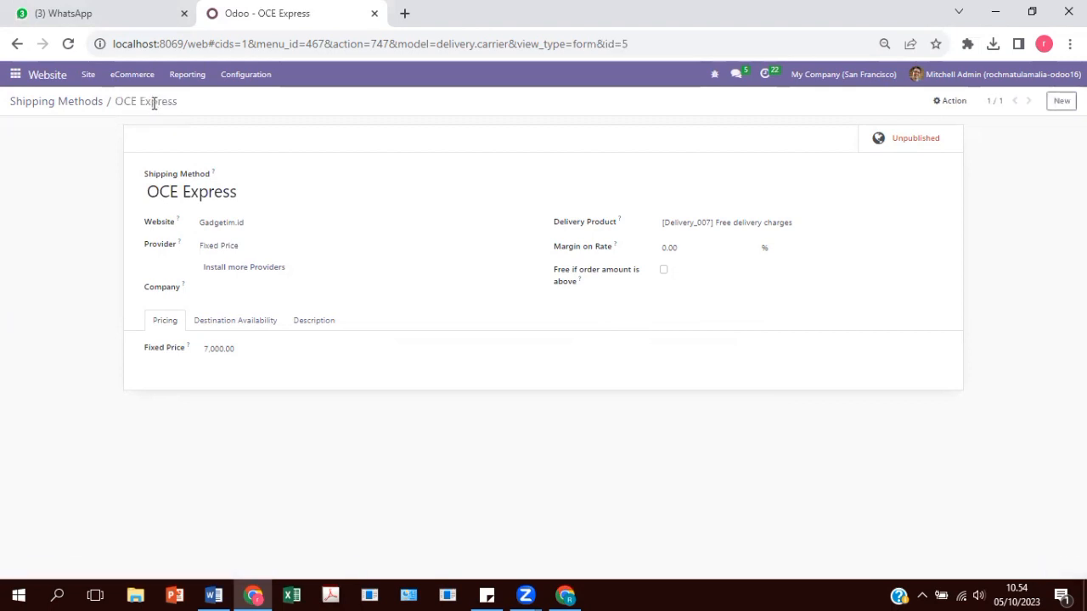
Publish the OCE Express shipping method and return to the Shipping Methods list.
{"action": "left_click", "coordinate": [900, 142]}
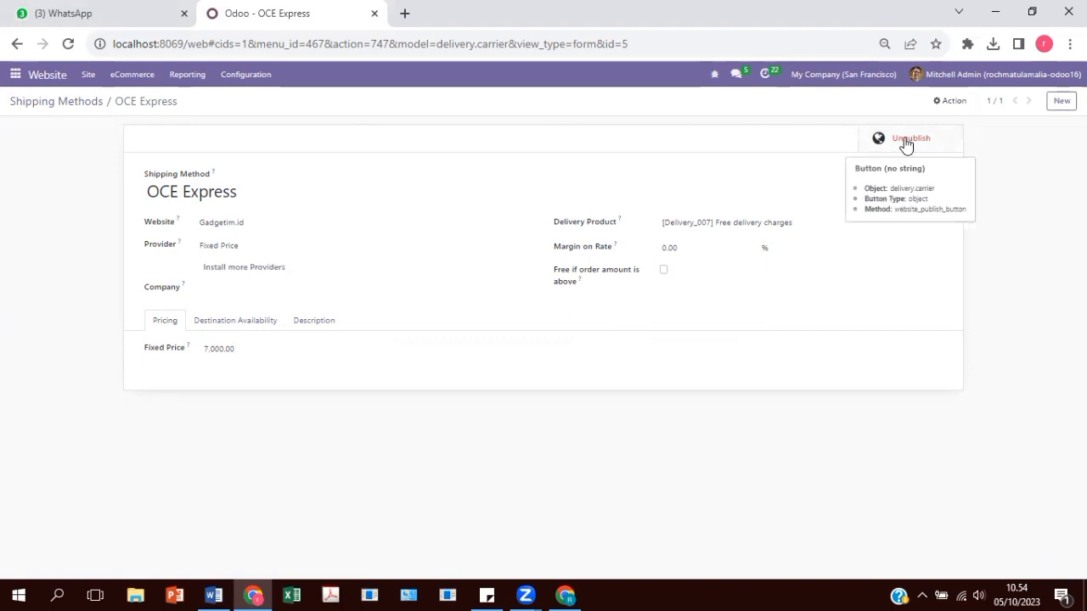
{"action": "left_click", "coordinate": [901, 142]}
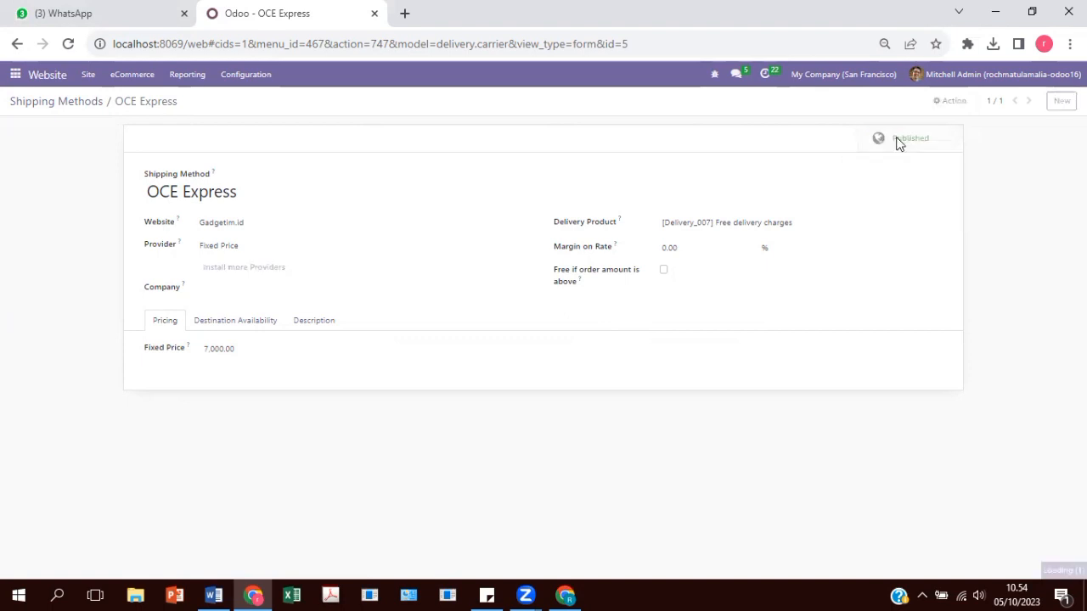
{"action": "left_click", "coordinate": [73, 102]}
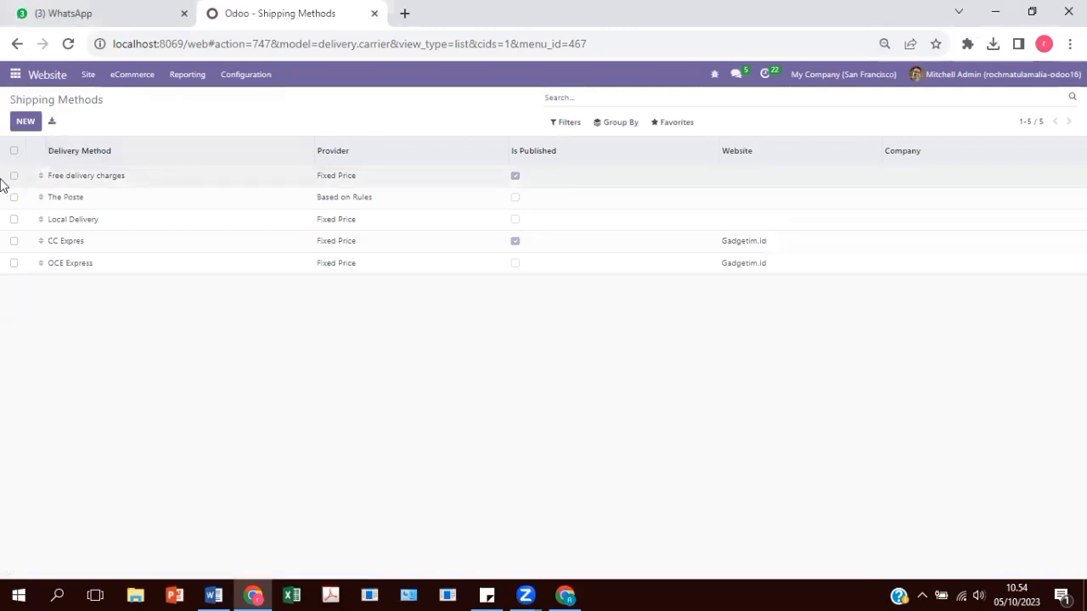
{"action": "left_click", "coordinate": [13, 242]}
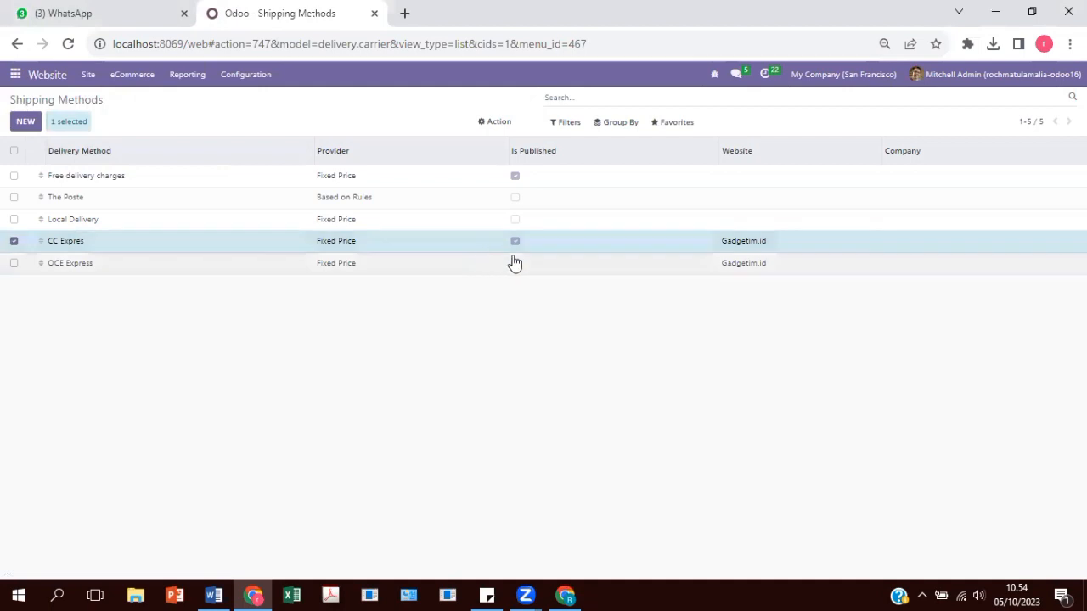
{"action": "left_click", "coordinate": [14, 241]}
{"action": "left_click", "coordinate": [14, 264]}
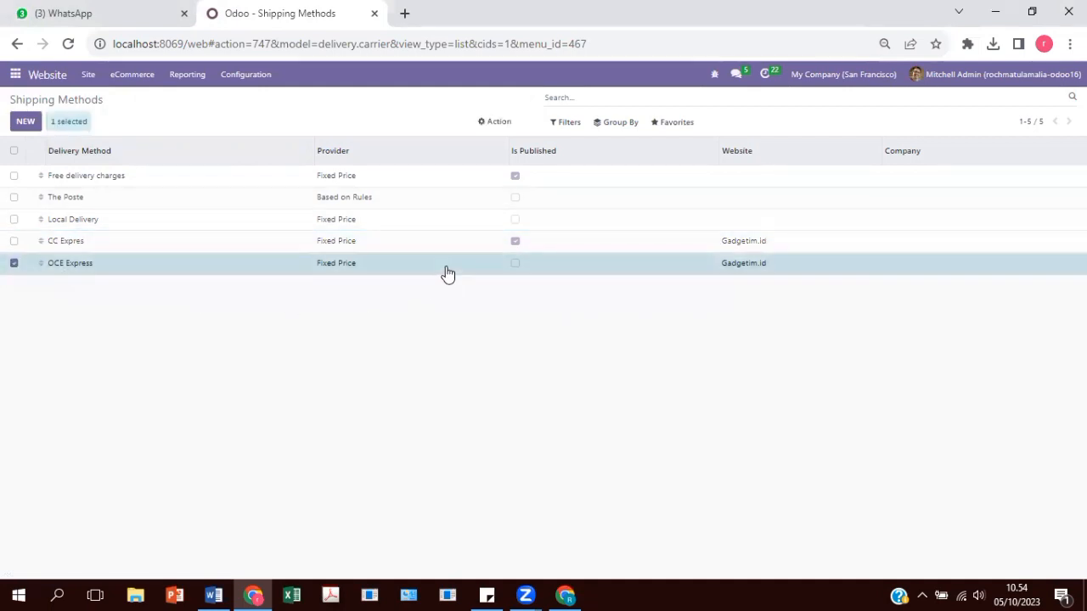
{"action": "left_click", "coordinate": [514, 272]}
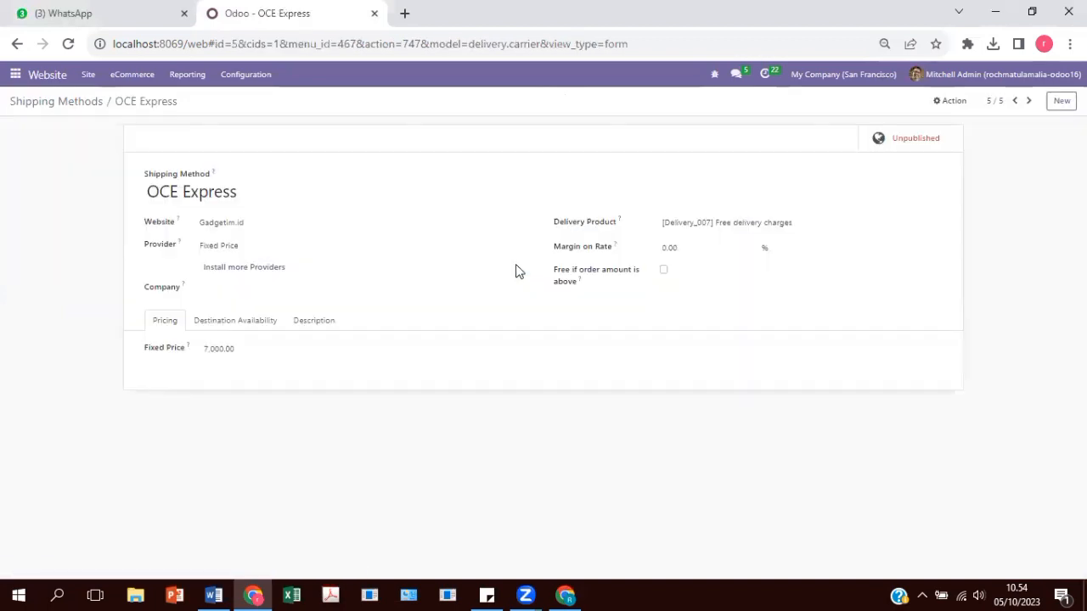
{"action": "left_click", "coordinate": [904, 142]}
{"action": "left_click", "coordinate": [70, 101]}
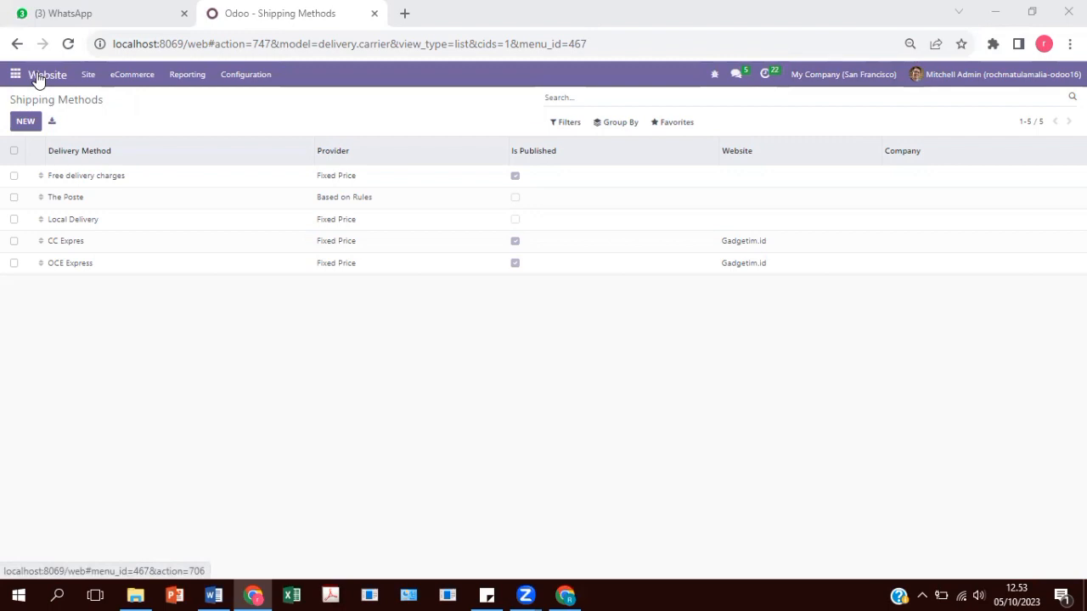
Filter website product pages by iphone, samsung and oppo, then open the Gadgetim.id home page.
{"action": "left_click", "coordinate": [85, 76]}
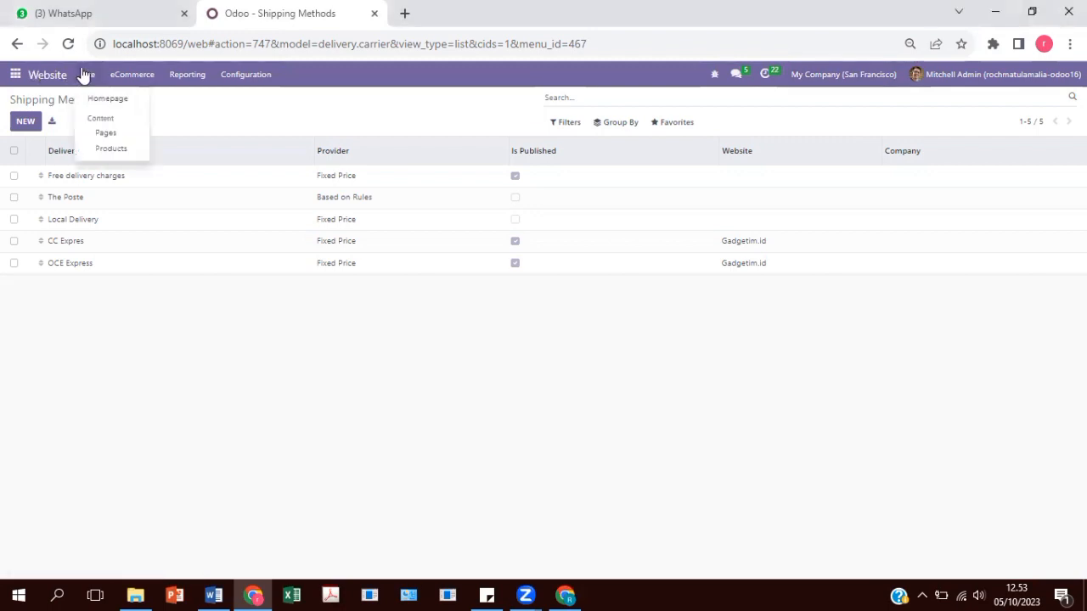
{"action": "left_click", "coordinate": [111, 149]}
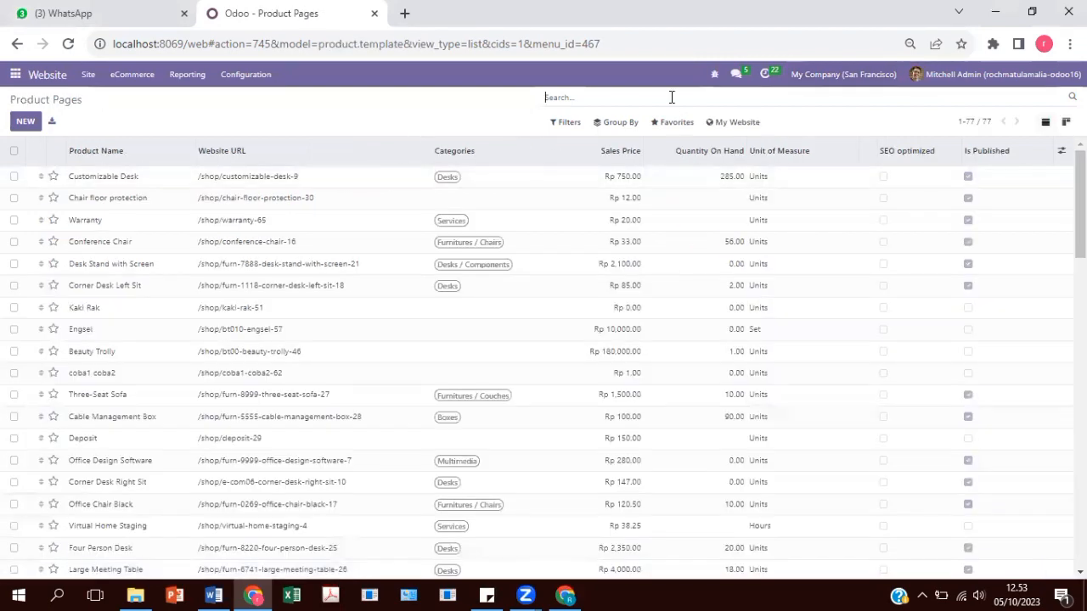
{"action": "type", "text": "iphone"}
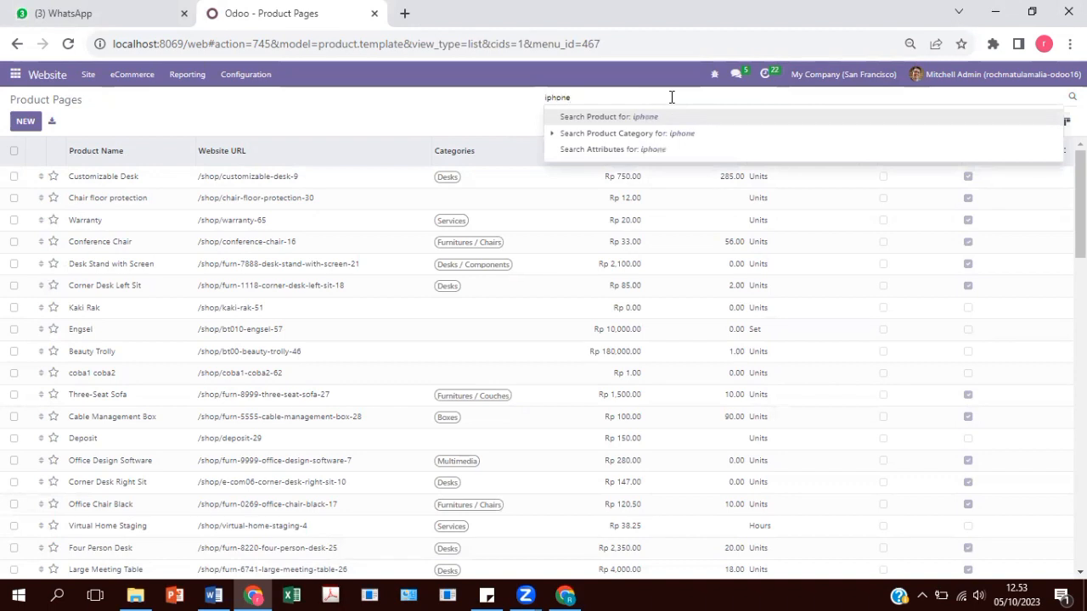
{"action": "left_click", "coordinate": [670, 118]}
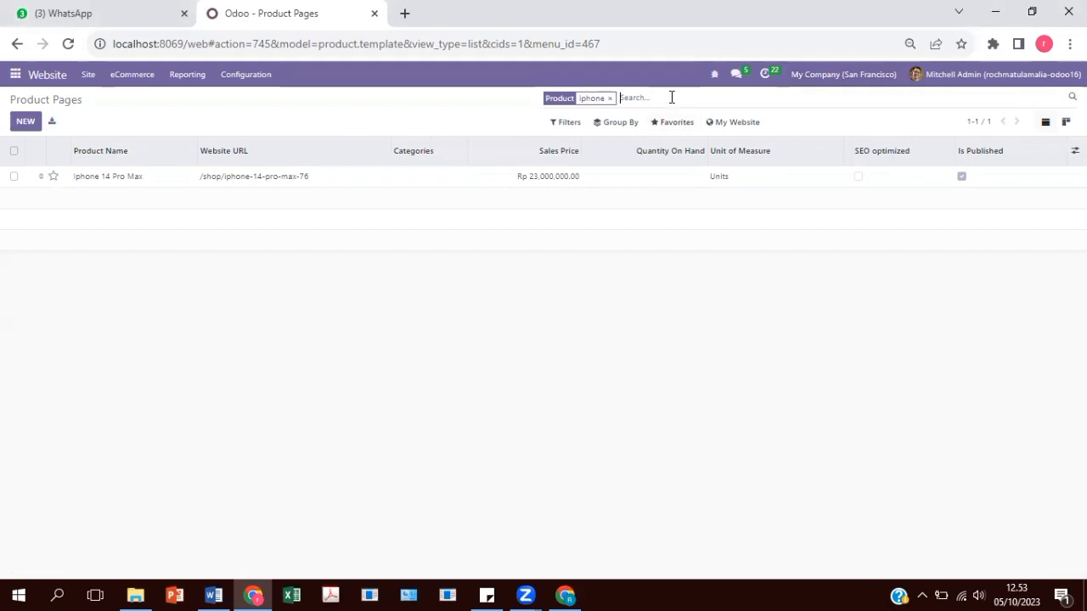
{"action": "left_click", "coordinate": [671, 97]}
{"action": "type", "text": "samsung"}
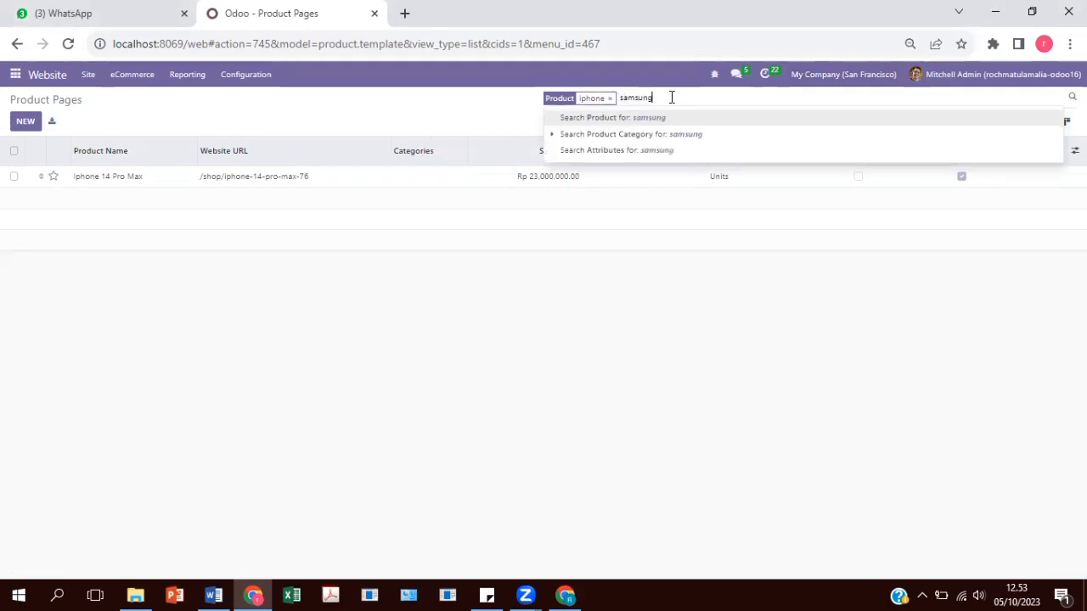
{"action": "key", "text": "Return"}
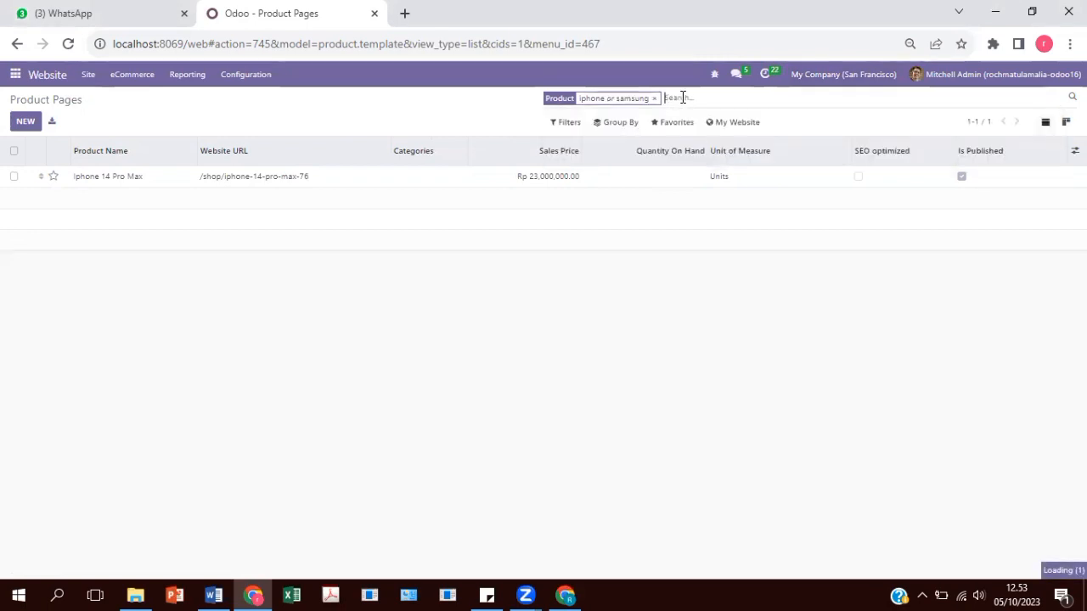
{"action": "type", "text": "oppo"}
{"action": "key", "text": "Return"}
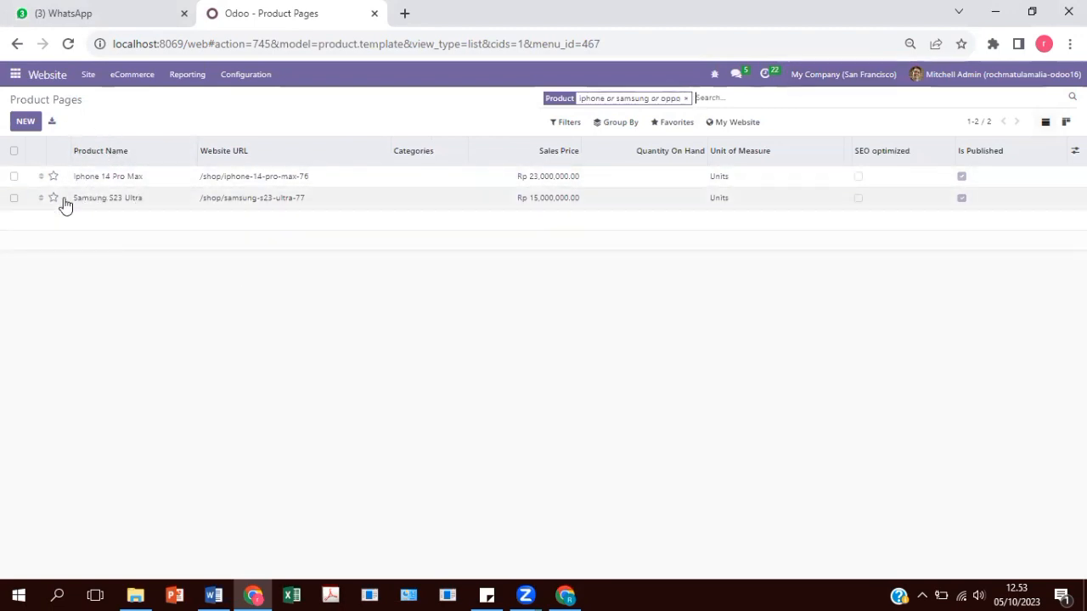
{"action": "left_click", "coordinate": [50, 81]}
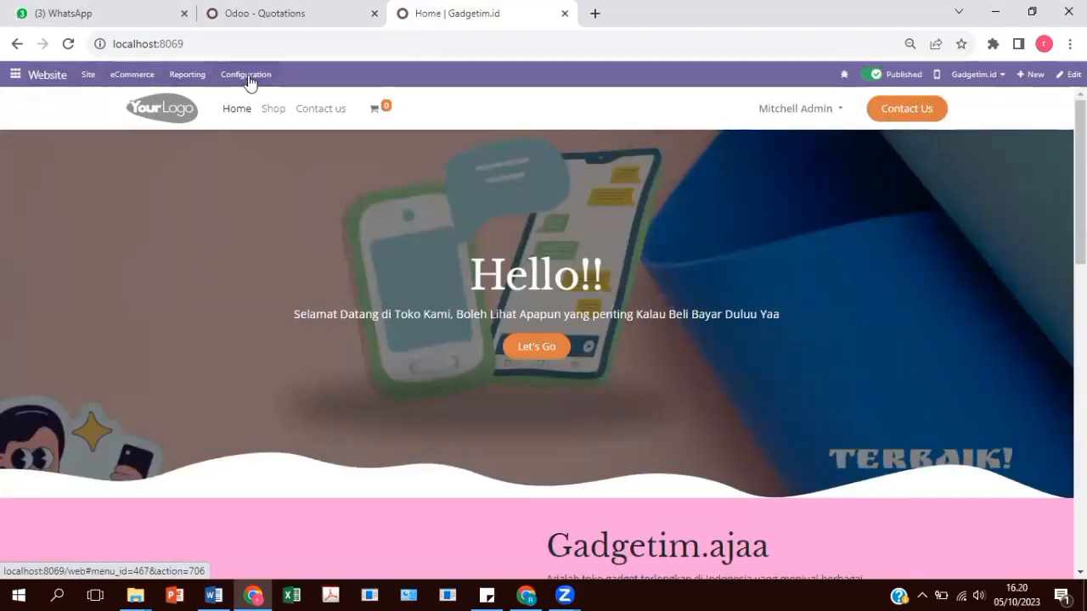
Open the Wire Transfer provider from Configuration > Payment Providers.
{"action": "left_click", "coordinate": [247, 76]}
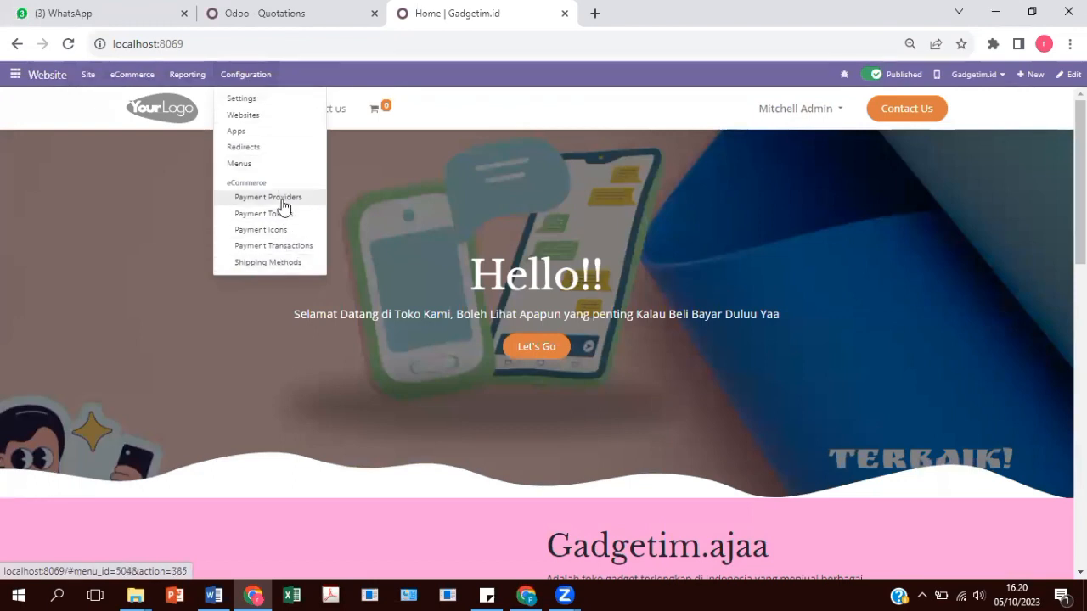
{"action": "left_click", "coordinate": [283, 203]}
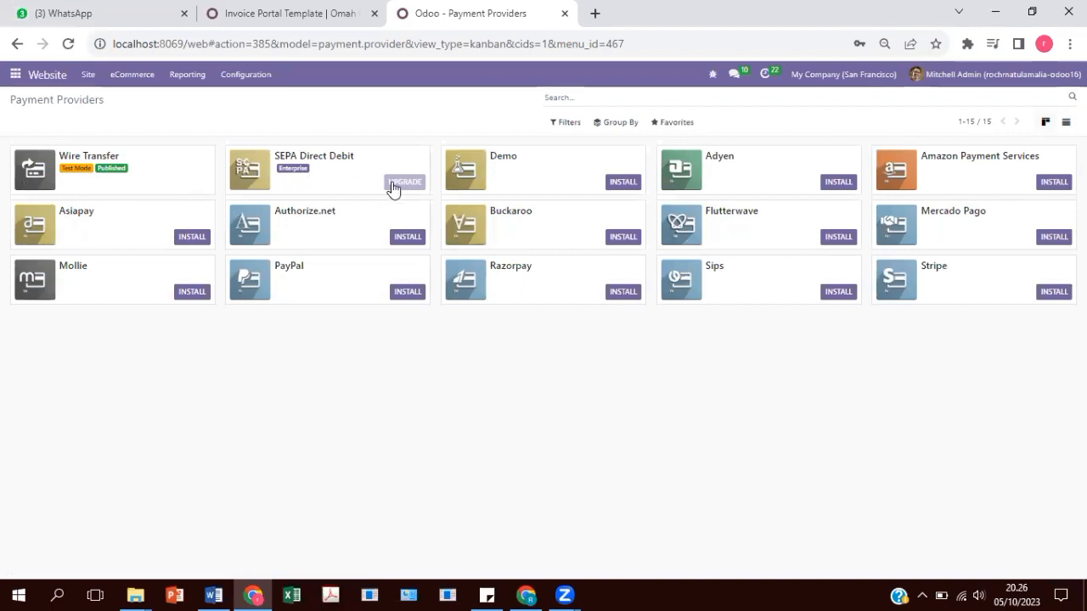
{"action": "left_click", "coordinate": [172, 168]}
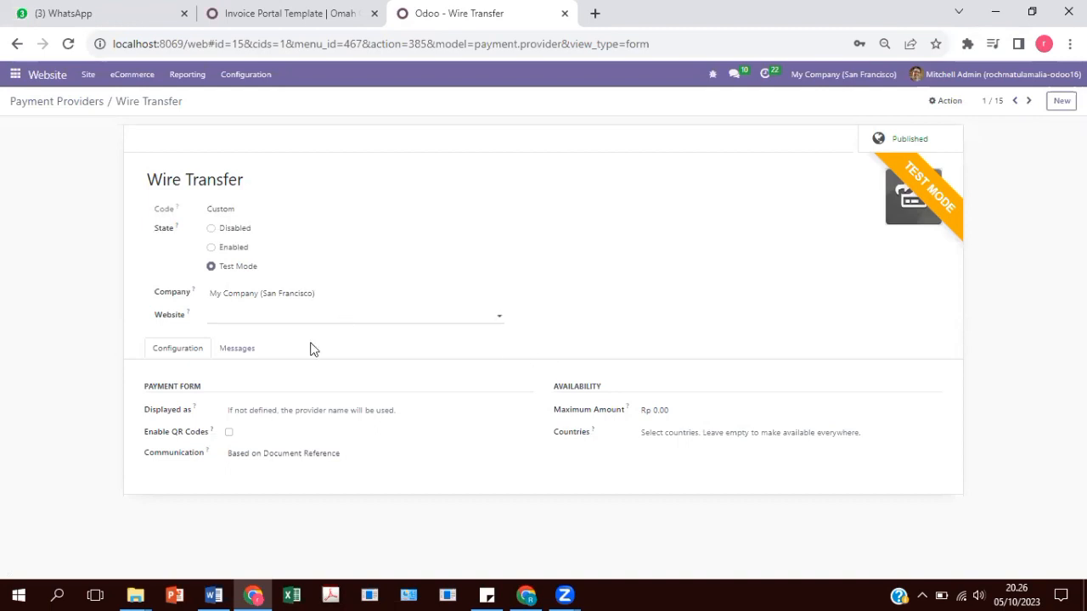
Check the Wire Transfer pending message's bank details, then return to the payment providers overview.
{"action": "left_click", "coordinate": [243, 353]}
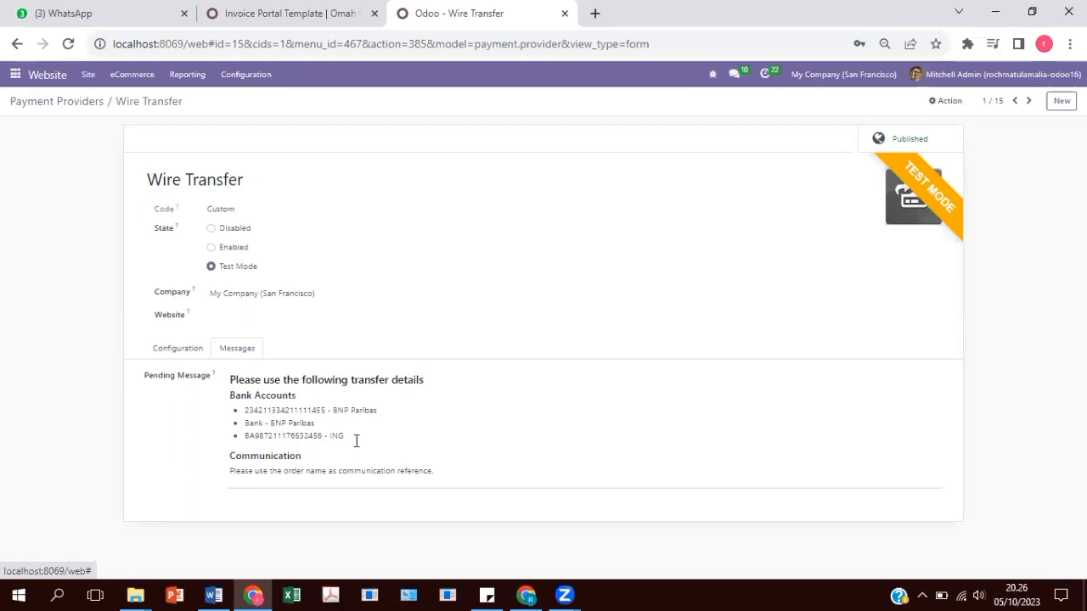
{"action": "left_click", "coordinate": [195, 355]}
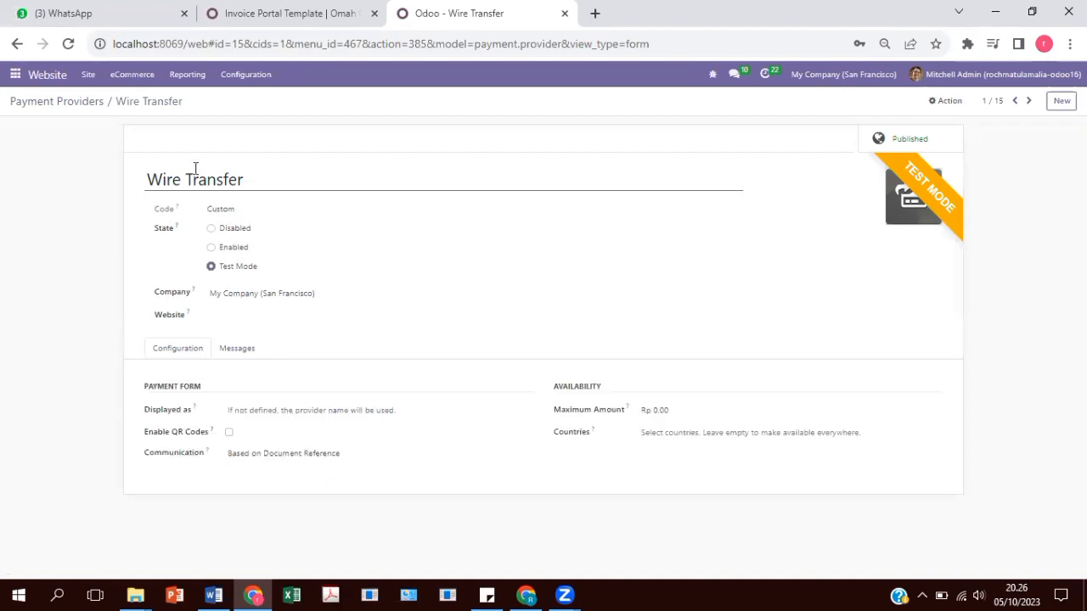
{"action": "left_click", "coordinate": [58, 105]}
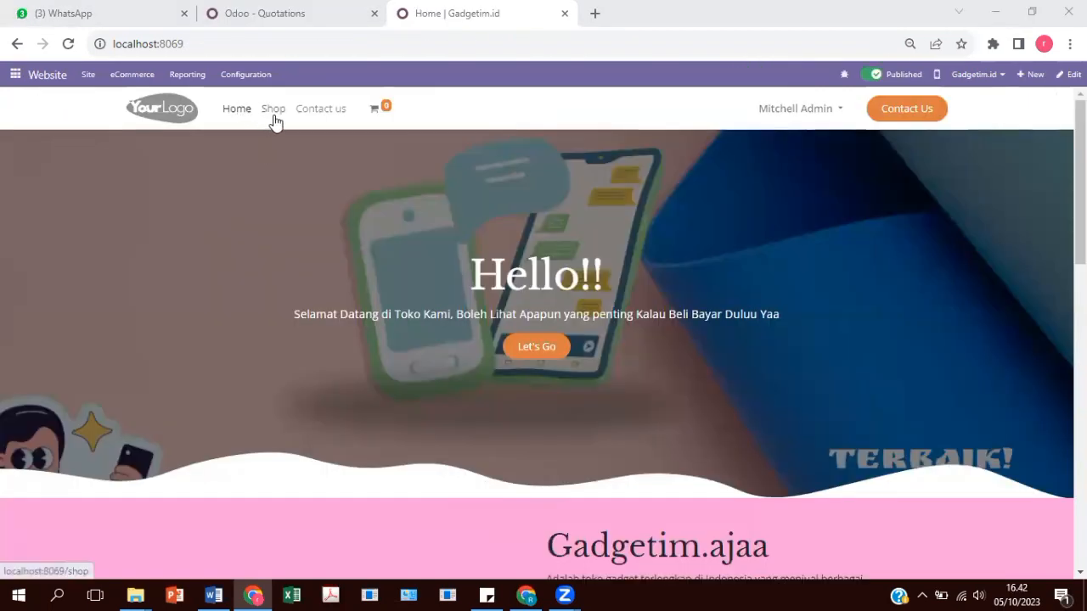
Search the shop for 'sa', add one Samsung S23 Ultra to the cart and view the cart.
{"action": "left_click", "coordinate": [273, 111]}
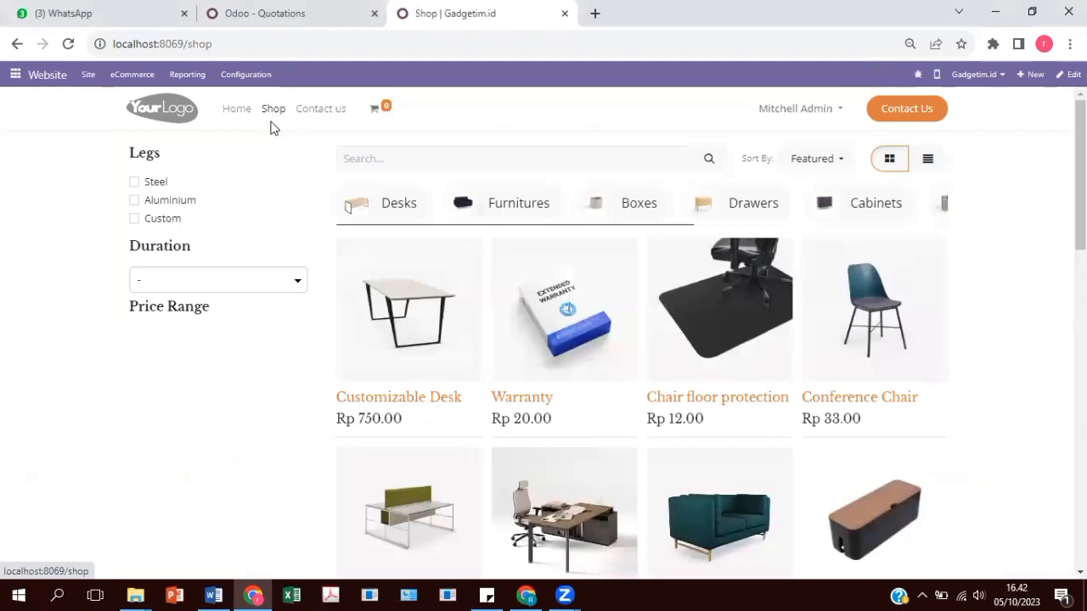
{"action": "type", "text": "sam"}
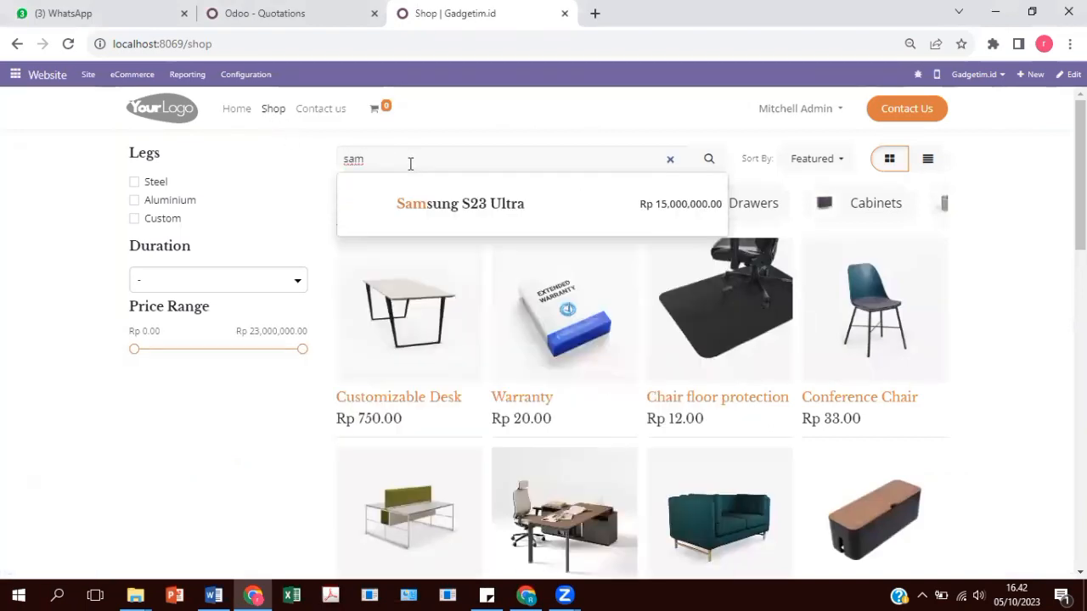
{"action": "left_click", "coordinate": [452, 206]}
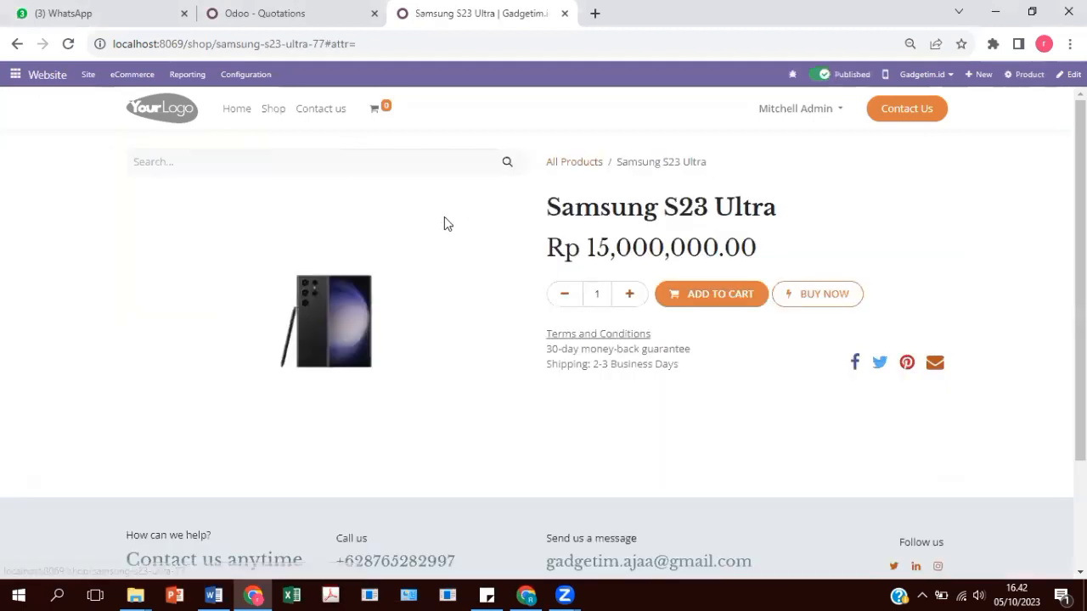
{"action": "left_click", "coordinate": [718, 296]}
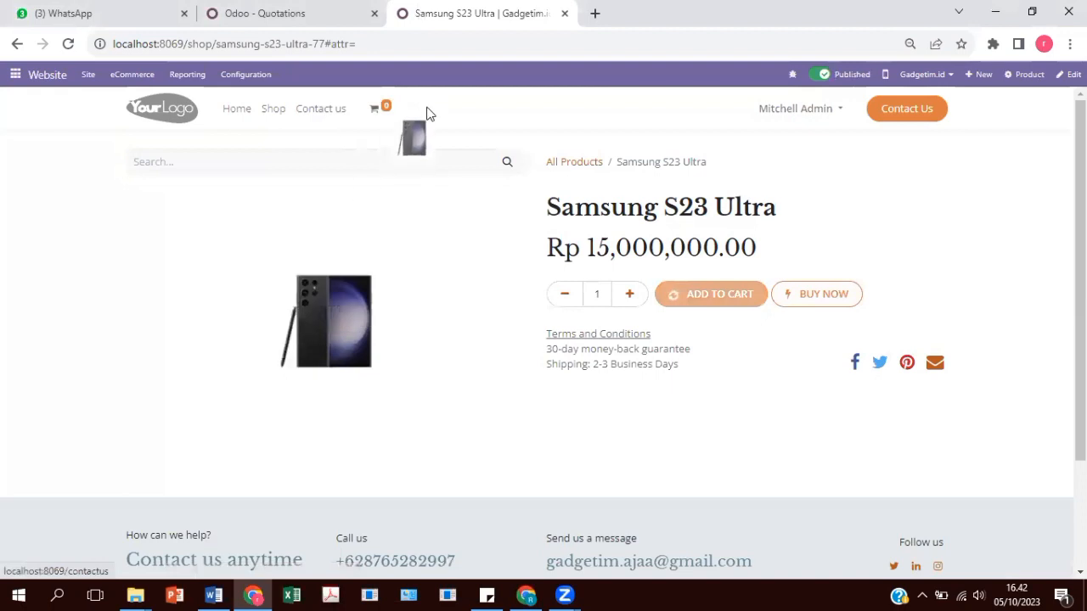
{"action": "mouse_move", "coordinate": [382, 110]}
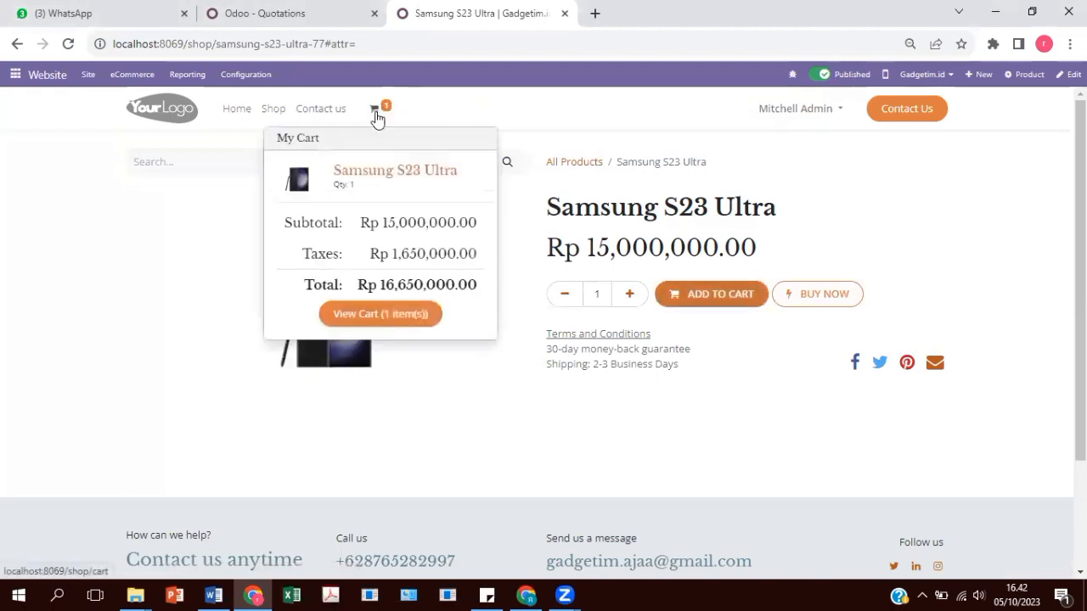
{"action": "left_click", "coordinate": [384, 316]}
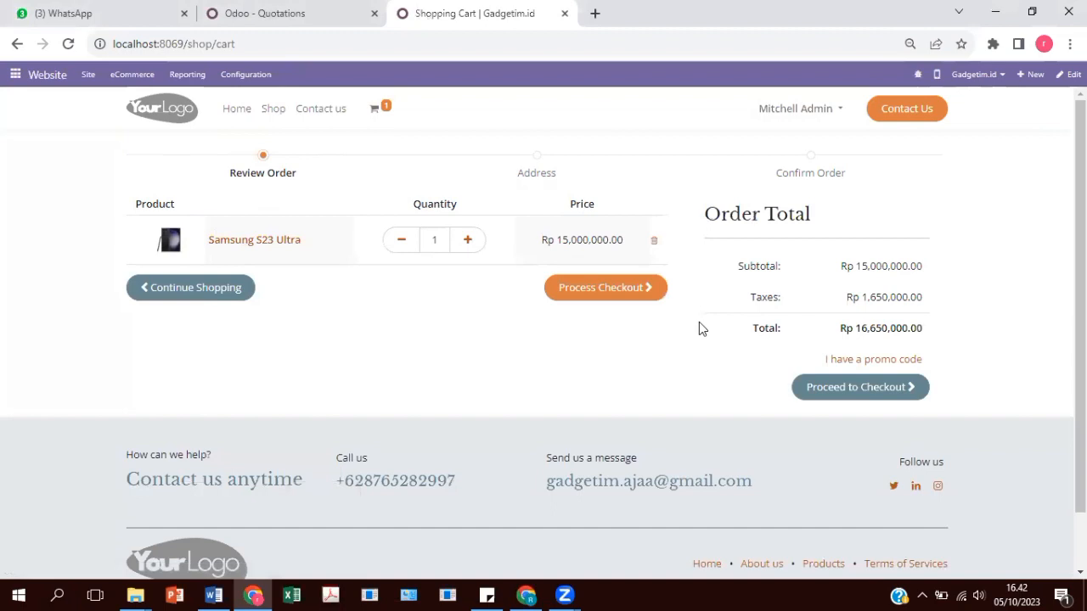
Start checkout and review the billing and shipping addresses without changing them.
{"action": "left_click", "coordinate": [617, 289]}
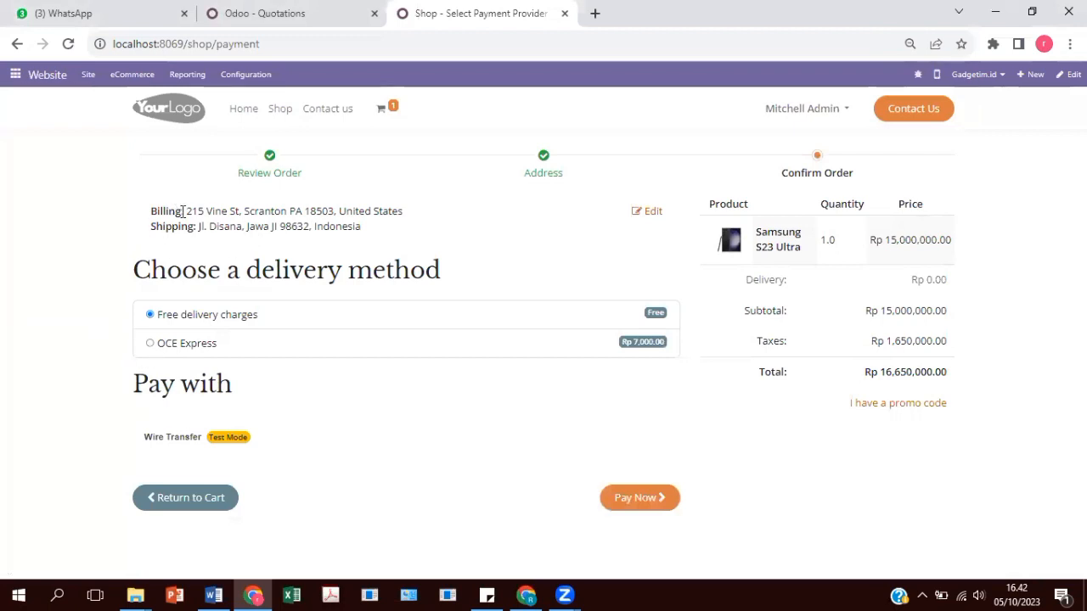
{"action": "left_click", "coordinate": [651, 214]}
{"action": "scroll", "coordinate": [209, 414], "scroll_direction": "down", "scroll_amount": 1}
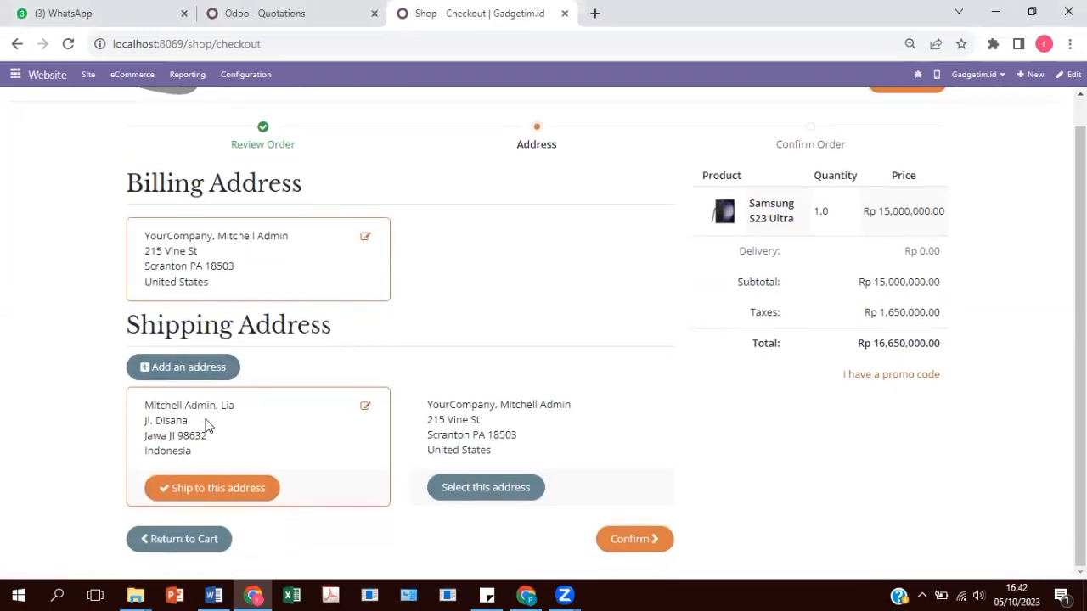
{"action": "left_click", "coordinate": [365, 408]}
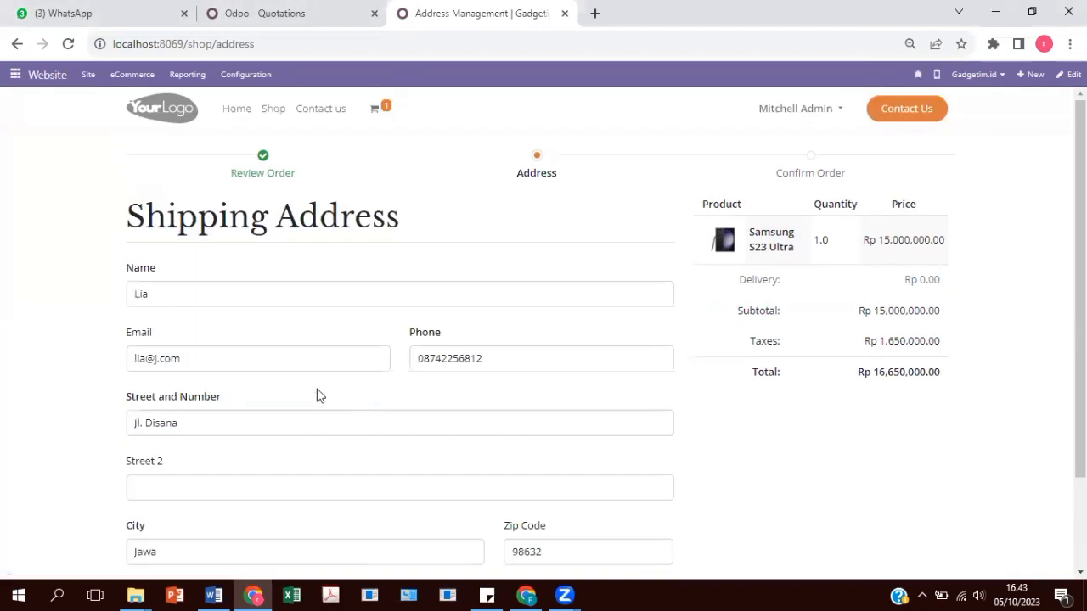
{"action": "scroll", "coordinate": [317, 395], "scroll_direction": "down", "scroll_amount": 2}
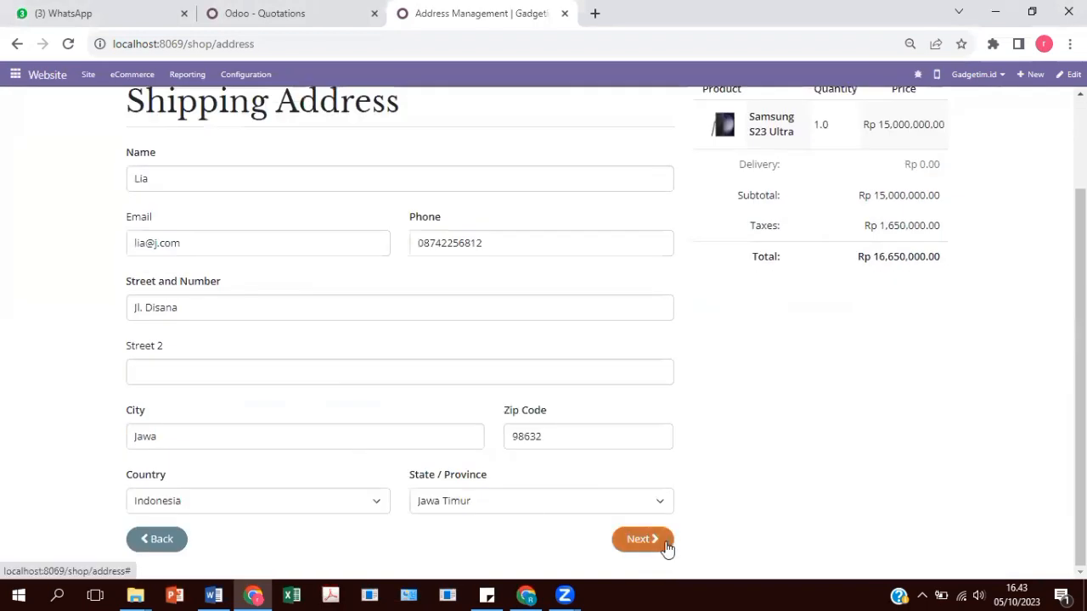
{"action": "left_click", "coordinate": [166, 542]}
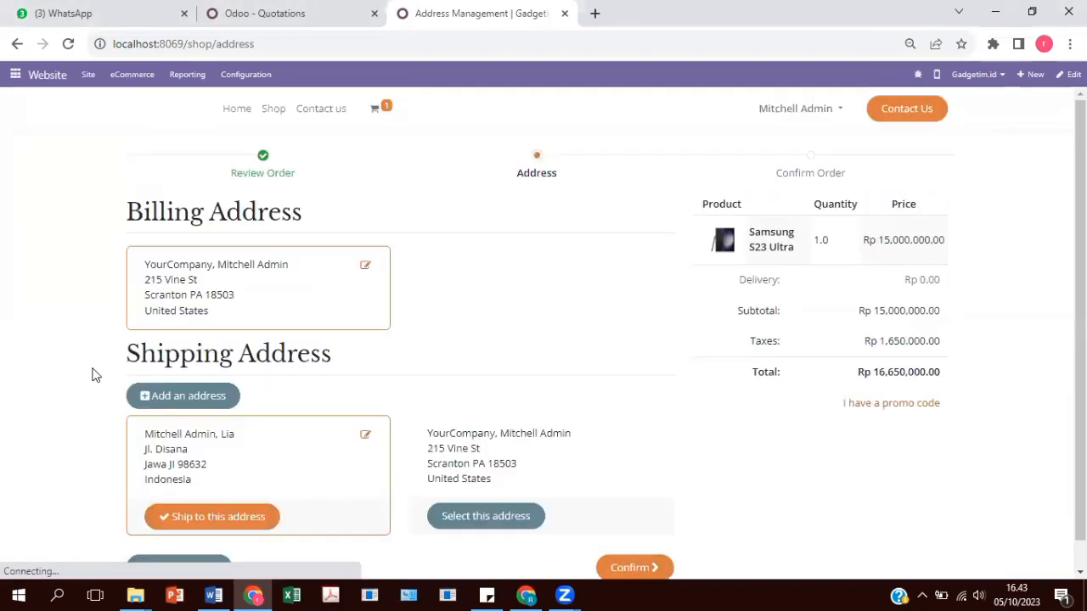
{"action": "scroll", "coordinate": [613, 462], "scroll_direction": "down", "scroll_amount": 1}
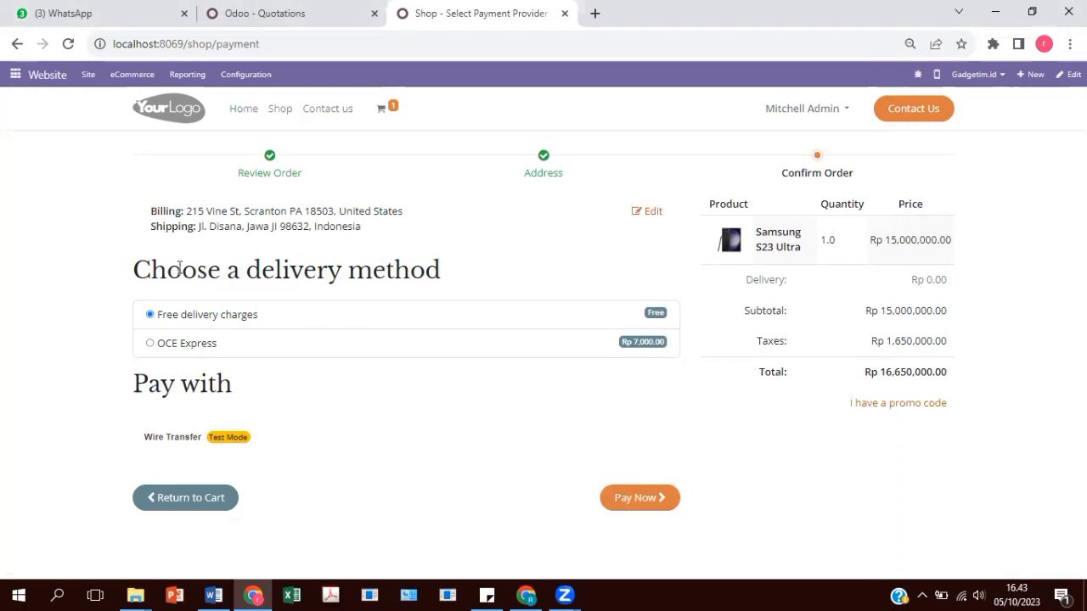
Choose OCE Express delivery and place the order paying by wire transfer.
{"action": "left_click", "coordinate": [164, 346]}
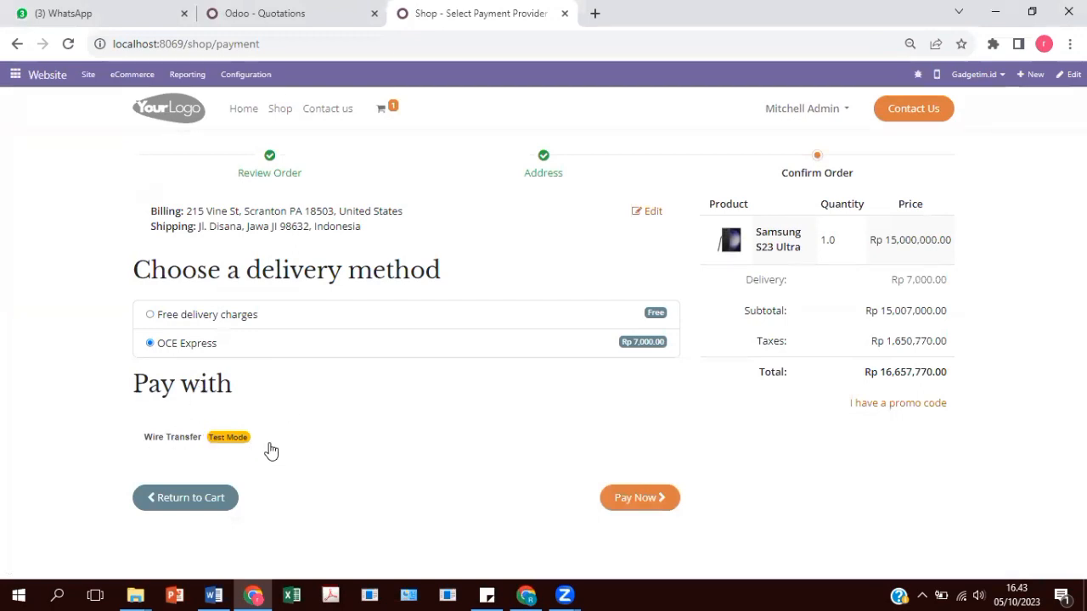
{"action": "left_click", "coordinate": [637, 505]}
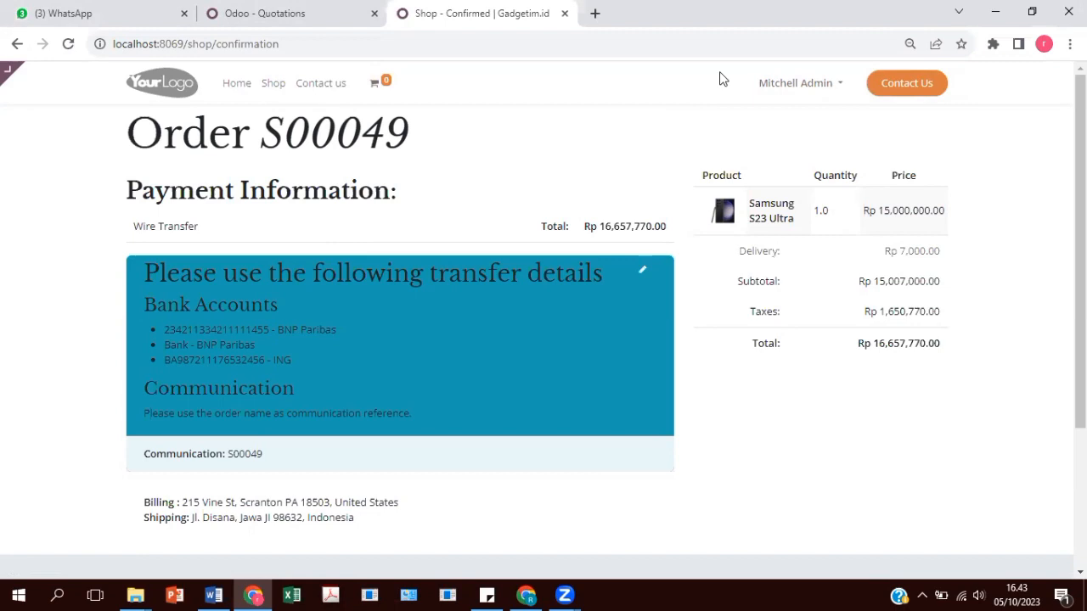
{"action": "left_click", "coordinate": [798, 84]}
{"action": "left_click", "coordinate": [812, 139]}
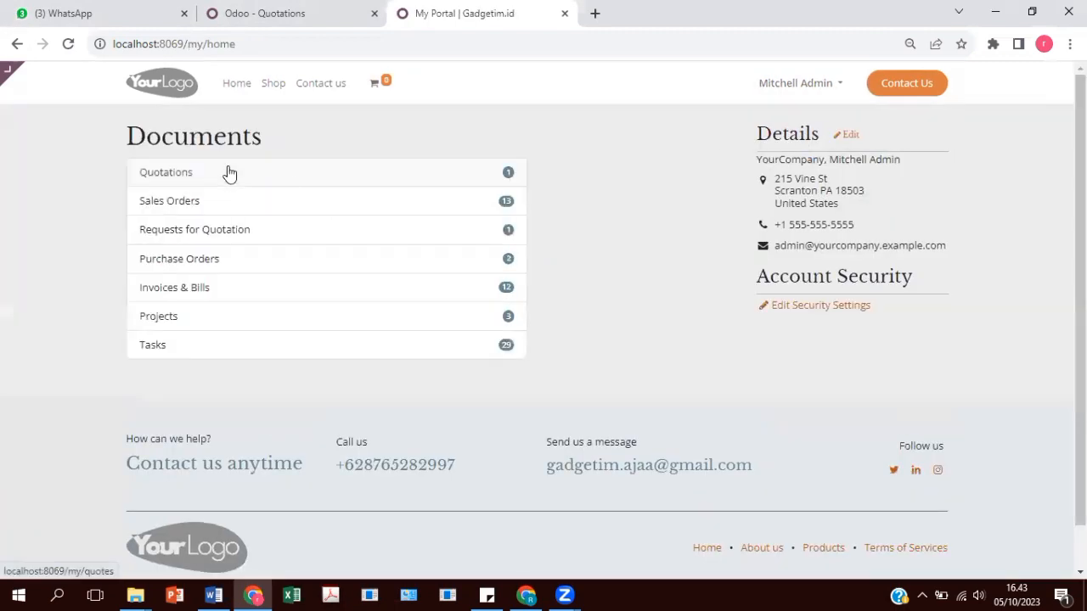
{"action": "left_click", "coordinate": [229, 174]}
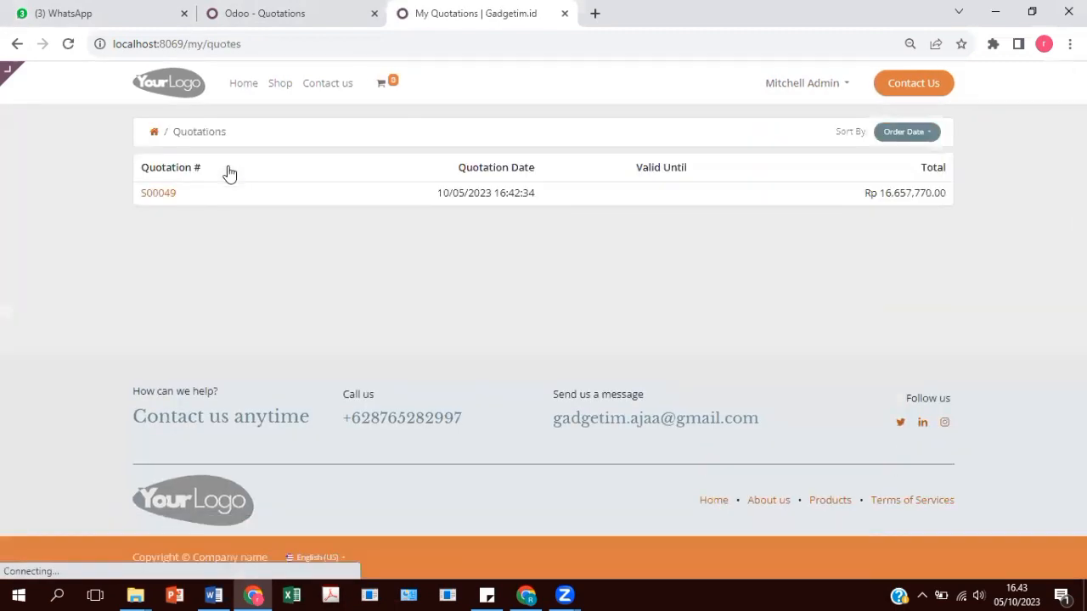
{"action": "left_click", "coordinate": [159, 194]}
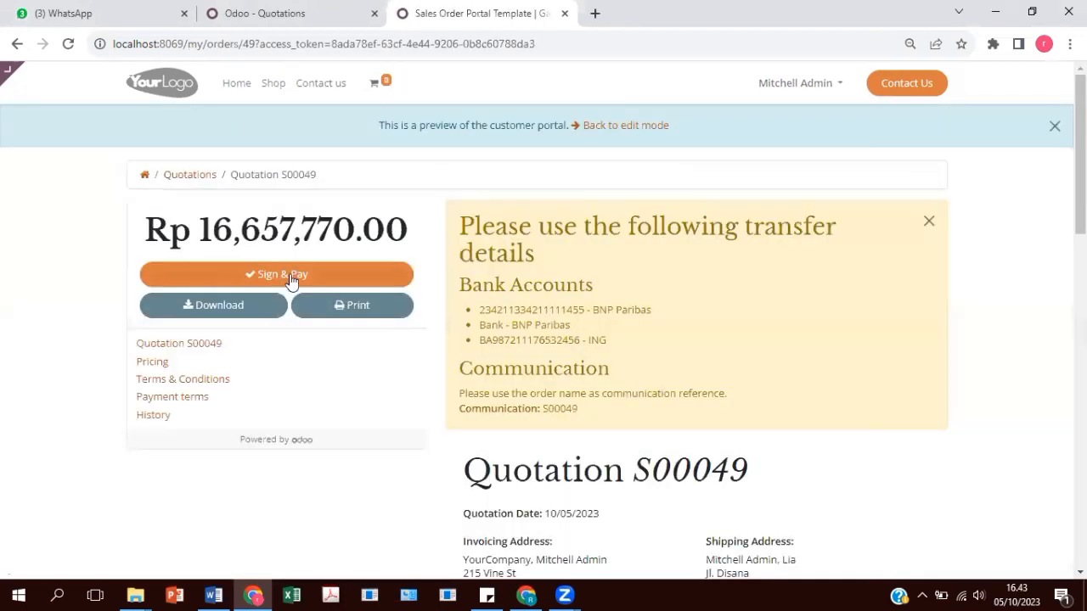
{"action": "scroll", "coordinate": [619, 322], "scroll_direction": "down", "scroll_amount": 4}
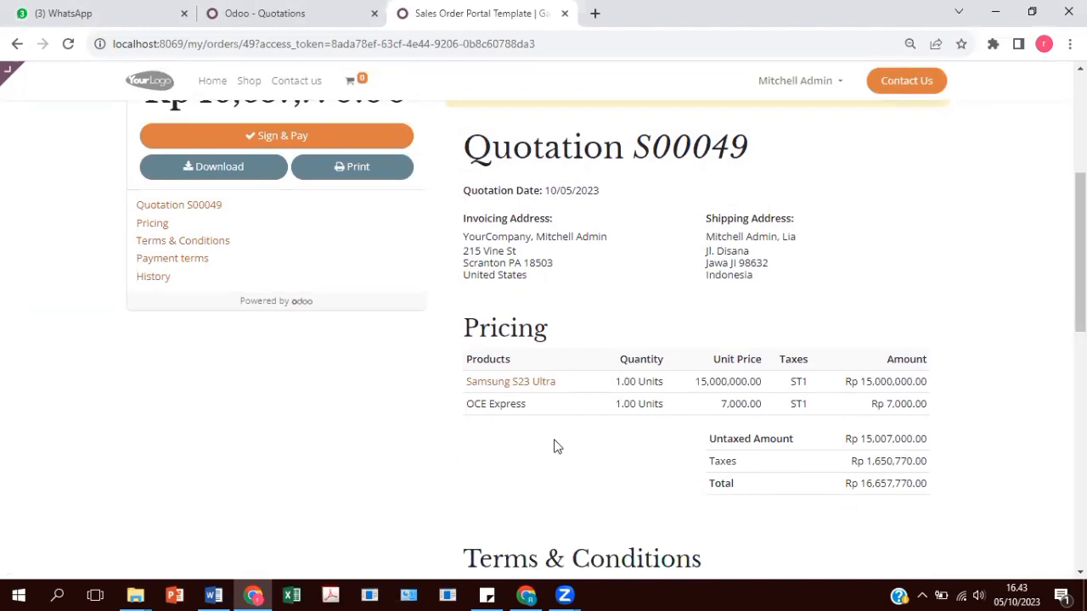
{"action": "scroll", "coordinate": [556, 446], "scroll_direction": "up", "scroll_amount": 3}
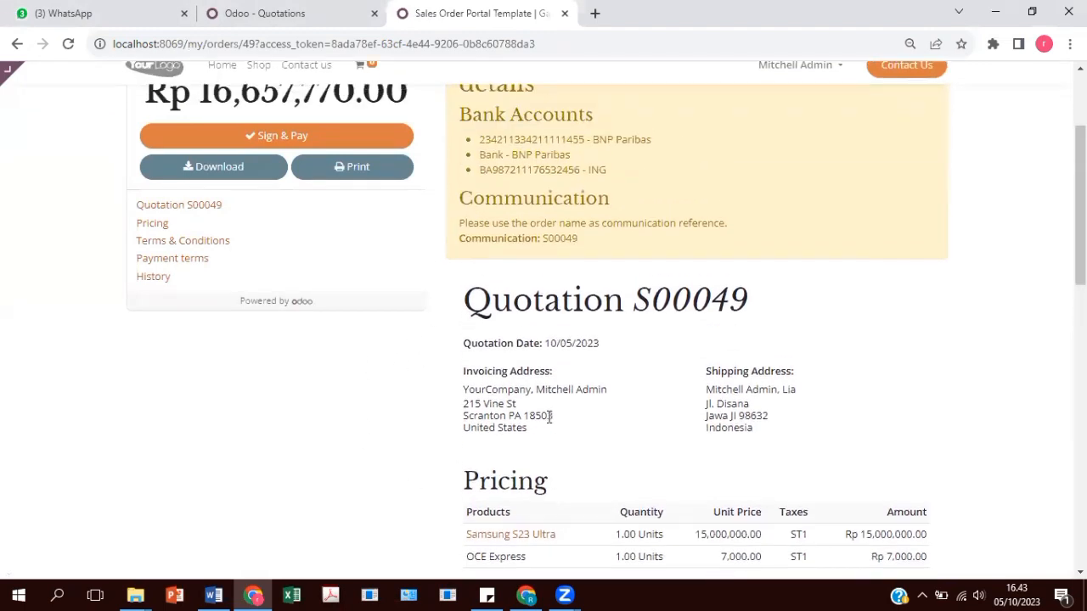
{"action": "scroll", "coordinate": [532, 393], "scroll_direction": "down", "scroll_amount": 4}
{"action": "scroll", "coordinate": [549, 395], "scroll_direction": "down", "scroll_amount": 1}
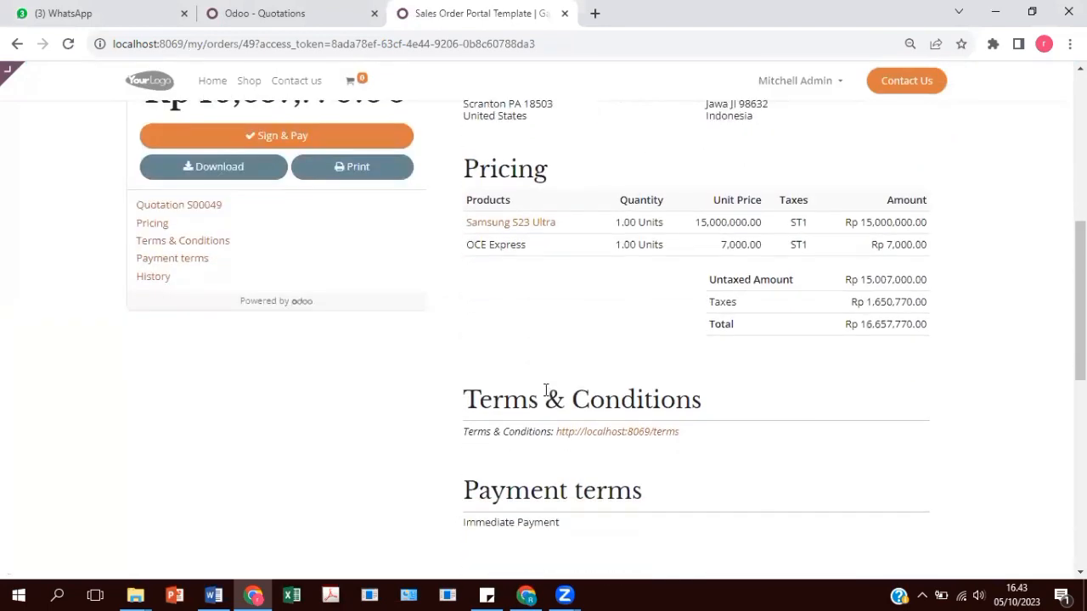
{"action": "scroll", "coordinate": [549, 390], "scroll_direction": "up", "scroll_amount": 6}
Sign quotation S00049 on the portal, replacing the prefilled full name with the signer's name.
{"action": "left_click", "coordinate": [252, 275]}
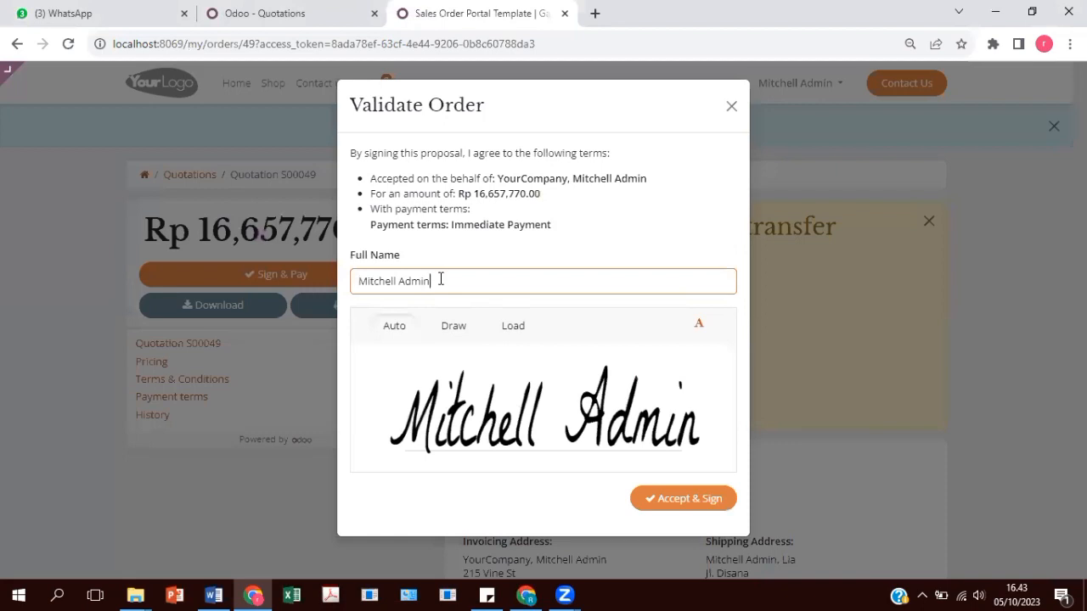
{"action": "left_click_drag", "start_coordinate": [440, 279], "coordinate": [285, 299]}
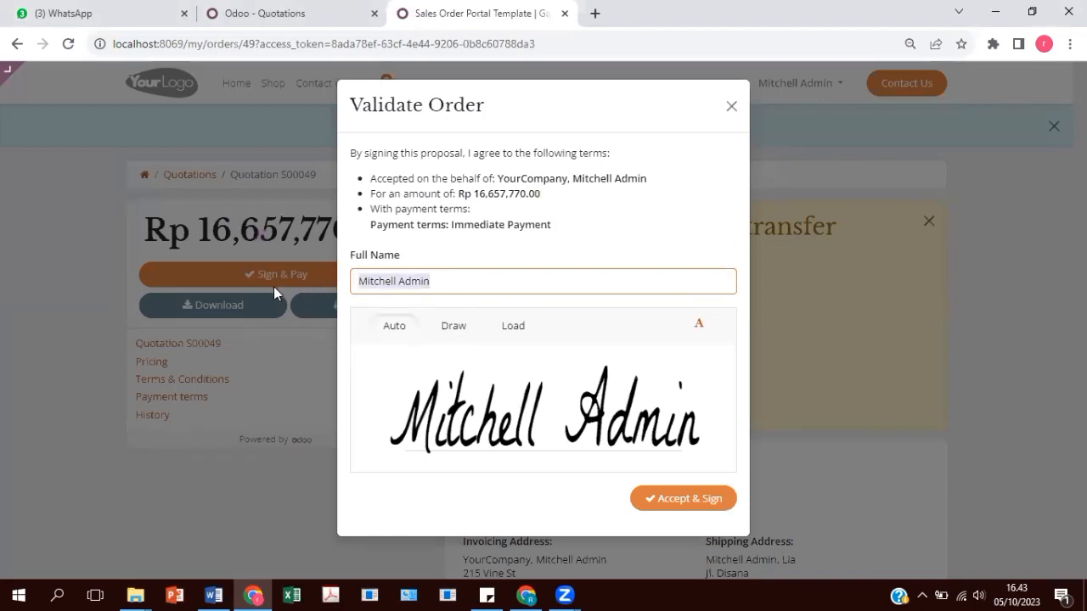
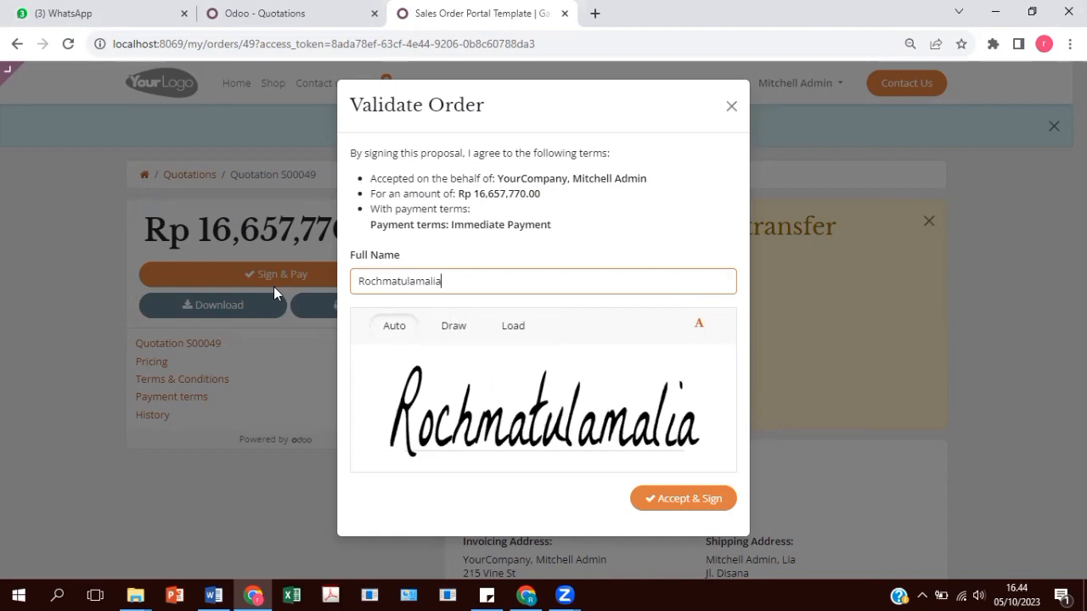
{"action": "left_click", "coordinate": [672, 501]}
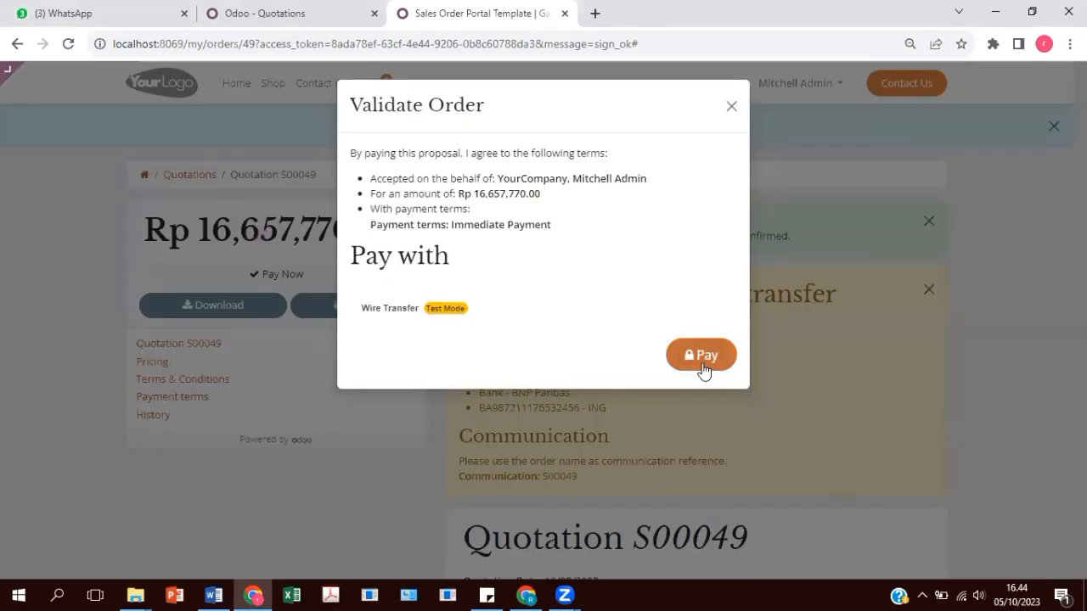
Pay S00049 by wire transfer and review the signed order page.
{"action": "left_click", "coordinate": [699, 358]}
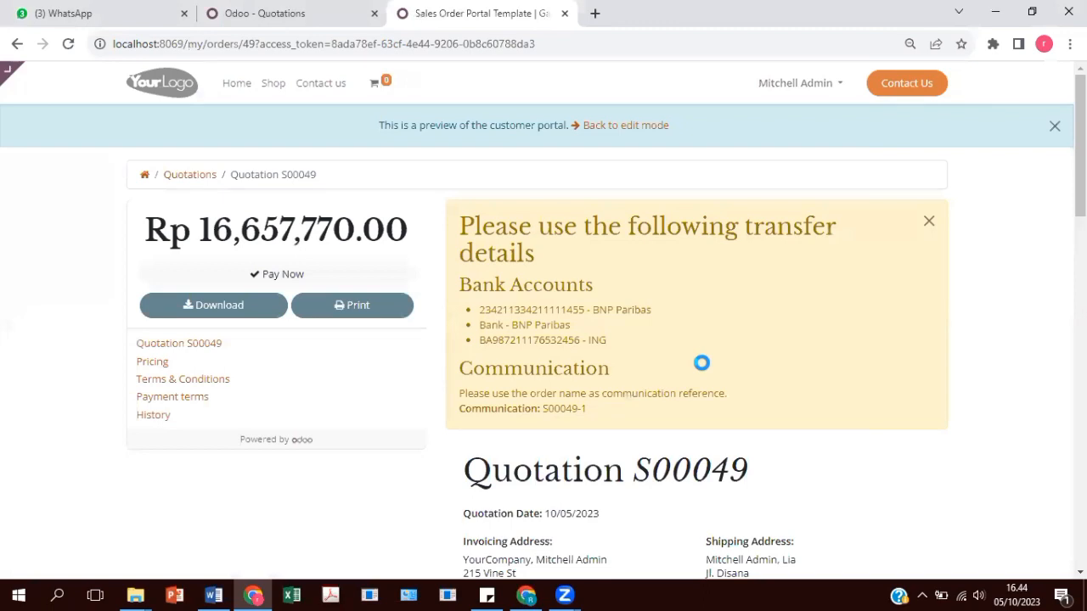
{"action": "scroll", "coordinate": [701, 363], "scroll_direction": "down", "scroll_amount": 5}
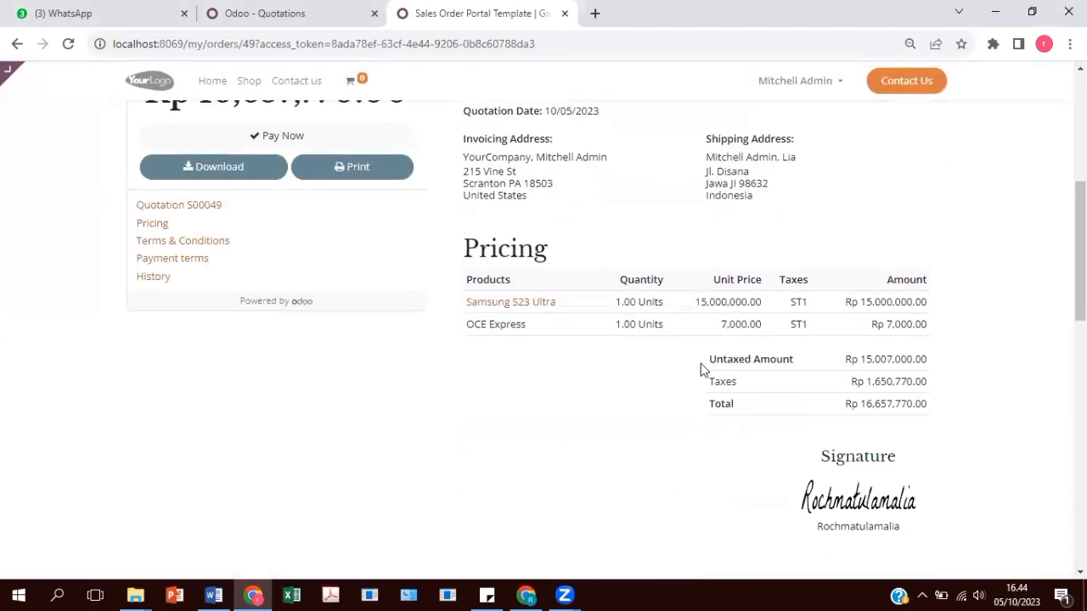
{"action": "scroll", "coordinate": [702, 370], "scroll_direction": "down", "scroll_amount": 1}
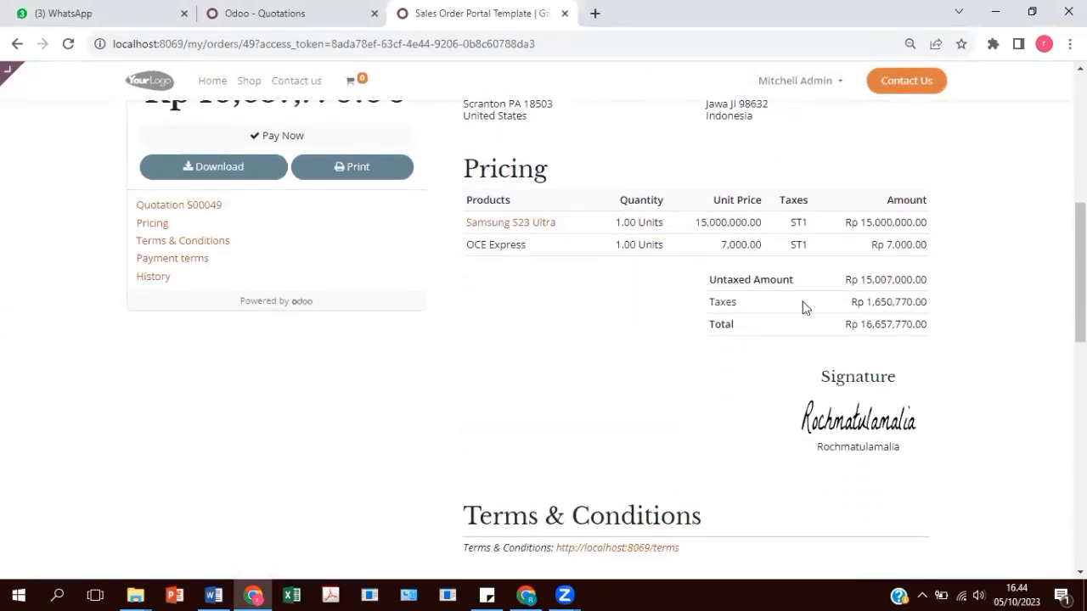
{"action": "scroll", "coordinate": [541, 388], "scroll_direction": "down", "scroll_amount": 1}
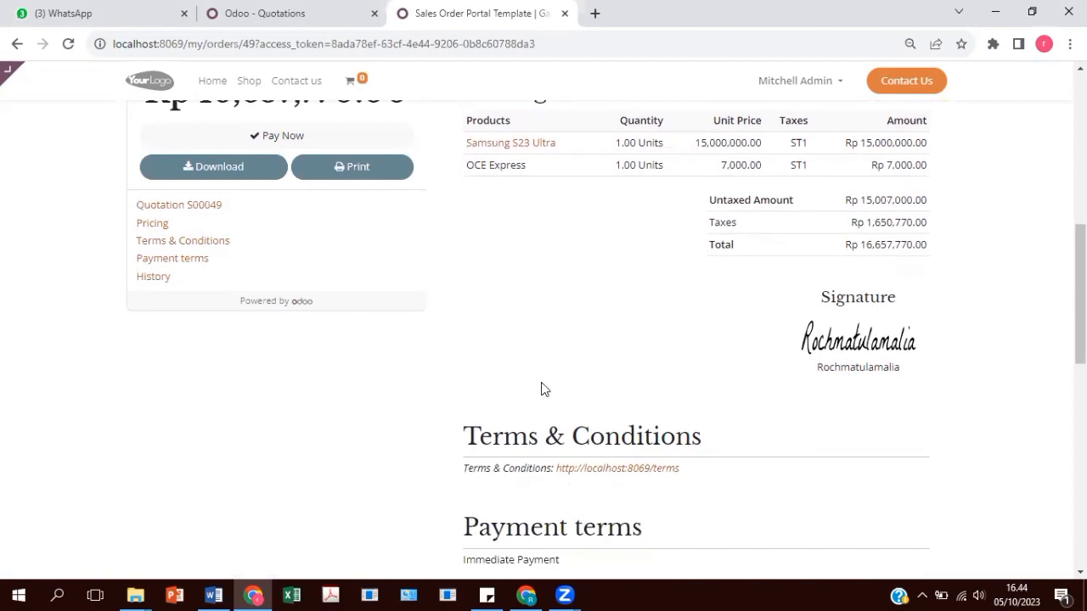
{"action": "scroll", "coordinate": [543, 386], "scroll_direction": "up", "scroll_amount": 3}
{"action": "scroll", "coordinate": [548, 386], "scroll_direction": "up", "scroll_amount": 3}
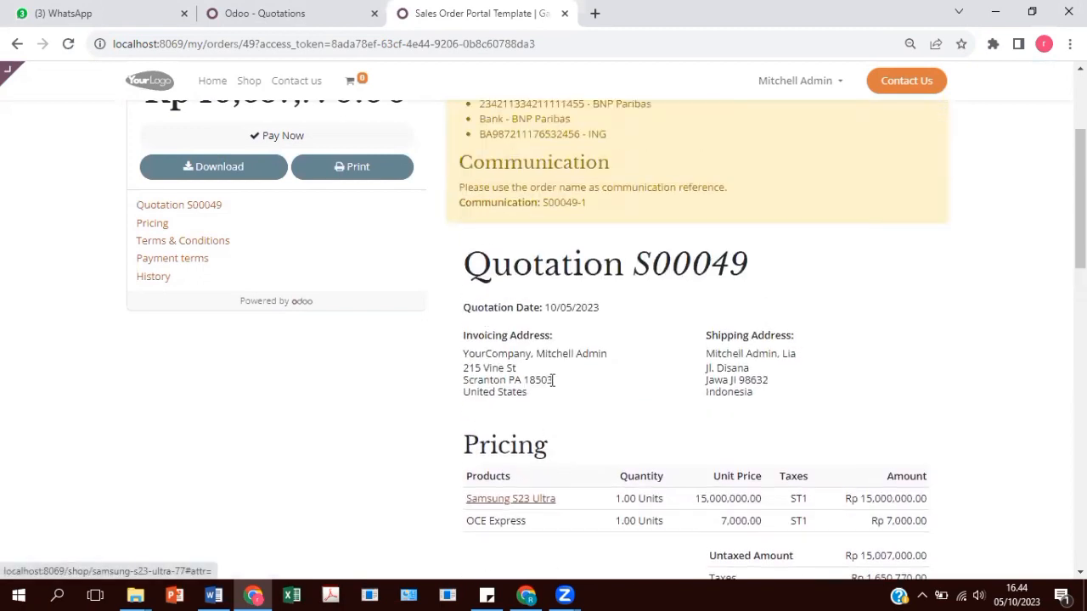
{"action": "scroll", "coordinate": [467, 293], "scroll_direction": "up", "scroll_amount": 1}
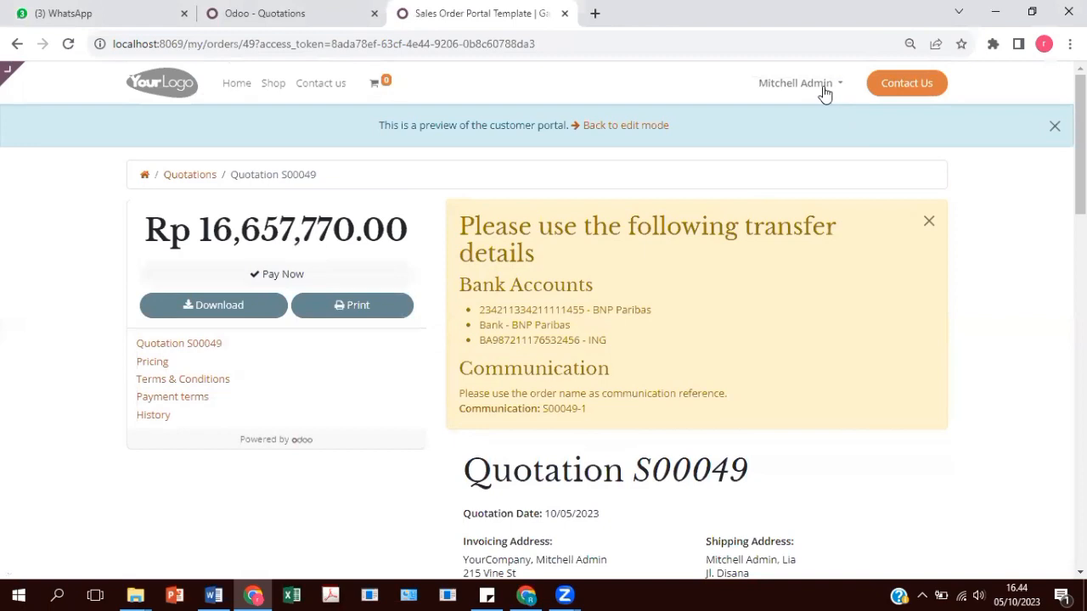
Reopen quotation S00049 from the portal's quotation list and return to its backend form.
{"action": "left_click", "coordinate": [822, 89]}
{"action": "left_click", "coordinate": [820, 136]}
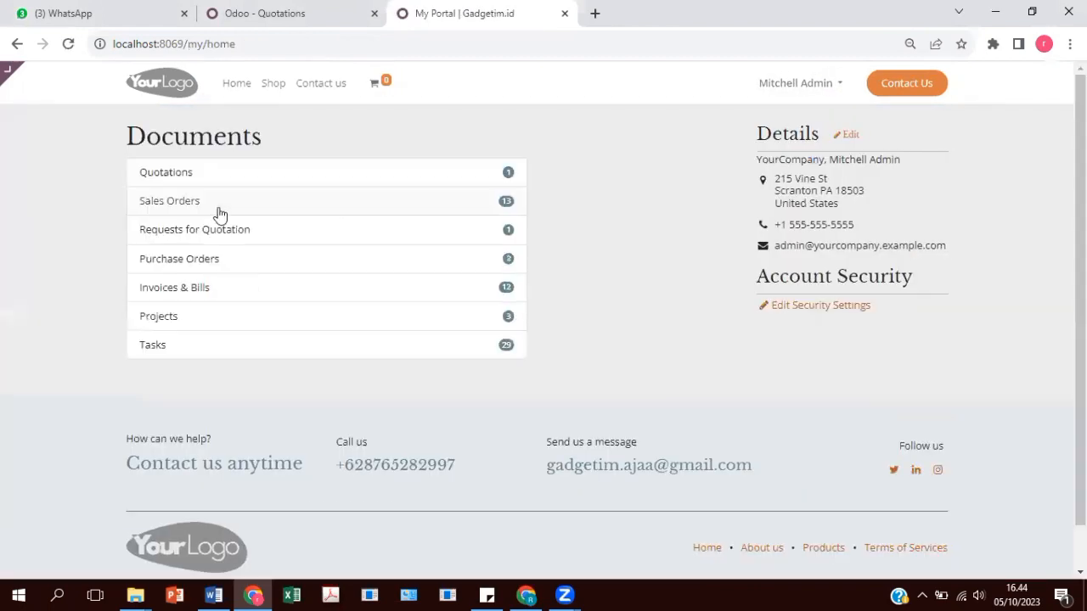
{"action": "left_click", "coordinate": [269, 181]}
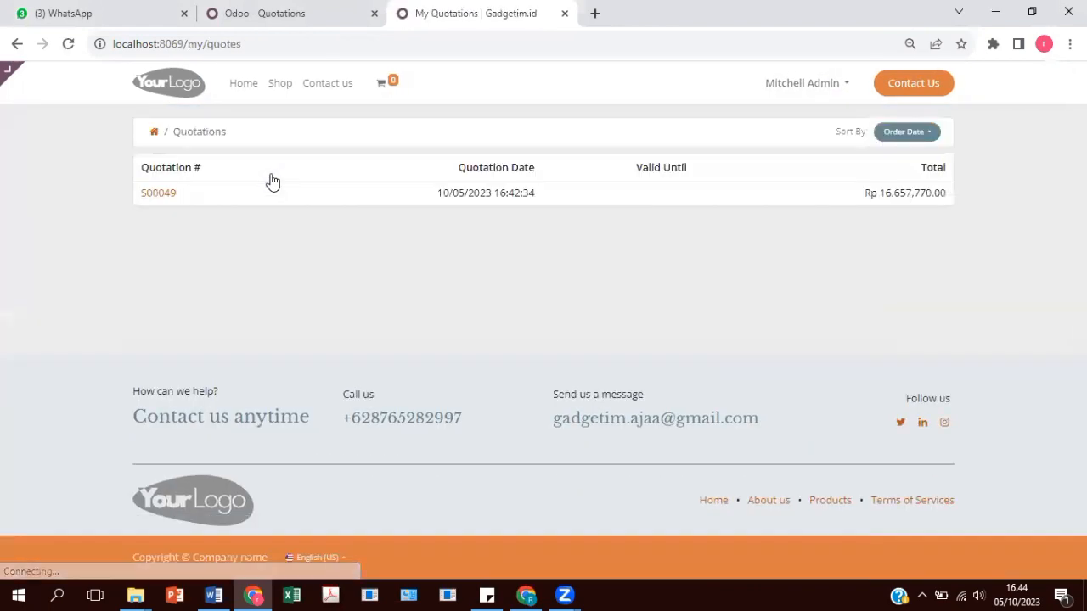
{"action": "left_click", "coordinate": [158, 196]}
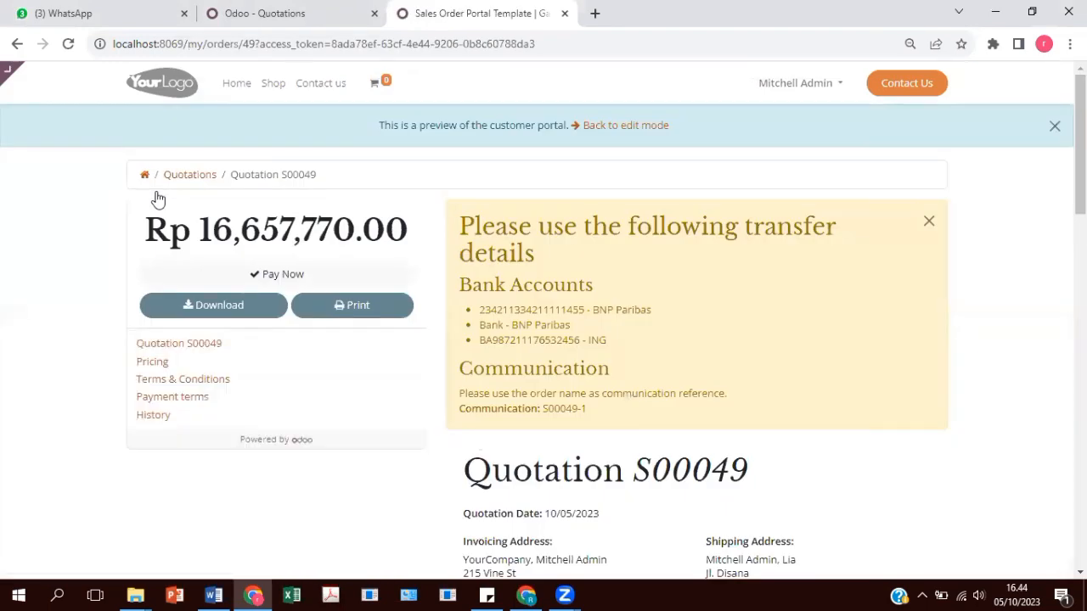
{"action": "scroll", "coordinate": [524, 267], "scroll_direction": "down", "scroll_amount": 2}
{"action": "scroll", "coordinate": [524, 275], "scroll_direction": "up", "scroll_amount": 2}
{"action": "left_click", "coordinate": [616, 127]}
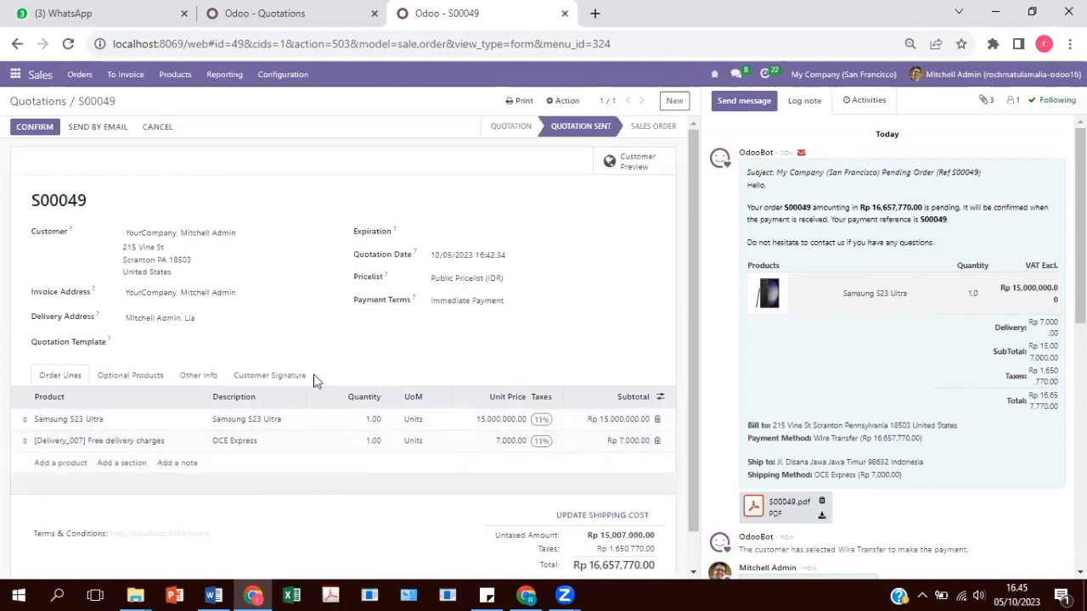
Email quotation S00049 to the customer with the default template, then confirm it as a sales order.
{"action": "left_click", "coordinate": [80, 131]}
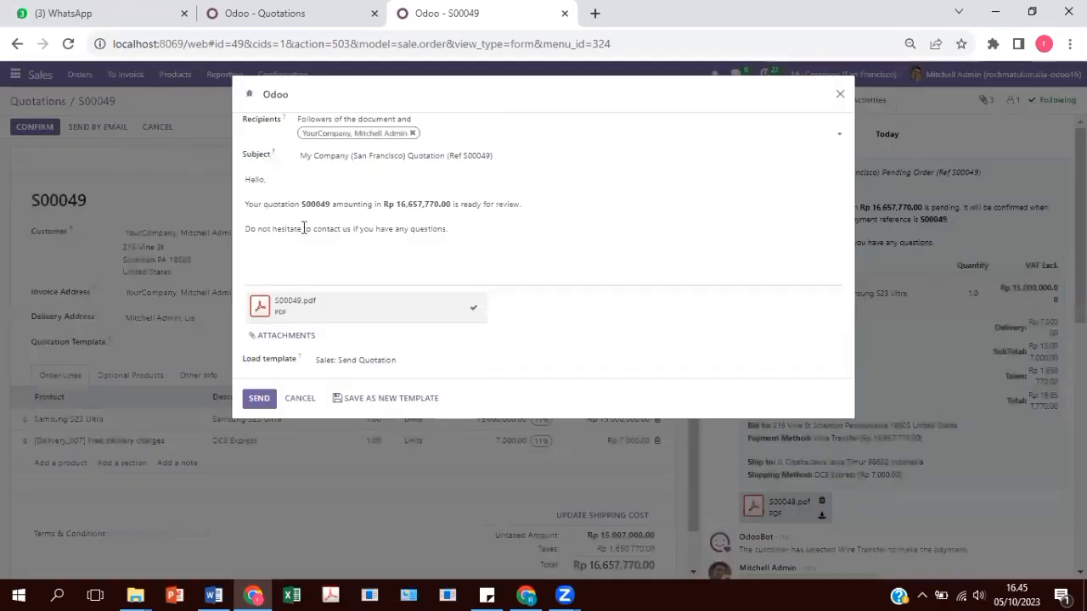
{"action": "left_click", "coordinate": [259, 399]}
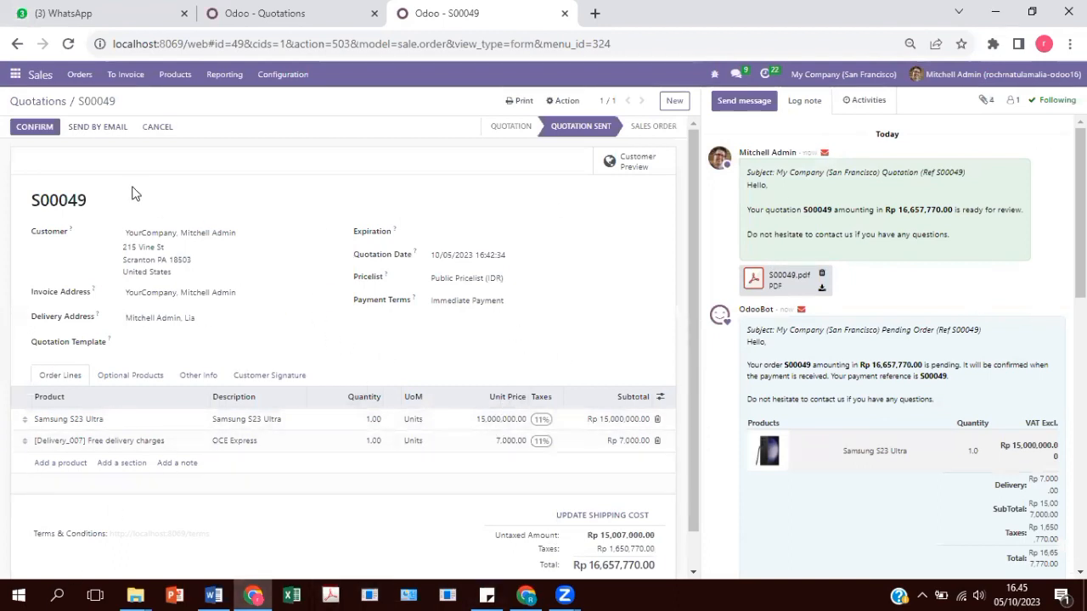
{"action": "left_click", "coordinate": [39, 131]}
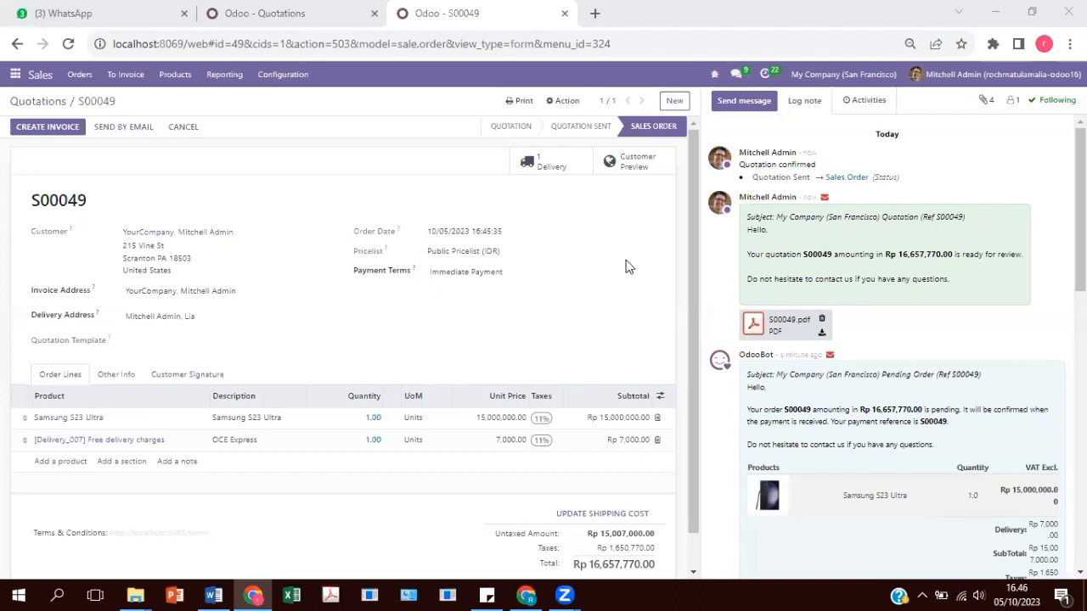
Create a regular draft invoice for S00049 totalling Rp 16,657,770.00.
{"action": "left_click", "coordinate": [47, 127]}
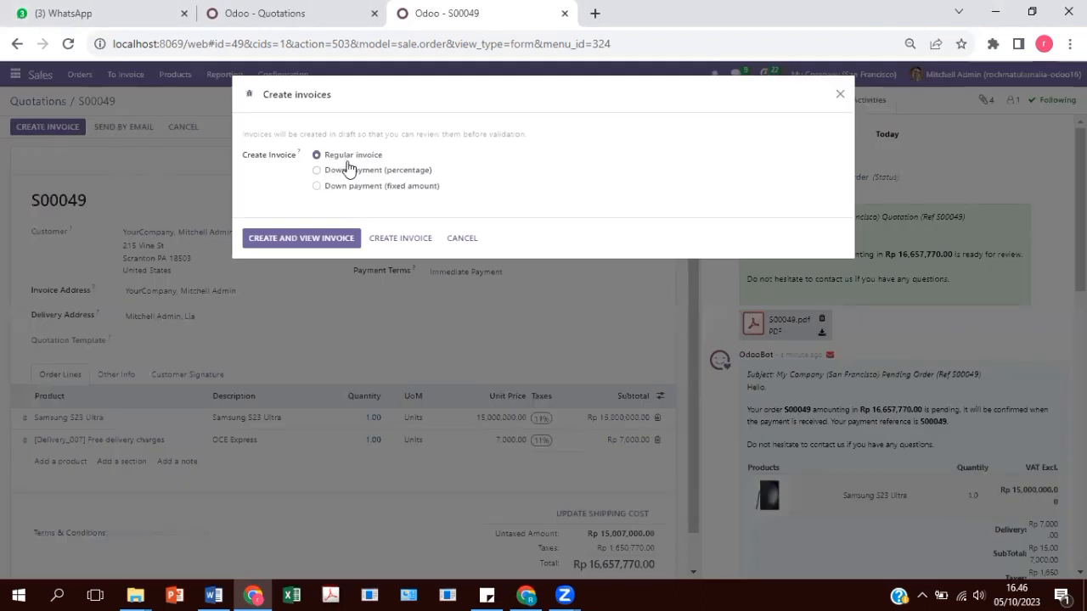
{"action": "left_click", "coordinate": [303, 239]}
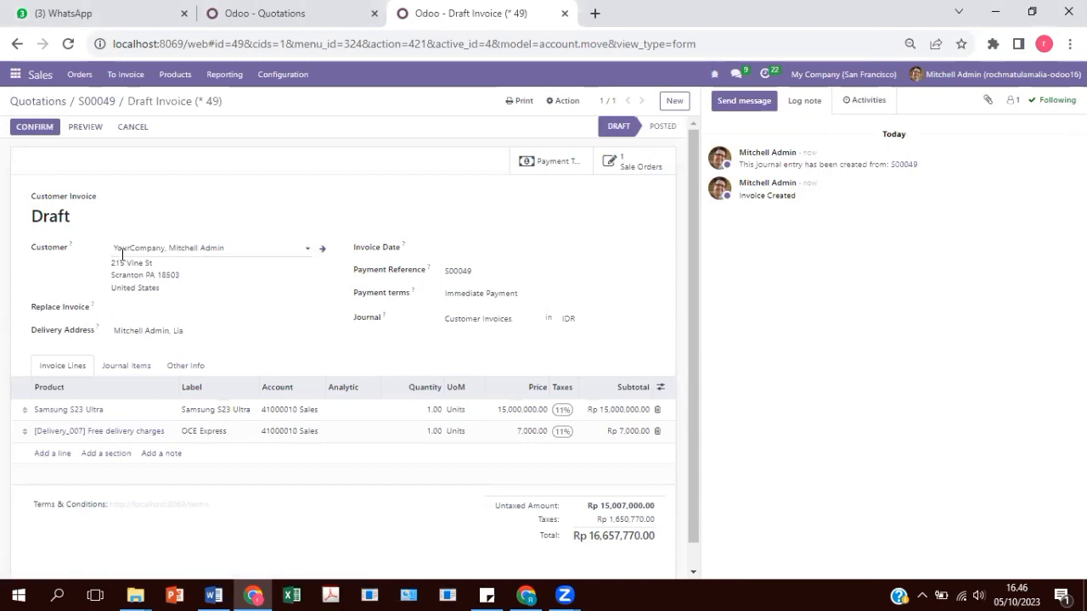
Post invoice INV/2023/00011 and register its Rp 16,657,770.00 payment in the Bank journal.
{"action": "left_click", "coordinate": [41, 134]}
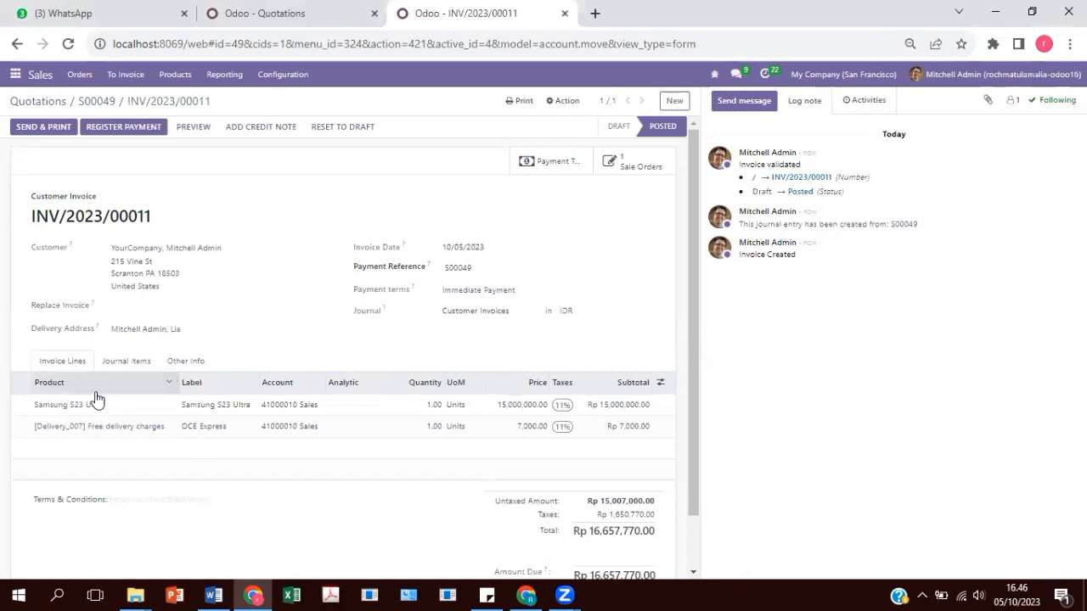
{"action": "left_click", "coordinate": [129, 129]}
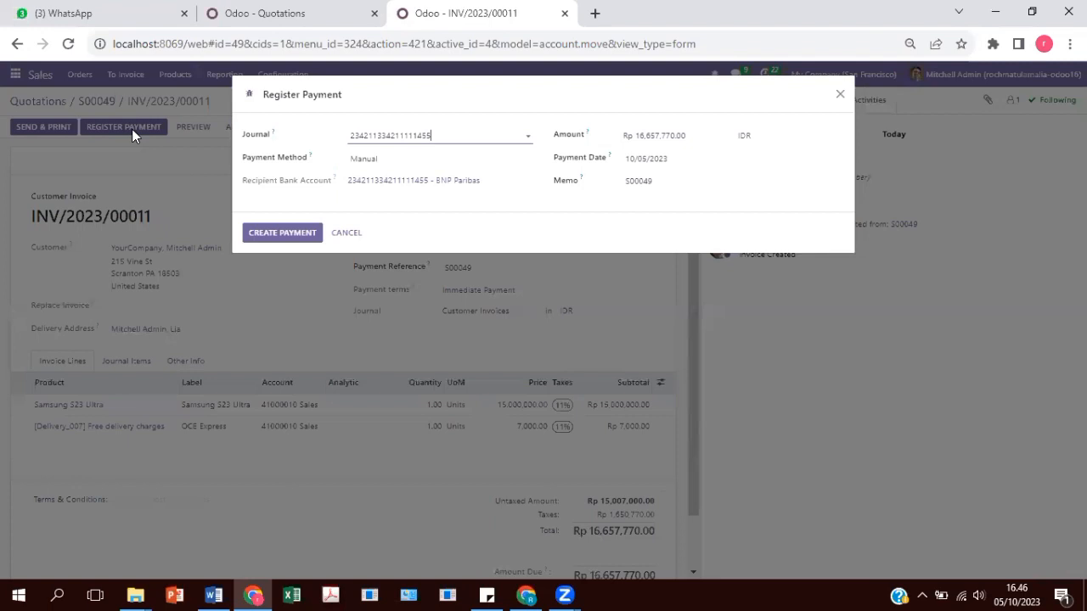
{"action": "left_click", "coordinate": [363, 131]}
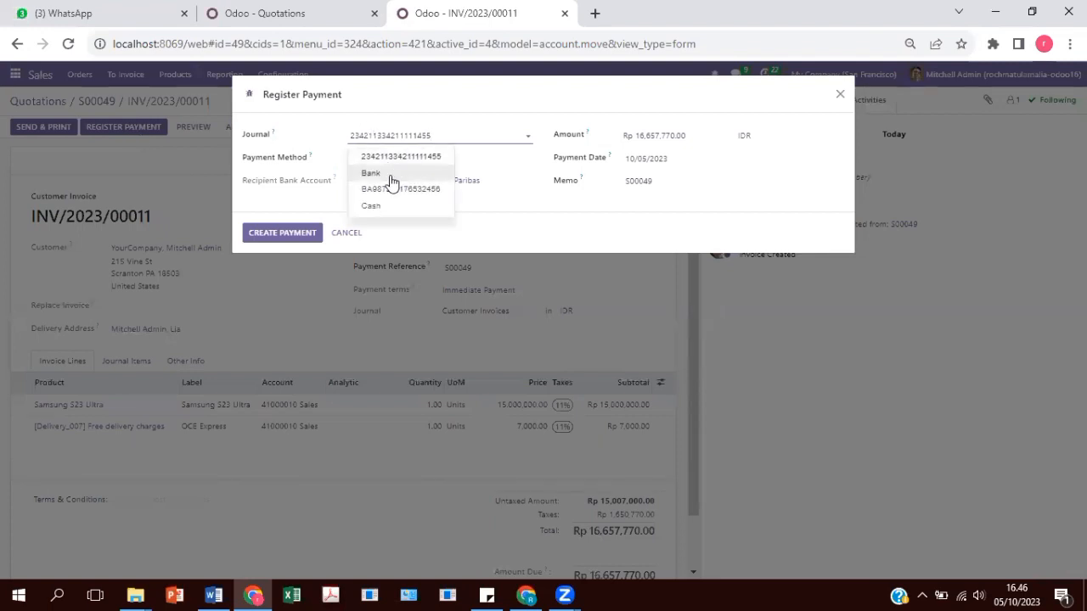
{"action": "left_click", "coordinate": [395, 174]}
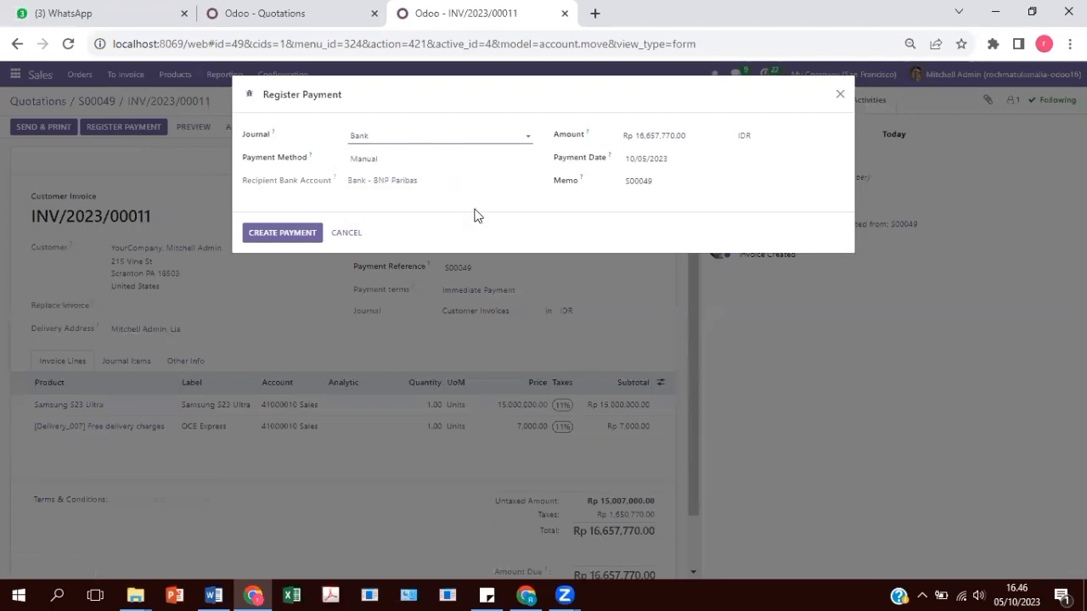
{"action": "left_click", "coordinate": [285, 233]}
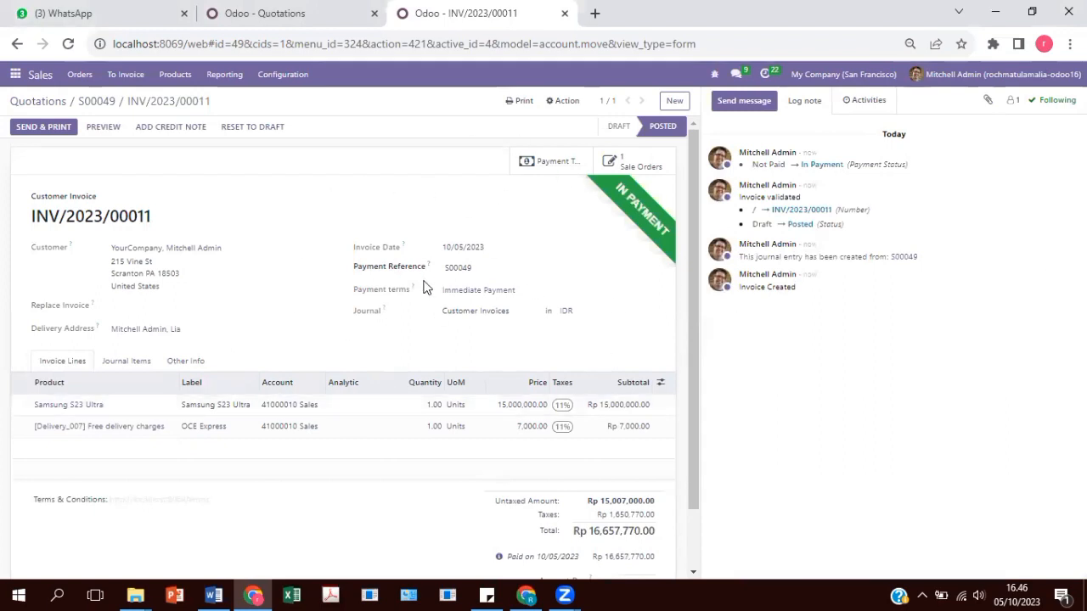
Open invoice INV/2023/00011 from the Accounting app's customer invoice list.
{"action": "left_click", "coordinate": [12, 68]}
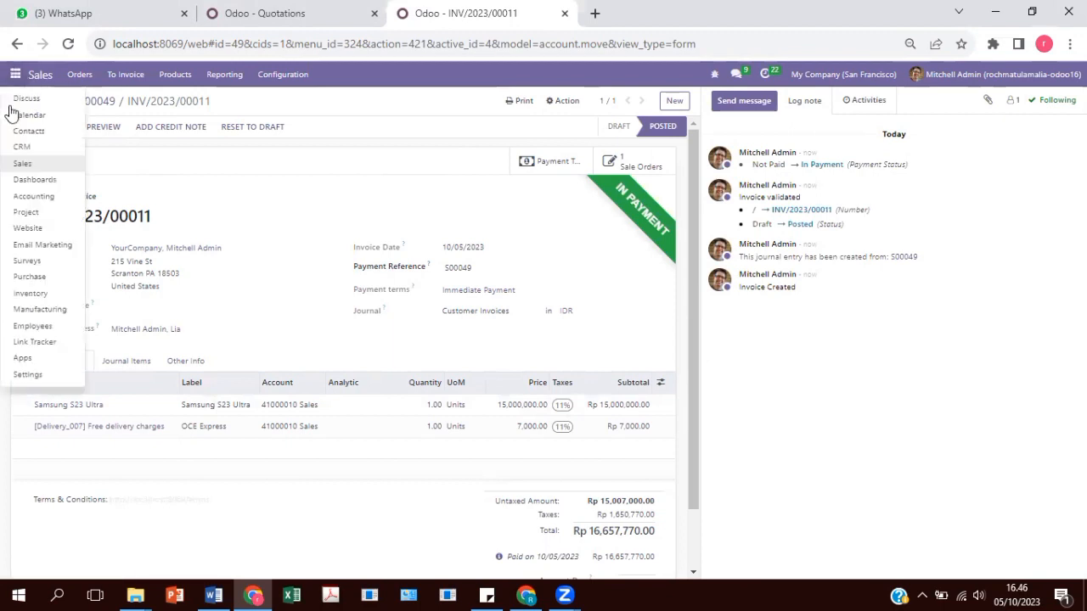
{"action": "left_click", "coordinate": [42, 200]}
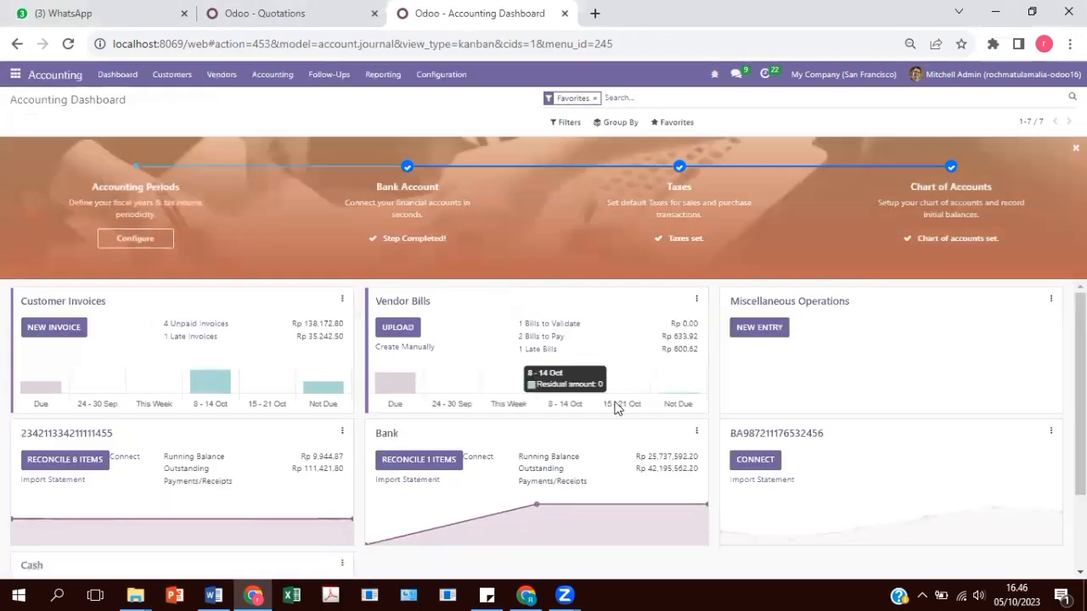
{"action": "left_click", "coordinate": [169, 77]}
{"action": "left_click", "coordinate": [177, 98]}
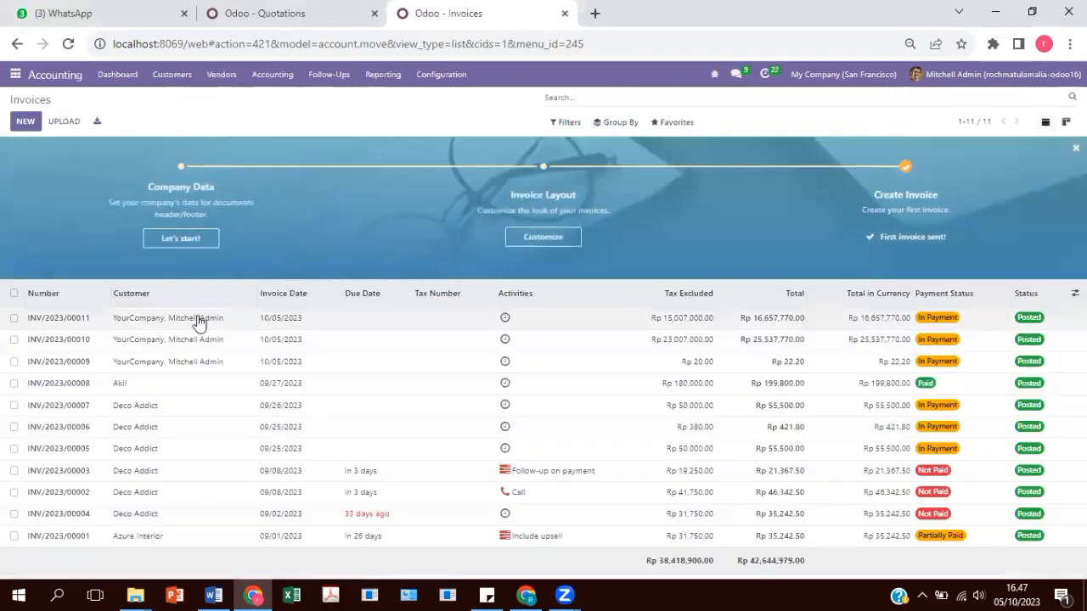
{"action": "left_click", "coordinate": [197, 319]}
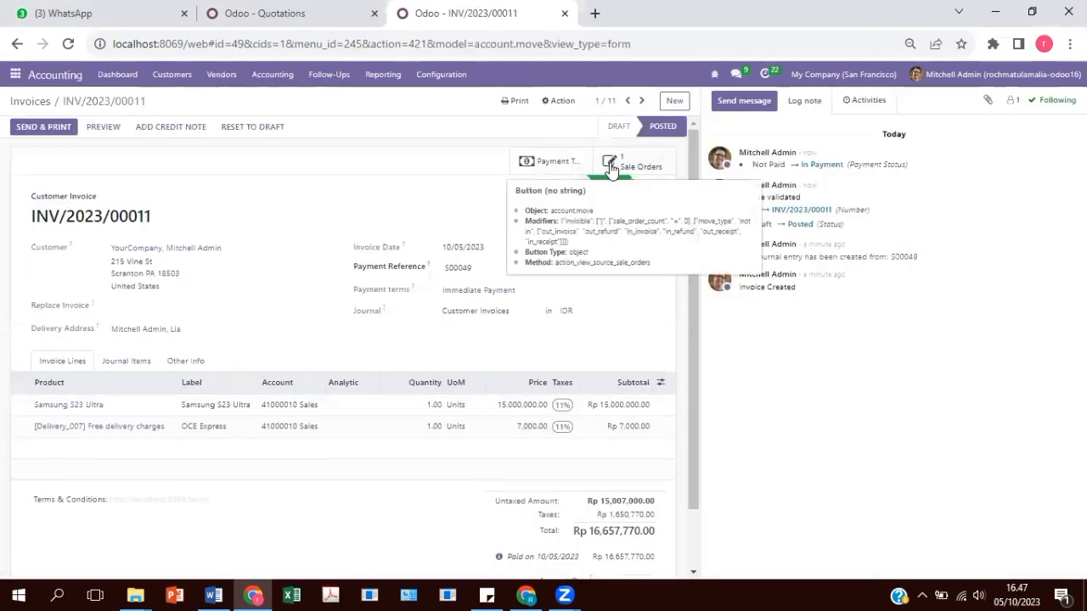
Inspect the invoice's pending transaction S00049-1, then go to the Website app's home page.
{"action": "left_click", "coordinate": [557, 165]}
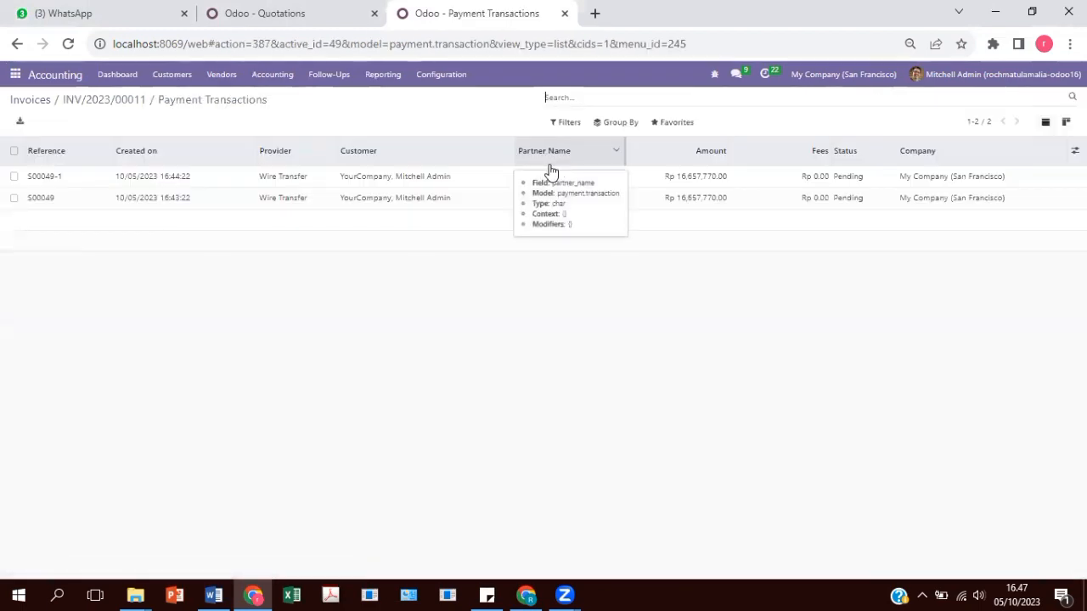
{"action": "left_click", "coordinate": [194, 175]}
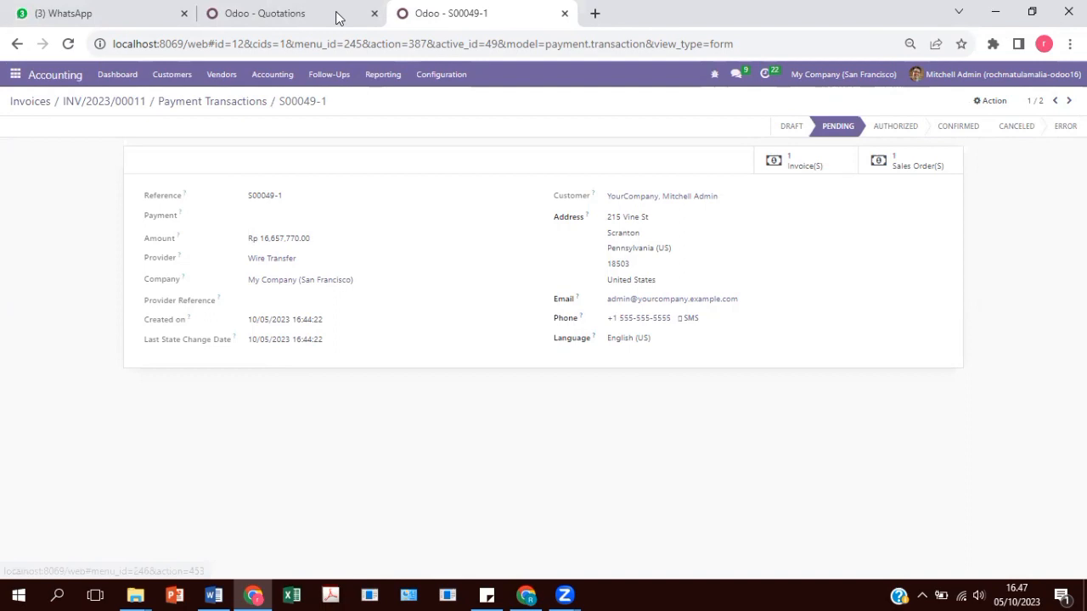
{"action": "left_click", "coordinate": [16, 73]}
{"action": "left_click", "coordinate": [31, 231]}
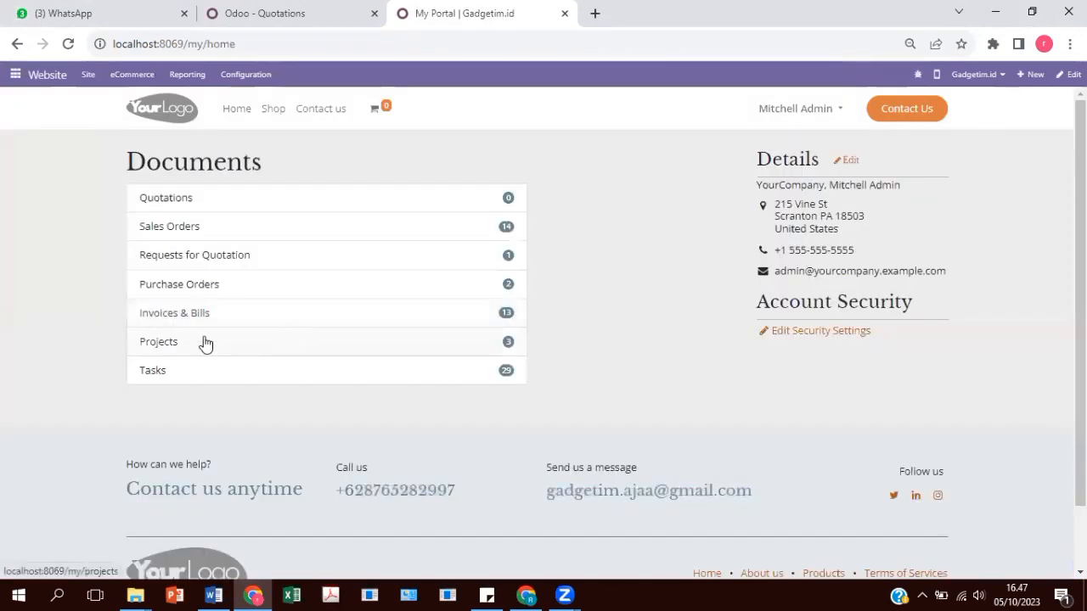
Check that invoice INV/2023/00011 shows Paid in the portal's Invoices & Bills.
{"action": "left_click", "coordinate": [201, 318]}
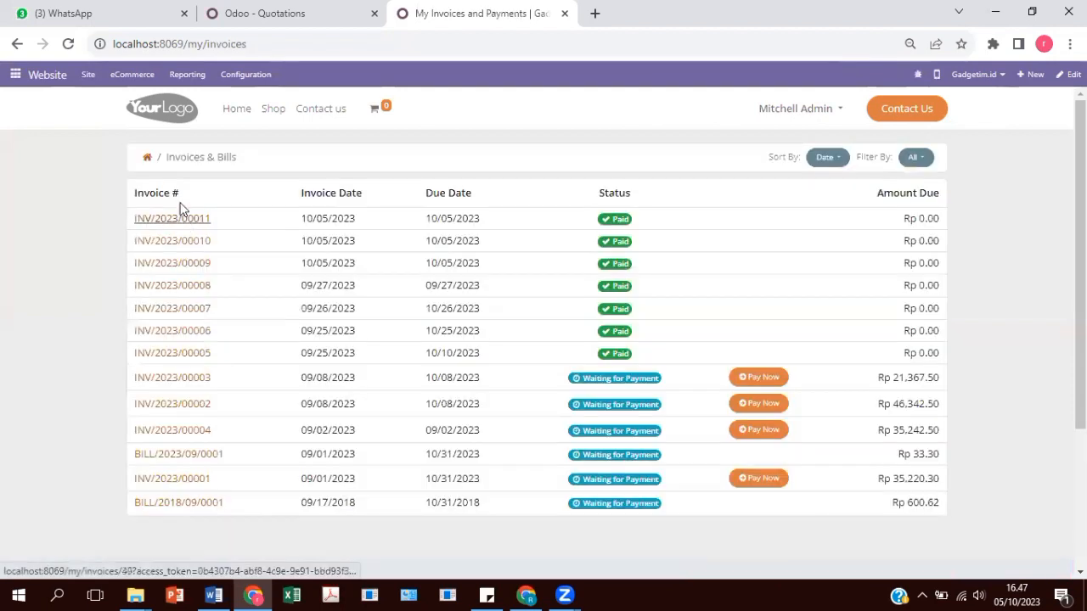
{"action": "left_click", "coordinate": [194, 221]}
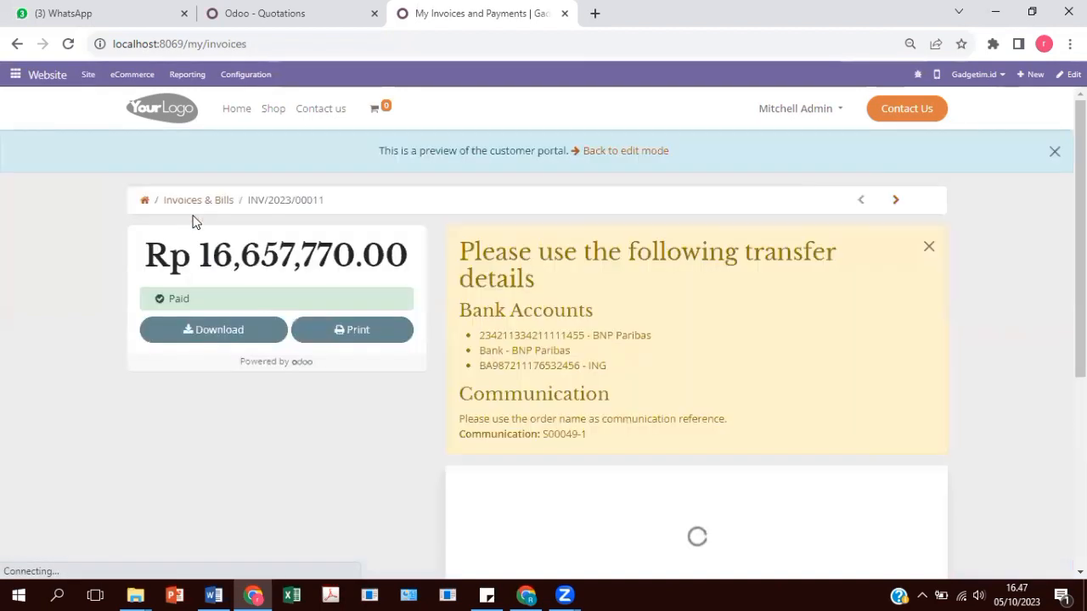
{"action": "scroll", "coordinate": [585, 318], "scroll_direction": "down", "scroll_amount": 5}
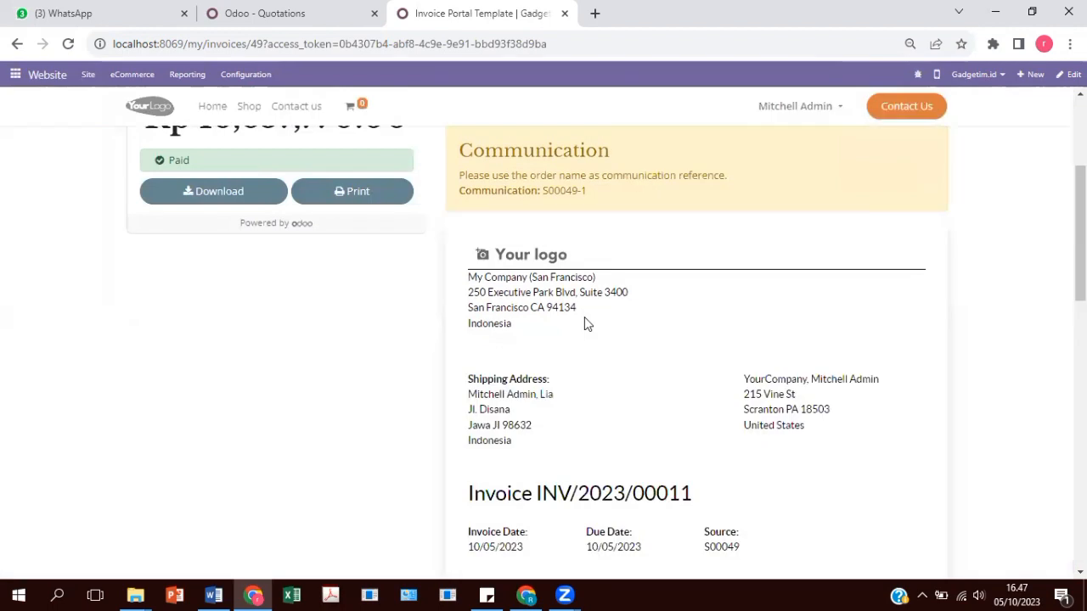
{"action": "scroll", "coordinate": [584, 318], "scroll_direction": "down", "scroll_amount": 1}
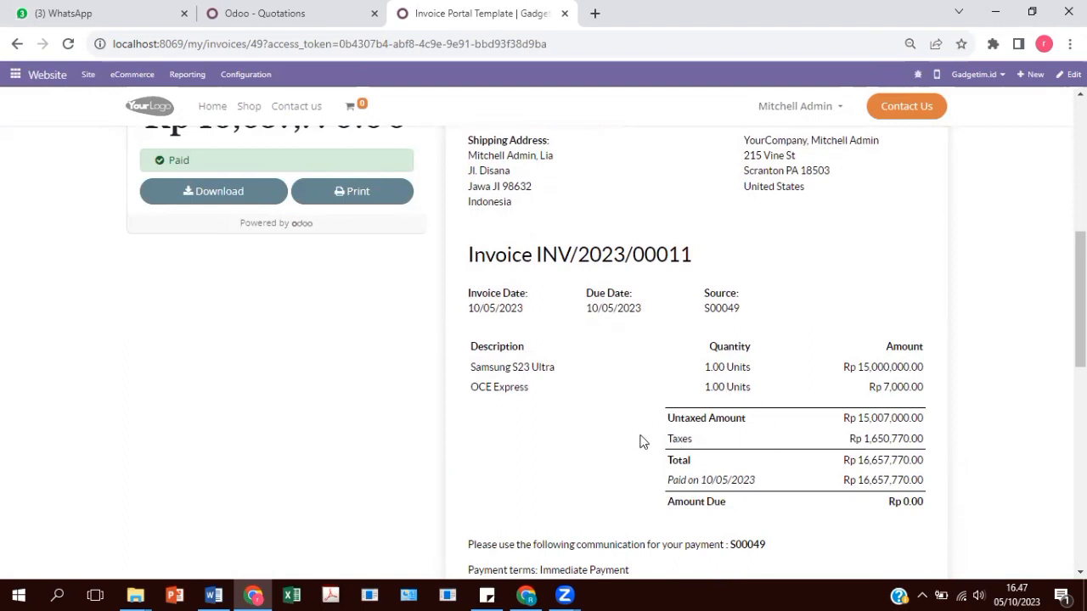
{"action": "scroll", "coordinate": [642, 441], "scroll_direction": "down", "scroll_amount": 1}
{"action": "scroll", "coordinate": [692, 460], "scroll_direction": "up", "scroll_amount": 7}
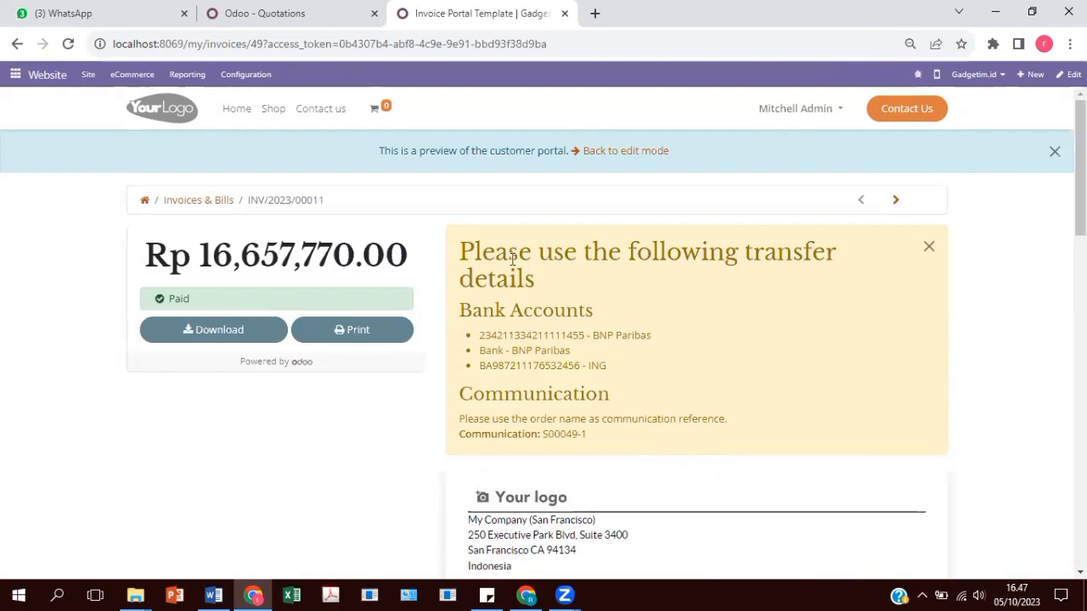
Check that sales order S00049 shows Paid in the portal's Sales Orders list.
{"action": "left_click", "coordinate": [808, 112]}
{"action": "left_click", "coordinate": [822, 149]}
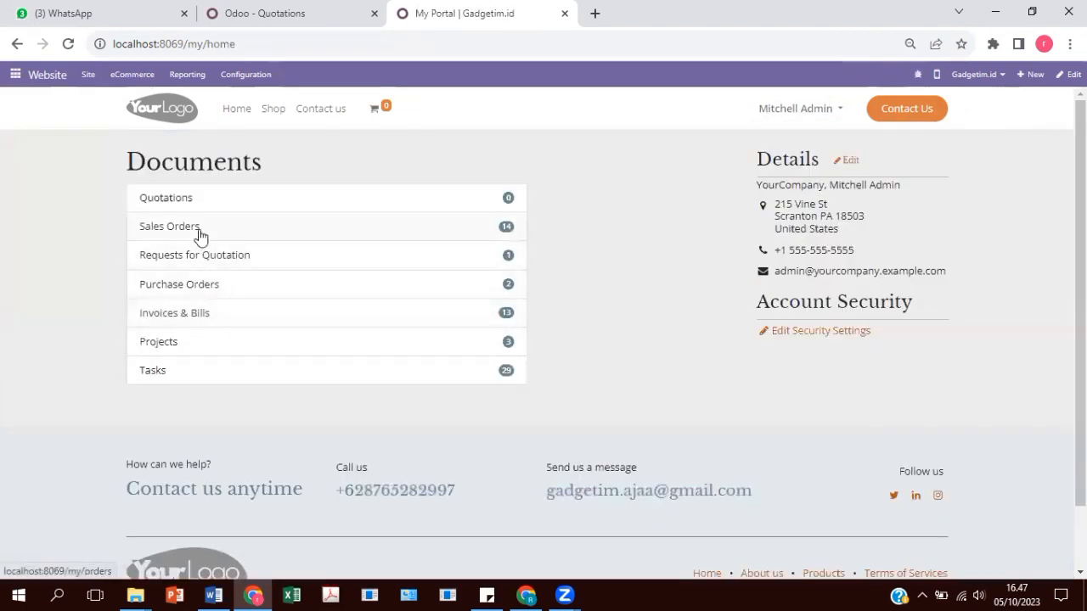
{"action": "left_click", "coordinate": [198, 231]}
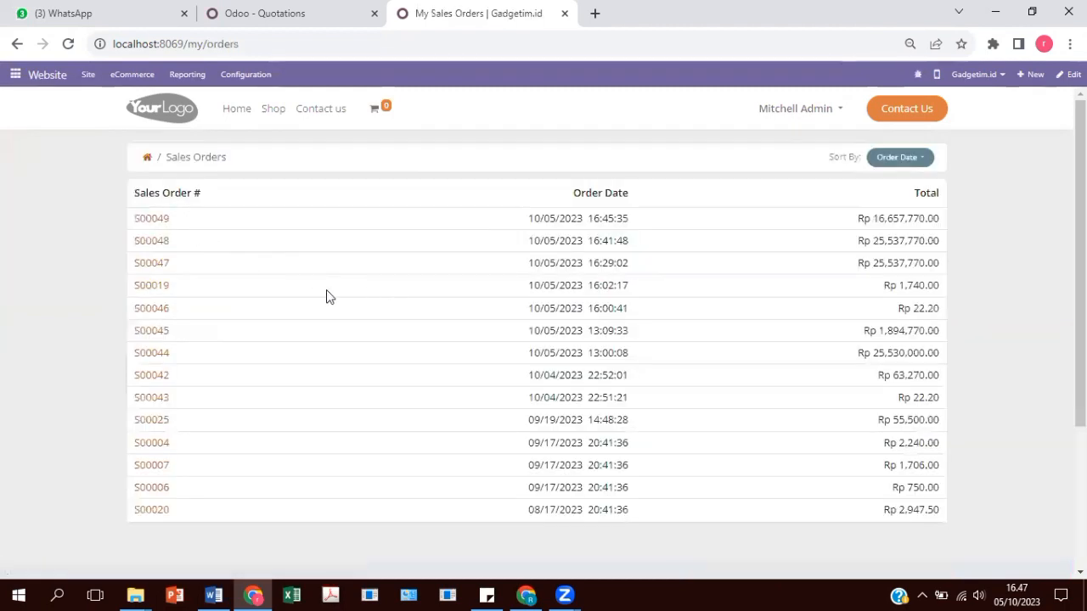
{"action": "left_click", "coordinate": [163, 221]}
{"action": "scroll", "coordinate": [718, 297], "scroll_direction": "down", "scroll_amount": 4}
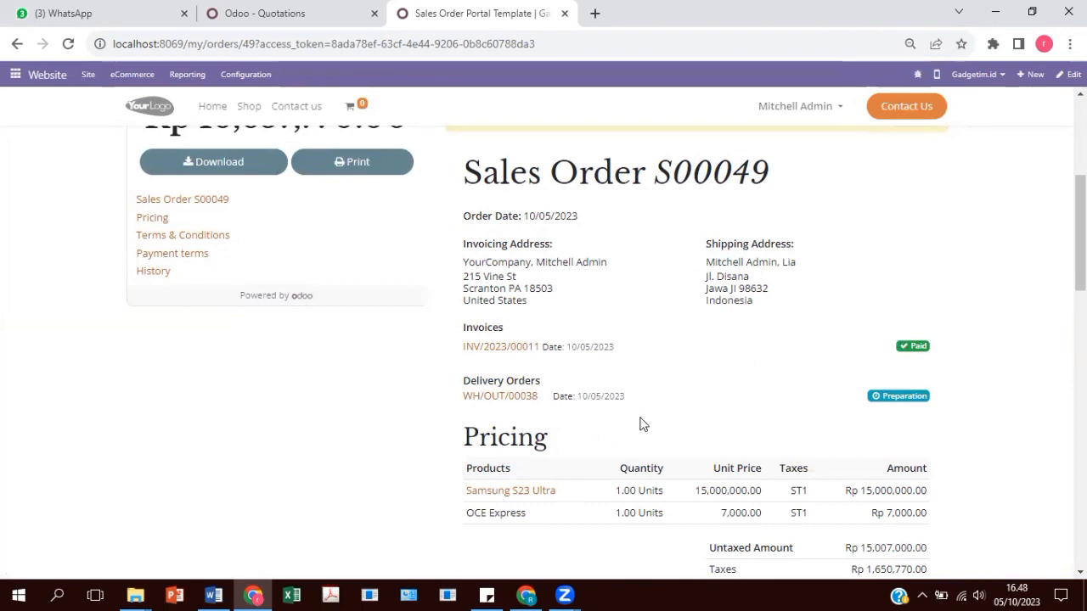
{"action": "scroll", "coordinate": [781, 417], "scroll_direction": "up", "scroll_amount": 3}
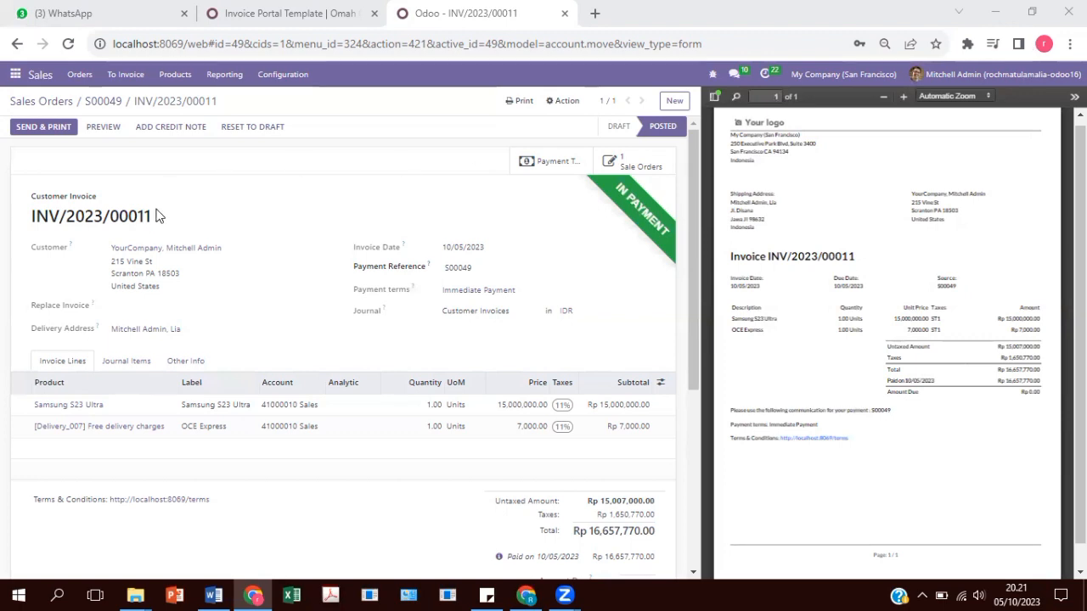
Copy invoice number INV/2023/00011 and open the Bank journal's transactions in Accounting.
{"action": "left_click_drag", "start_coordinate": [156, 222], "coordinate": [31, 223]}
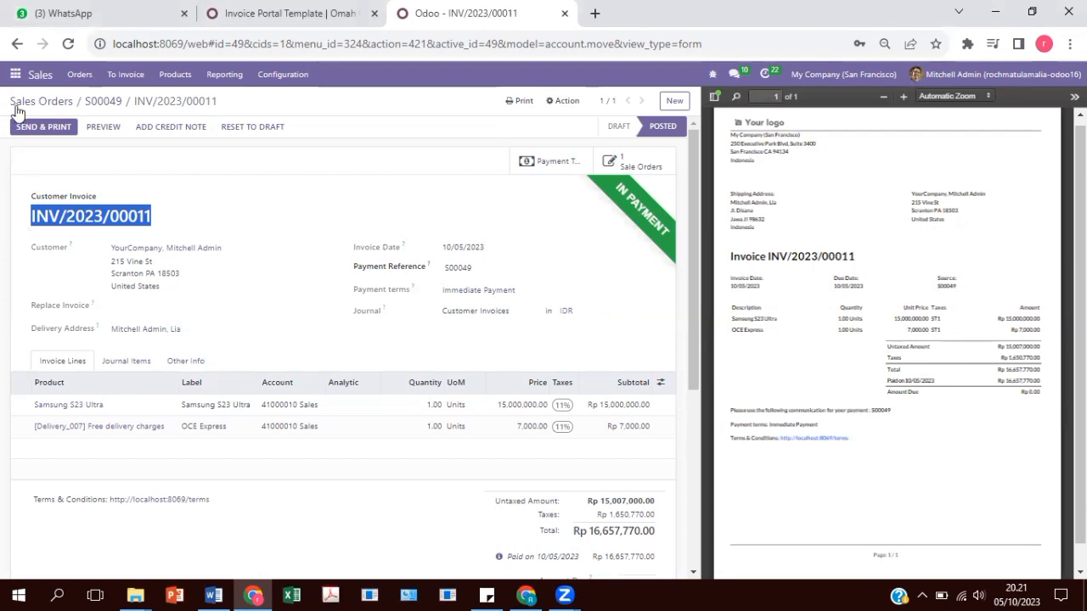
{"action": "left_click", "coordinate": [15, 76]}
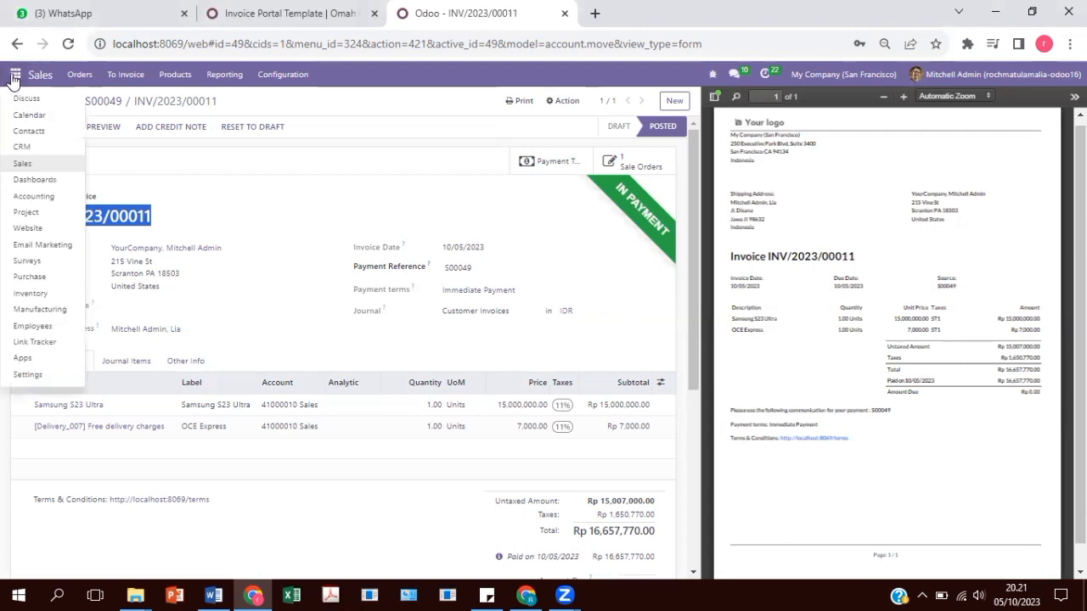
{"action": "left_click", "coordinate": [36, 196]}
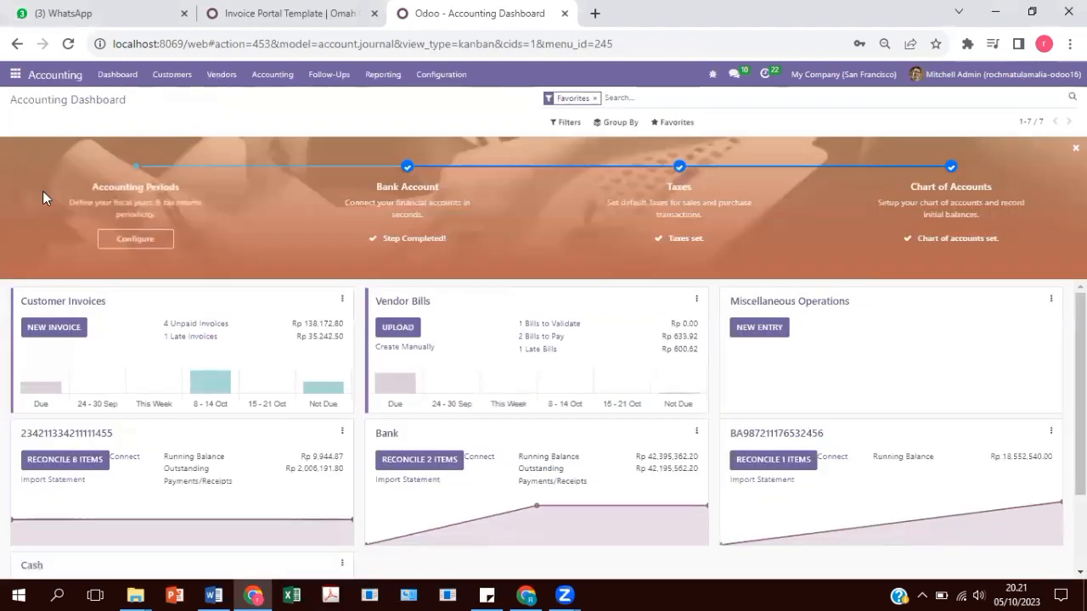
{"action": "left_click", "coordinate": [696, 432]}
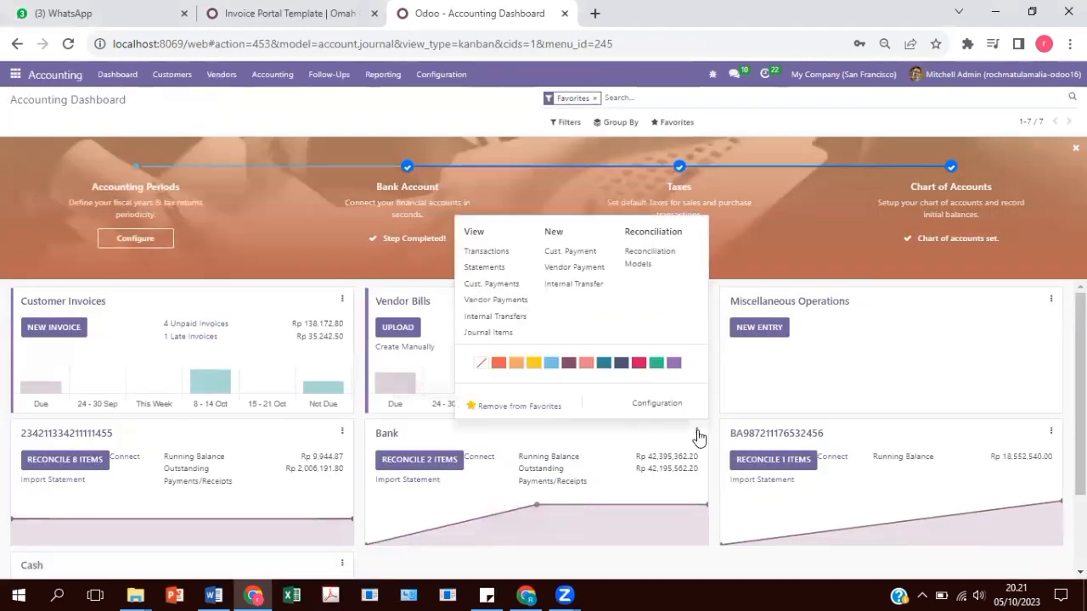
{"action": "left_click", "coordinate": [487, 253]}
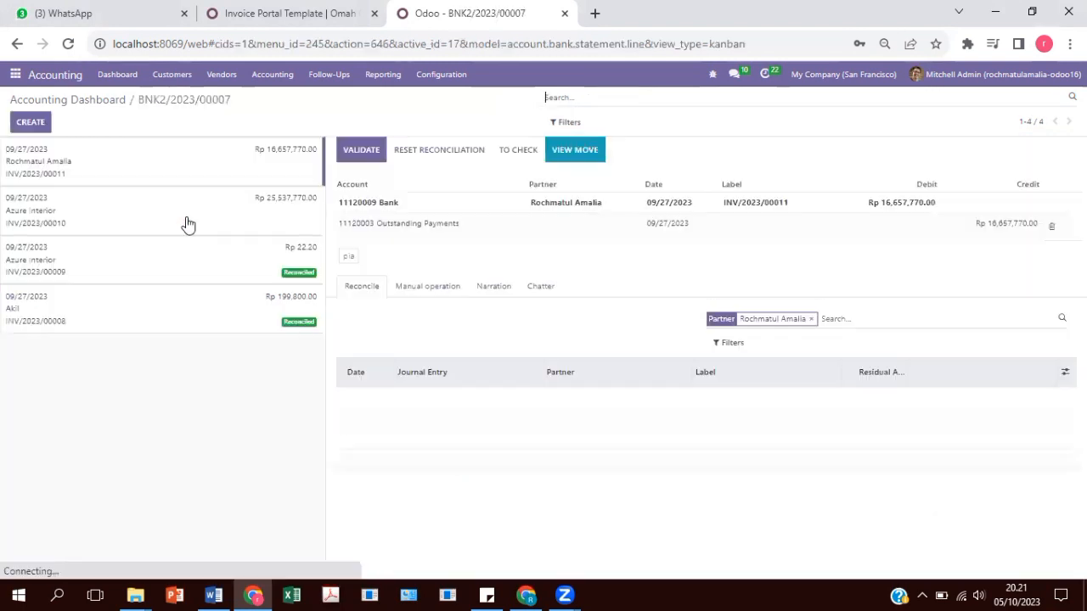
Start a new bank statement line labelled INV/2023/00011 with the paying customer as partner.
{"action": "left_click", "coordinate": [31, 123]}
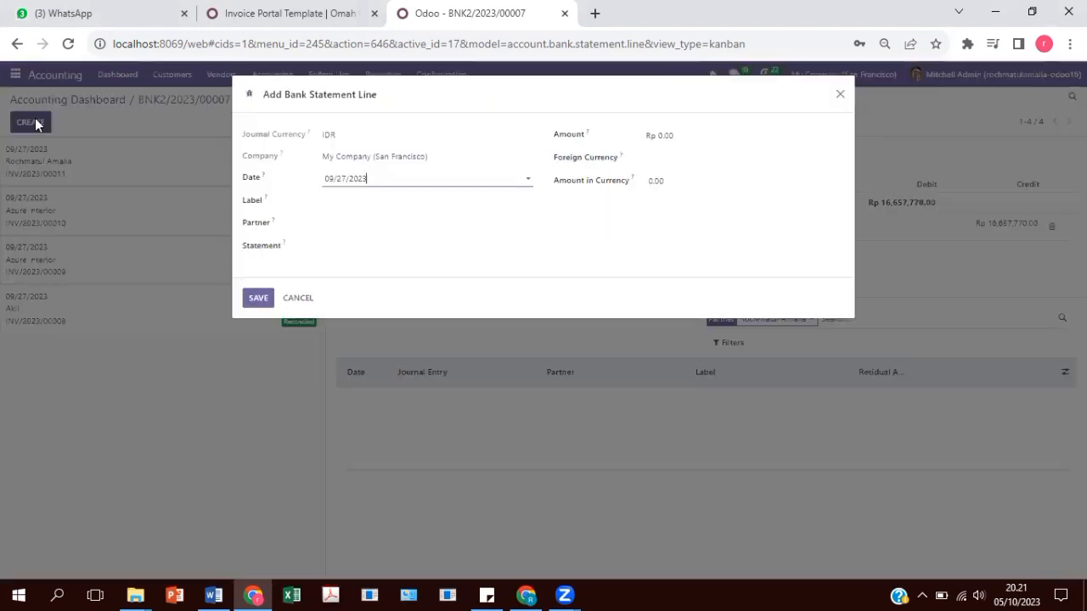
{"action": "left_click", "coordinate": [372, 208]}
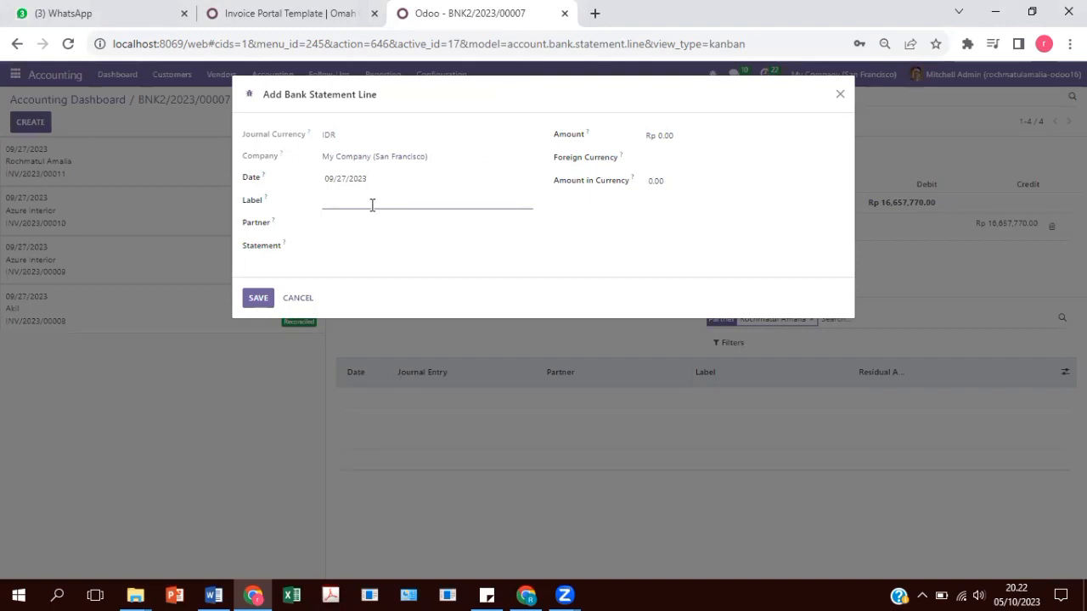
{"action": "key", "text": "ctrl+v"}
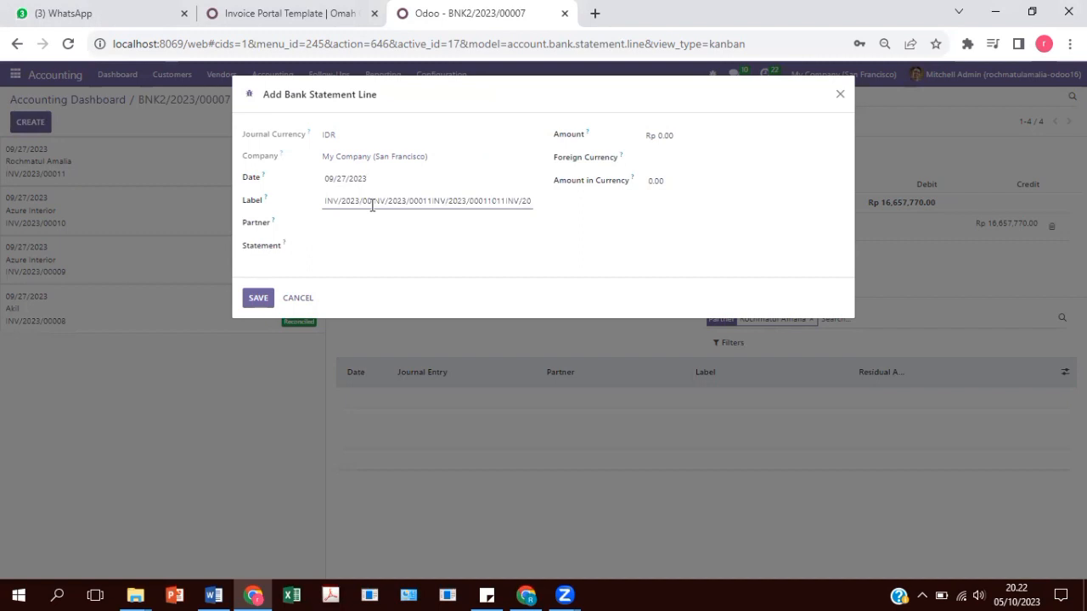
{"action": "key", "text": "Delete"}
{"action": "key", "text": "Delete"}
{"action": "key", "text": "Delete"}
{"action": "key", "text": "Delete"}
{"action": "key", "text": "Delete"}
{"action": "key", "text": "Delete"}
{"action": "key", "text": "Delete"}
{"action": "key", "text": "Delete"}
{"action": "key", "text": "Delete"}
{"action": "key", "text": "Delete"}
{"action": "key", "text": "Delete"}
{"action": "key", "text": "Delete"}
{"action": "key", "text": "Delete"}
{"action": "key", "text": "Delete"}
{"action": "key", "text": "Delete"}
{"action": "key", "text": "Delete"}
{"action": "key", "text": "Delete"}
{"action": "key", "text": "Delete"}
{"action": "key", "text": "Delete"}
{"action": "key", "text": "Delete"}
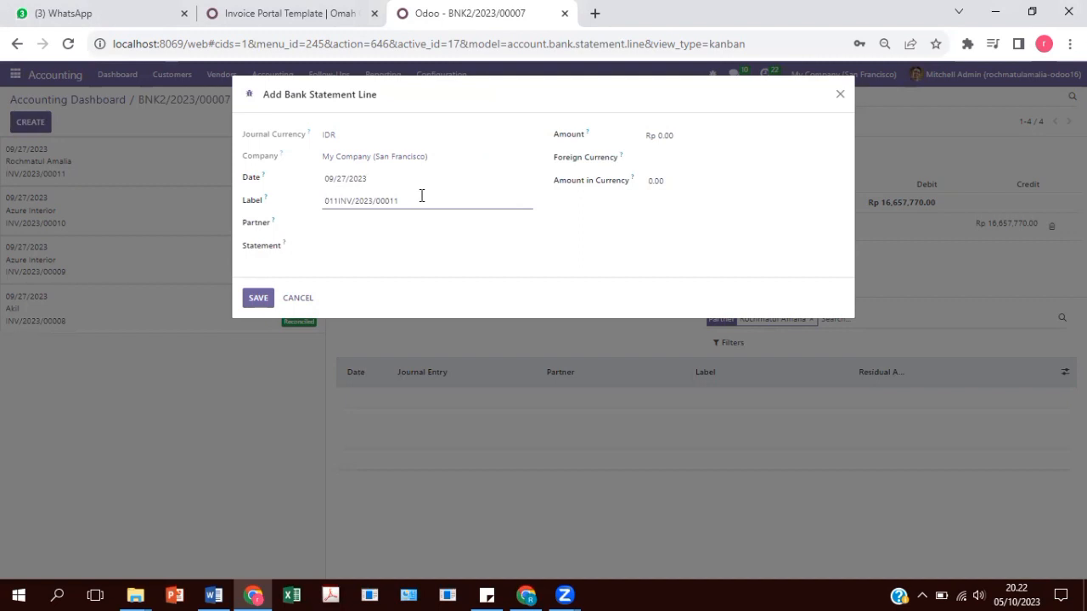
{"action": "left_click_drag", "start_coordinate": [423, 202], "coordinate": [275, 207]}
{"action": "key", "text": "ctrl+c"}
{"action": "key", "text": "BackSpace"}
{"action": "key", "text": "ctrl+v"}
{"action": "left_click", "coordinate": [349, 225]}
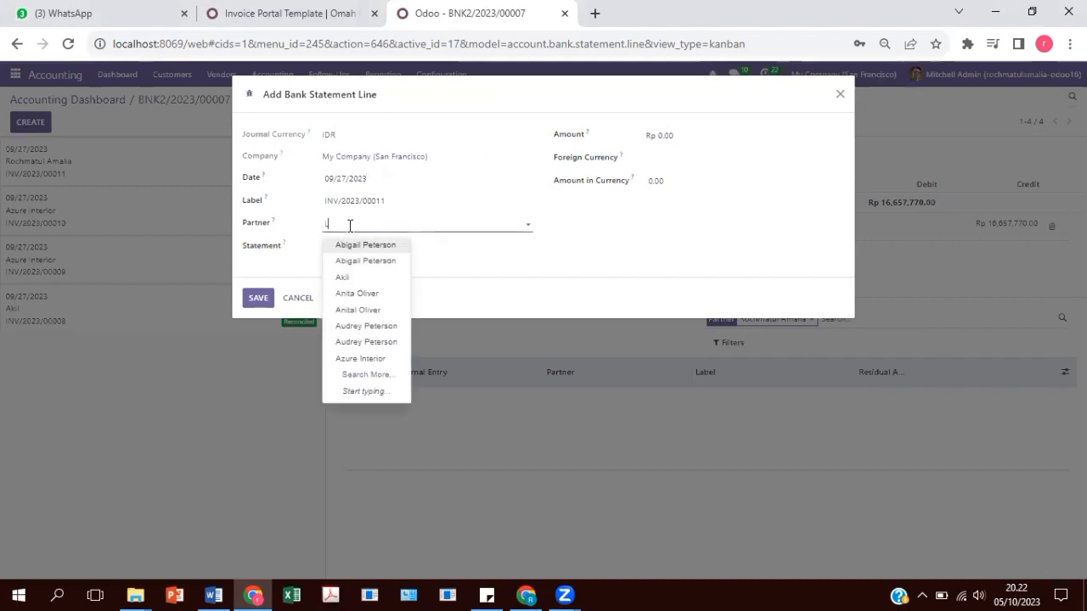
{"action": "type", "text": "Lia"}
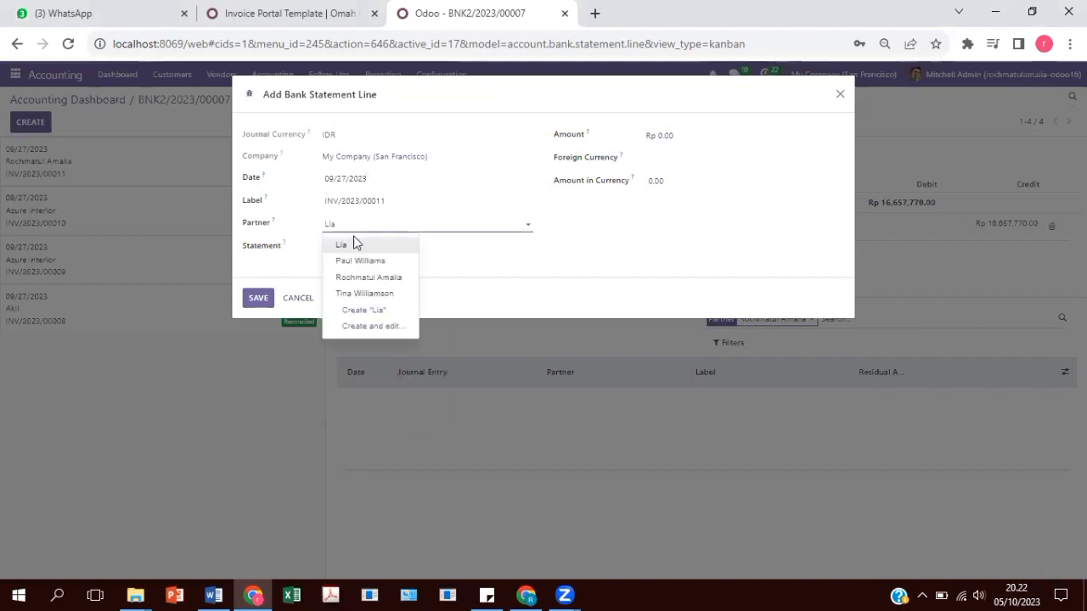
{"action": "left_click", "coordinate": [357, 246]}
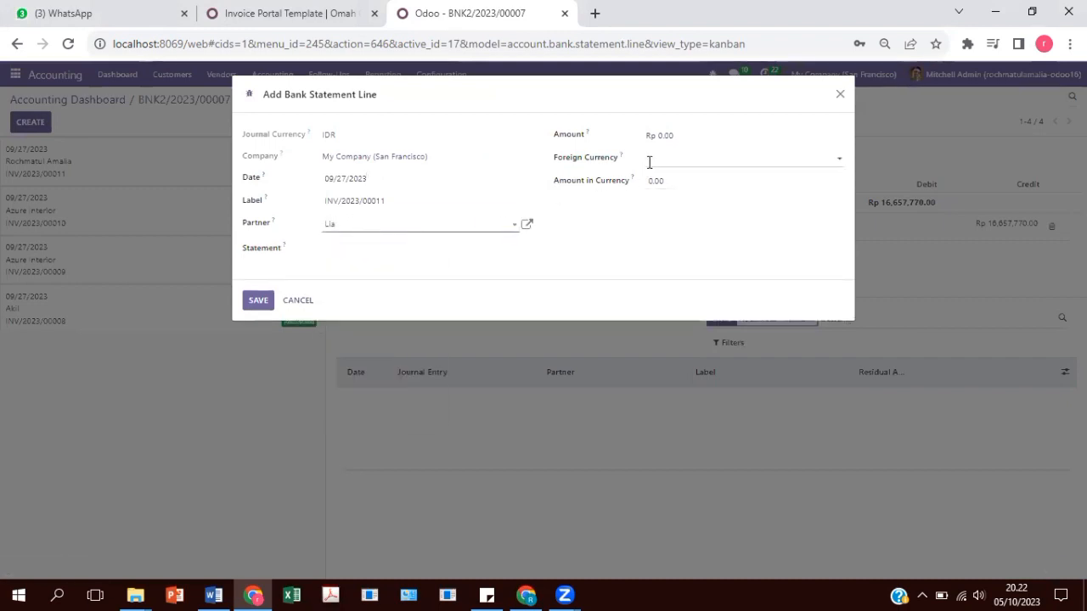
Copy the 16,657,770.00 amount from the portal invoice into the line and save it.
{"action": "left_click", "coordinate": [681, 134]}
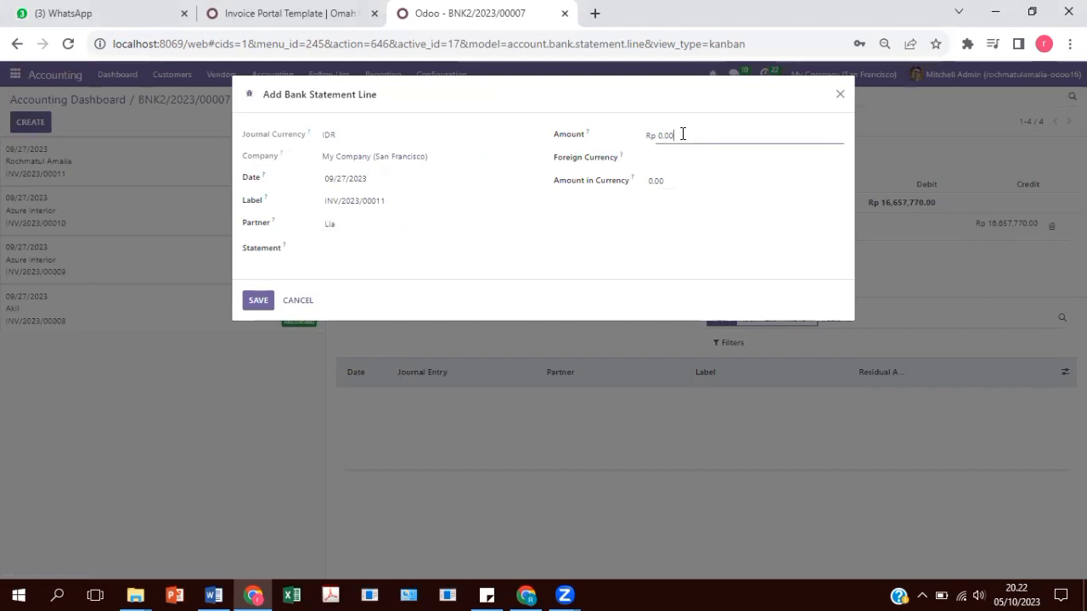
{"action": "left_click", "coordinate": [289, 10]}
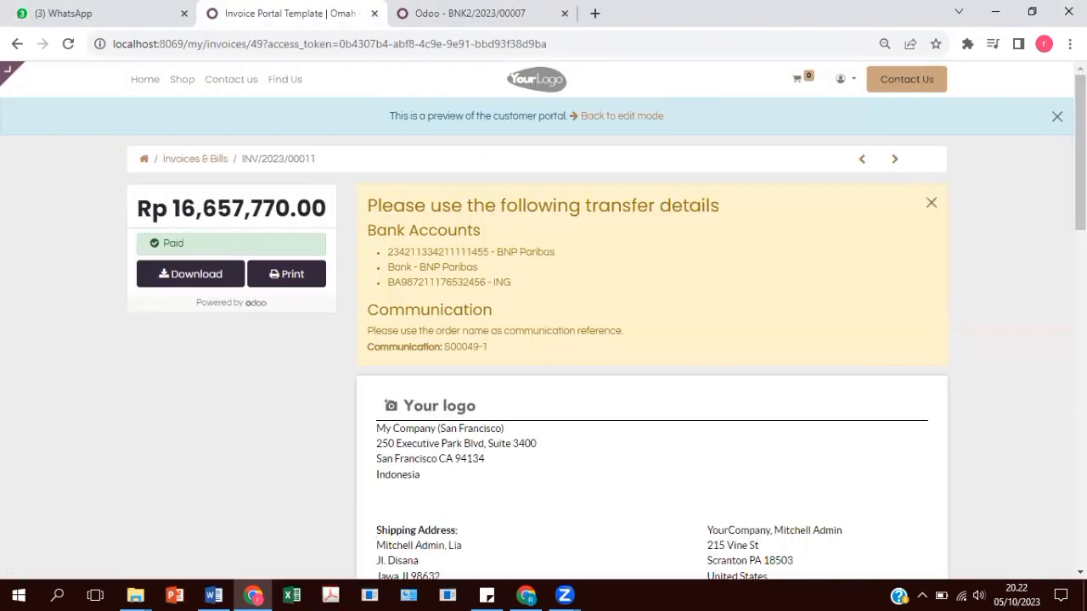
{"action": "left_click_drag", "start_coordinate": [1080, 153], "coordinate": [1080, 367]}
{"action": "scroll", "coordinate": [936, 369], "scroll_direction": "up", "scroll_amount": 2}
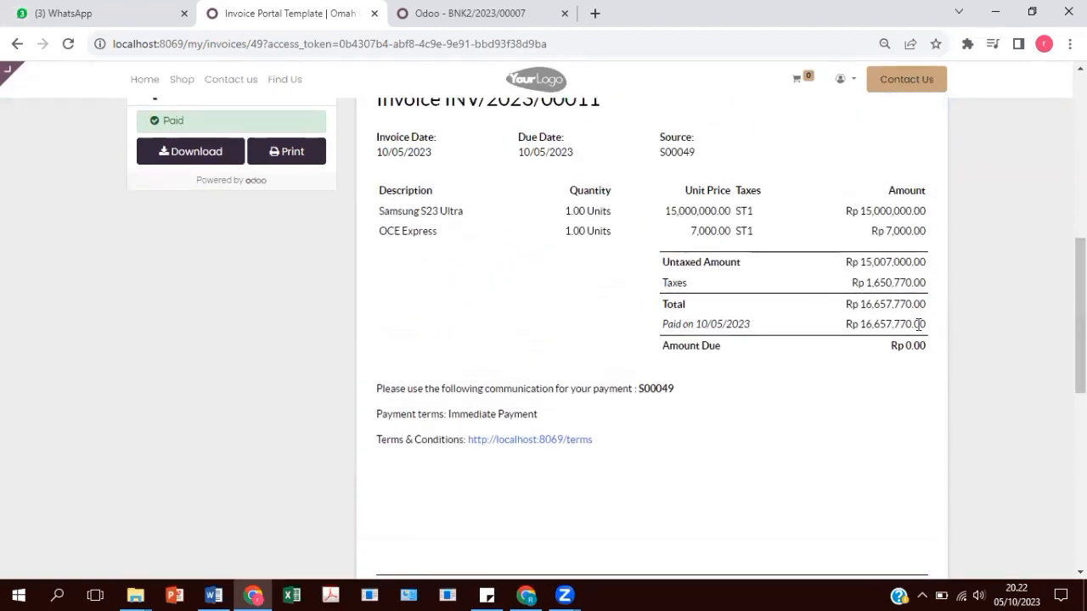
{"action": "left_click_drag", "start_coordinate": [925, 324], "coordinate": [867, 331]}
{"action": "key", "text": "ctrl+Tab"}
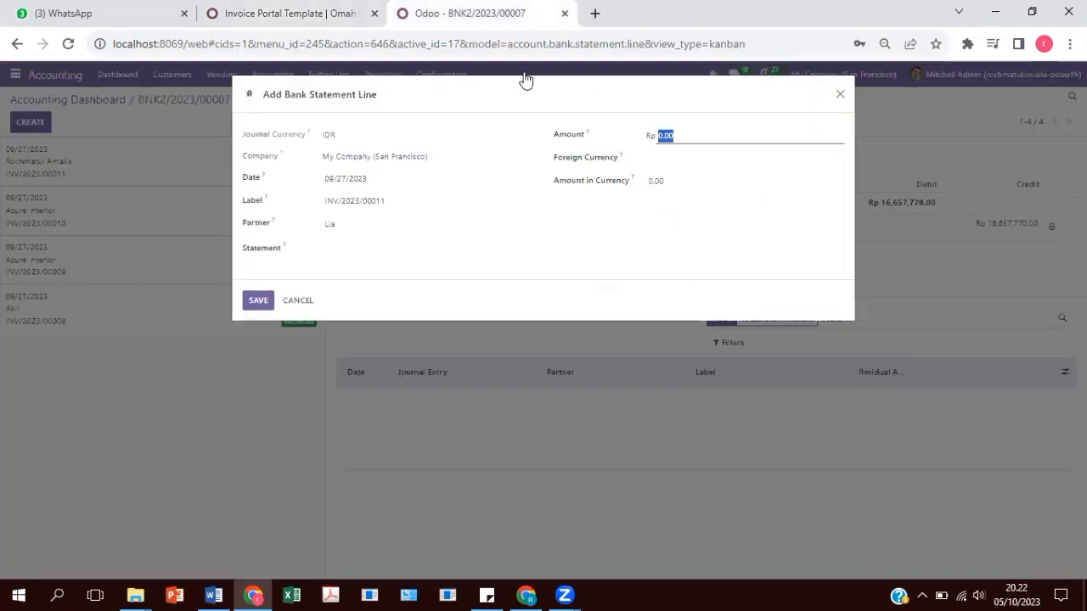
{"action": "type", "text": "16,657,770.00"}
{"action": "left_click", "coordinate": [259, 300]}
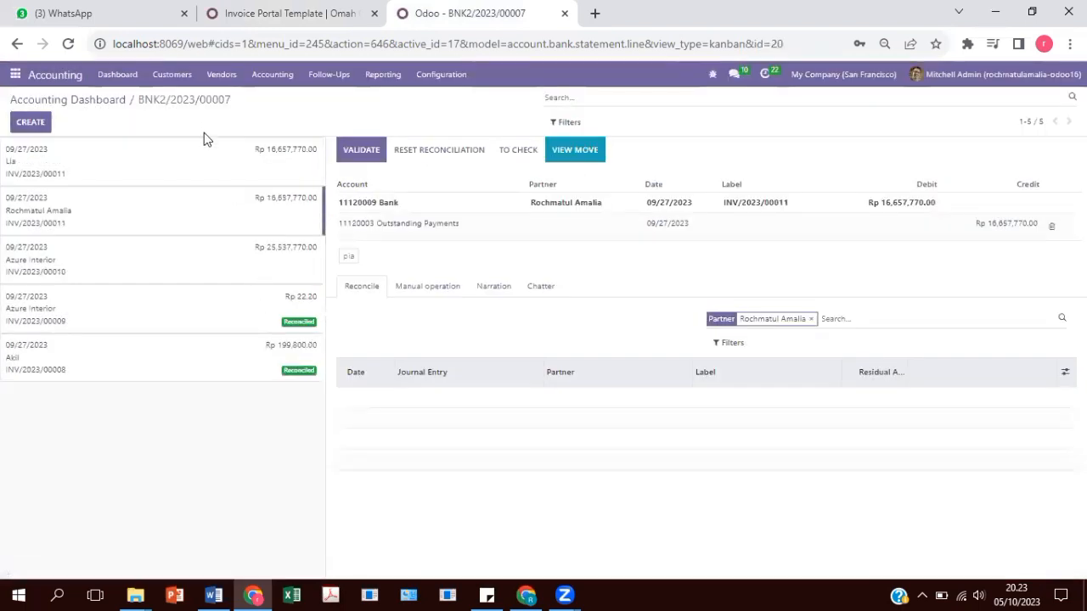
Reconcile the first Rp 16,657,770.00 statement line with outstanding payments and open entry BNK2/2023/00007.
{"action": "left_click", "coordinate": [207, 171]}
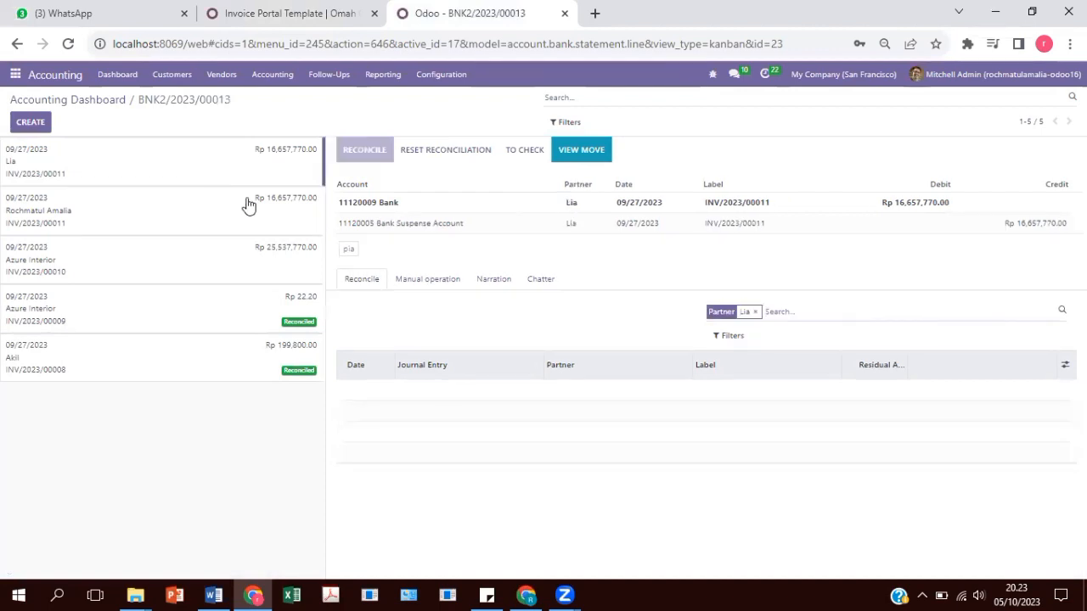
{"action": "left_click", "coordinate": [346, 251]}
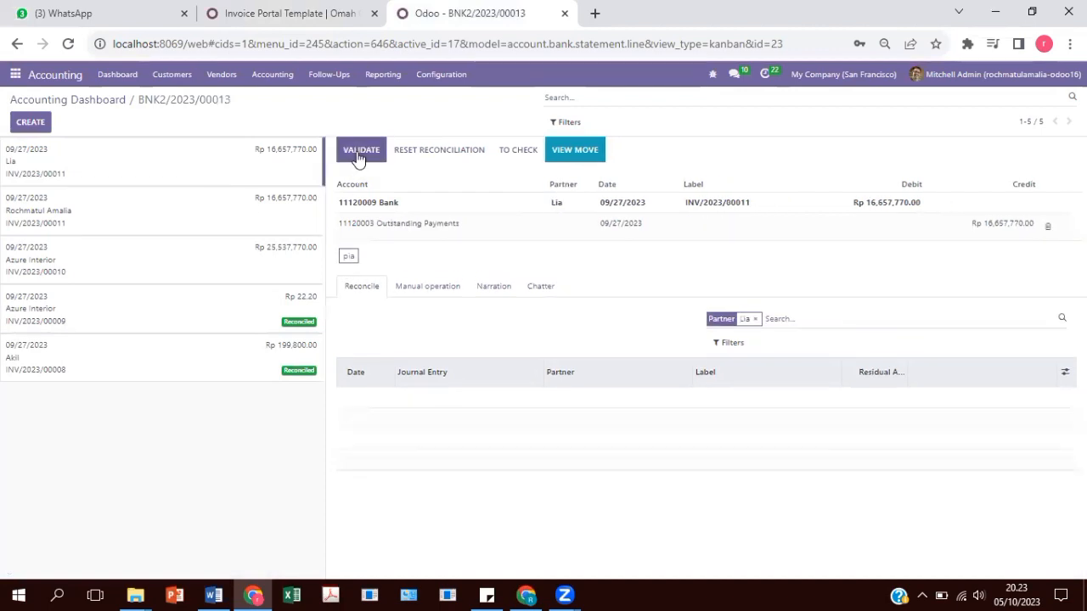
{"action": "left_click", "coordinate": [357, 152]}
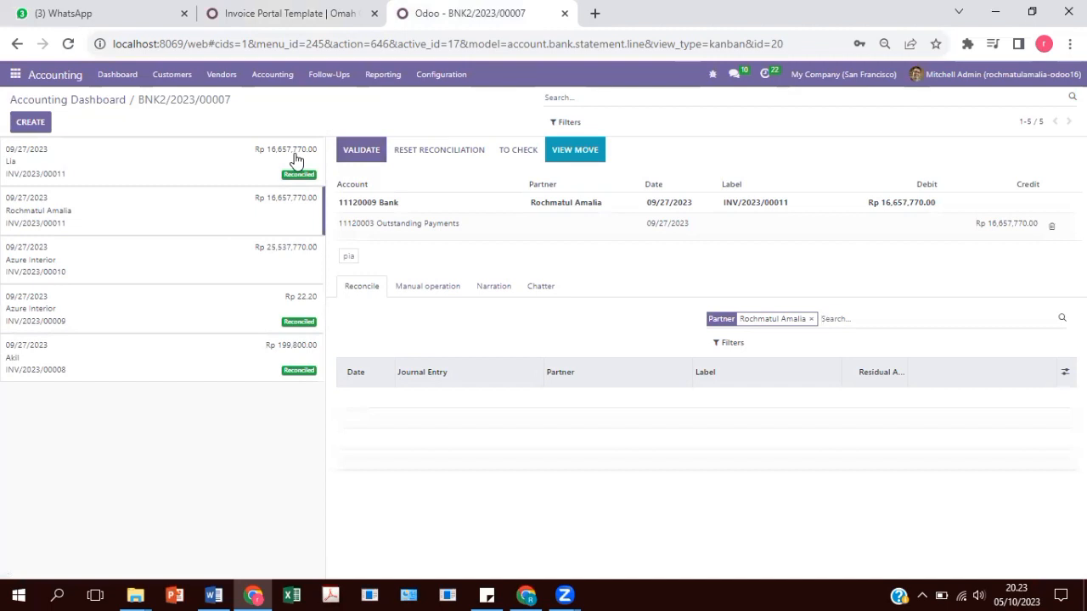
{"action": "left_click", "coordinate": [579, 141]}
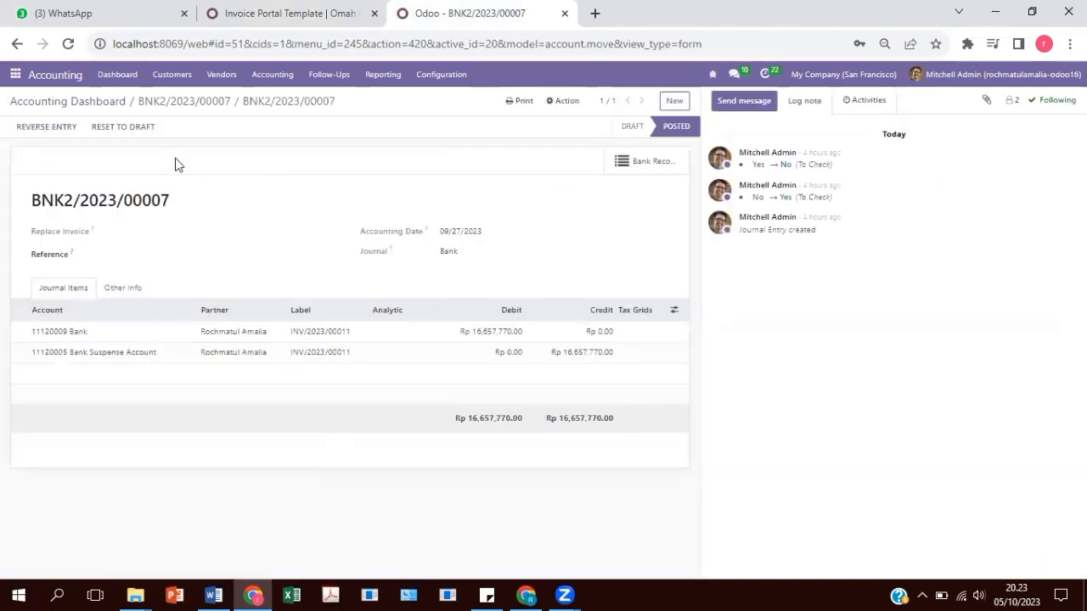
Reverse BNK2/2023/00007 with posted entry BNK2/2023/00014 and go back to its bank line.
{"action": "left_click", "coordinate": [46, 126]}
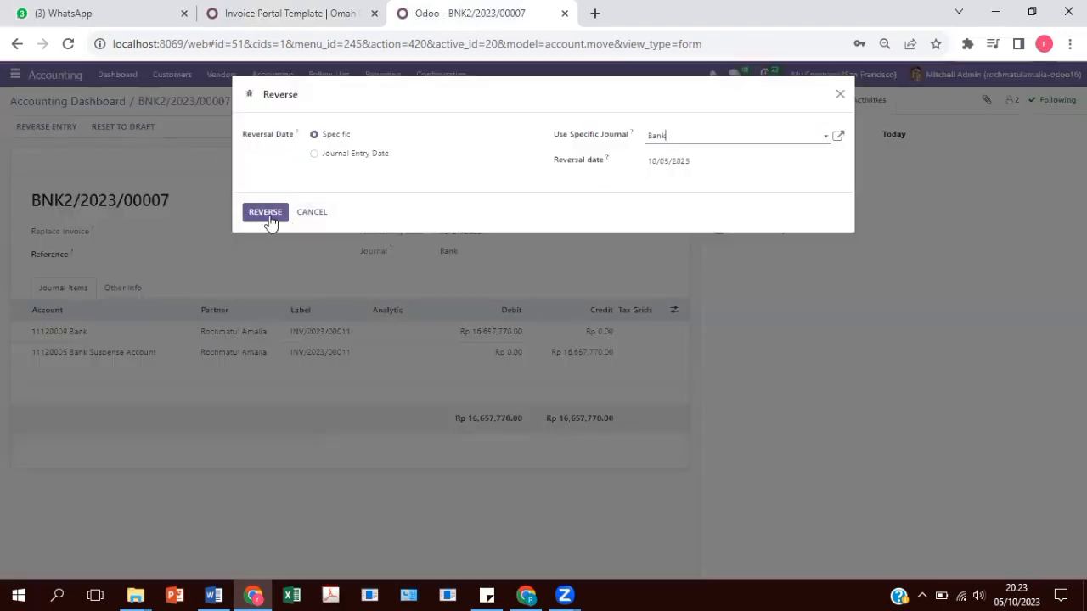
{"action": "left_click", "coordinate": [269, 216]}
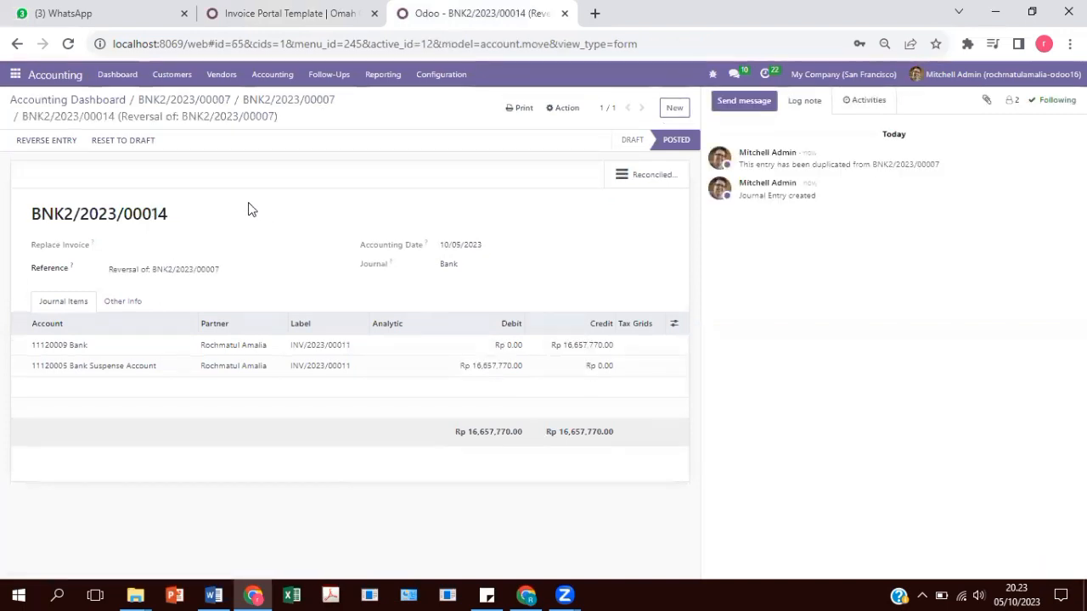
{"action": "left_click", "coordinate": [151, 101]}
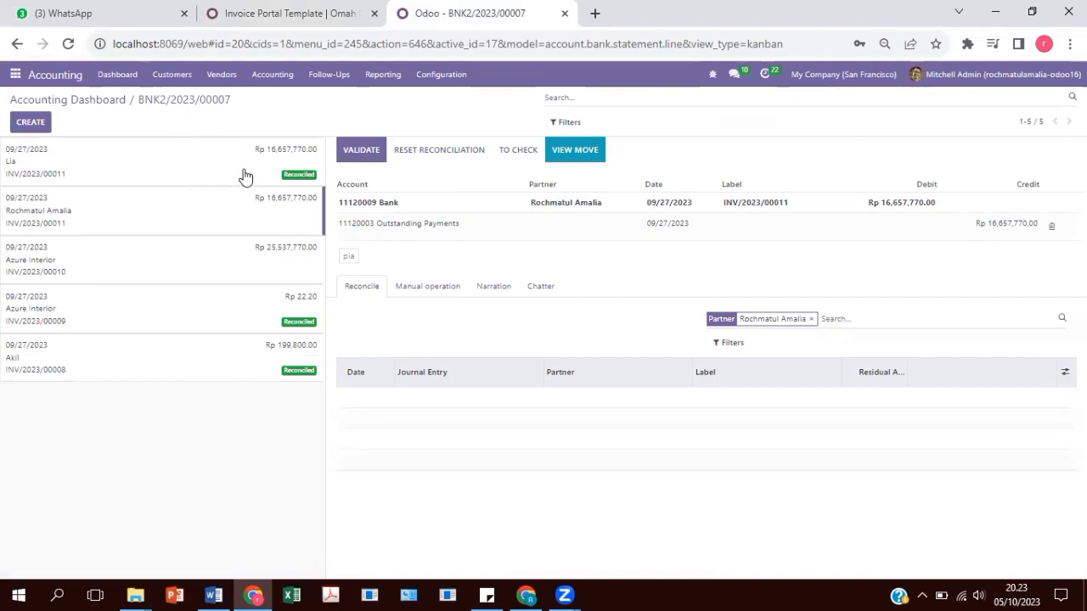
Validate the second Rp 16,657,770.00 line, then reopen INV/2023/00011 in the portal to confirm it's Paid.
{"action": "left_click", "coordinate": [347, 151]}
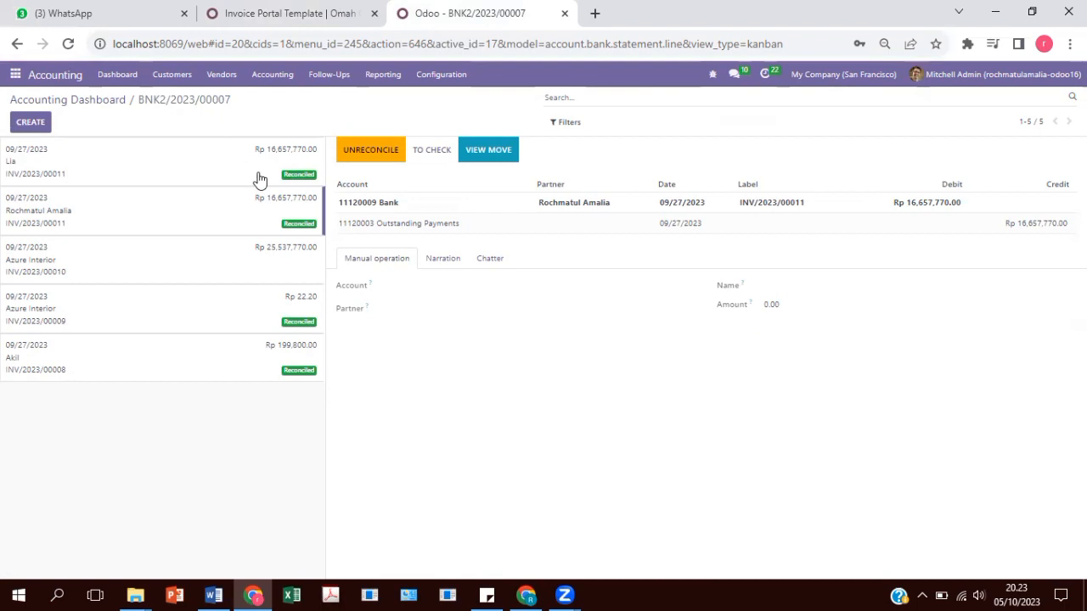
{"action": "left_click_drag", "start_coordinate": [1080, 168], "coordinate": [1080, 169]}
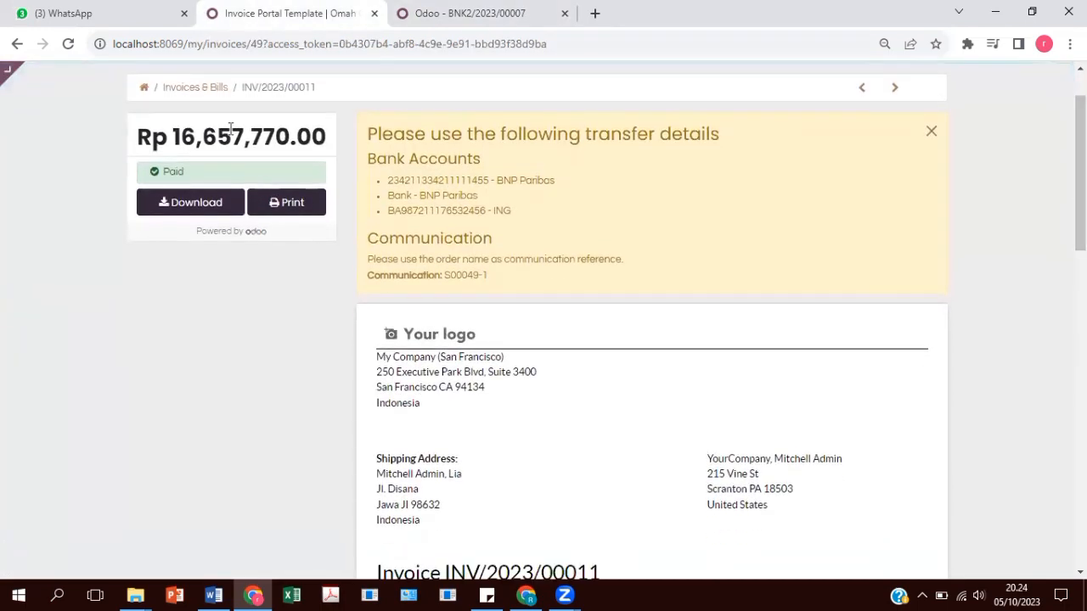
{"action": "left_click", "coordinate": [187, 88]}
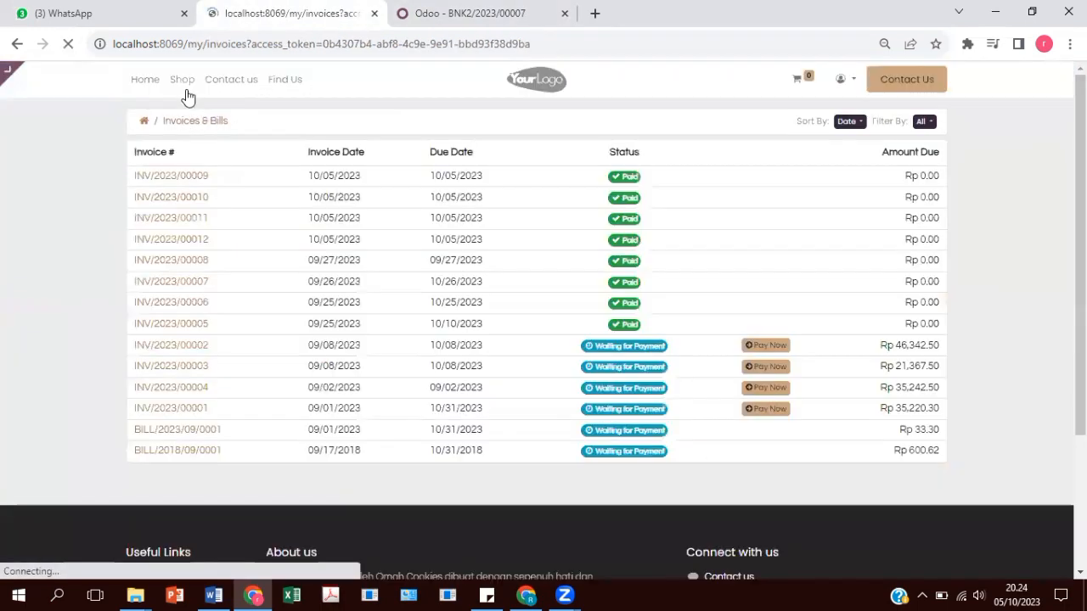
{"action": "left_click", "coordinate": [181, 218]}
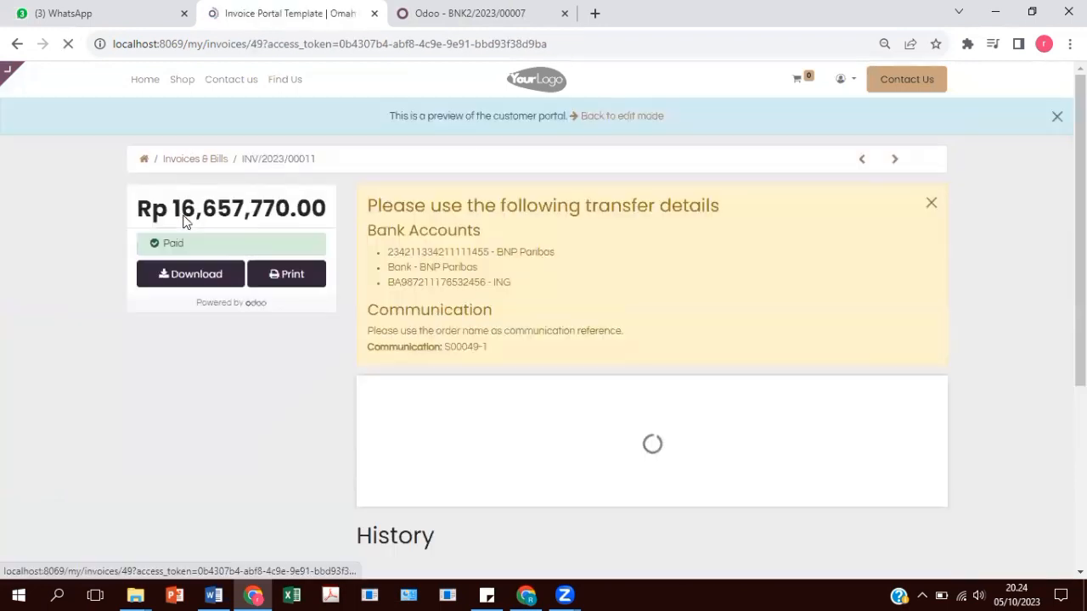
{"action": "key", "text": "ctrl+Tab"}
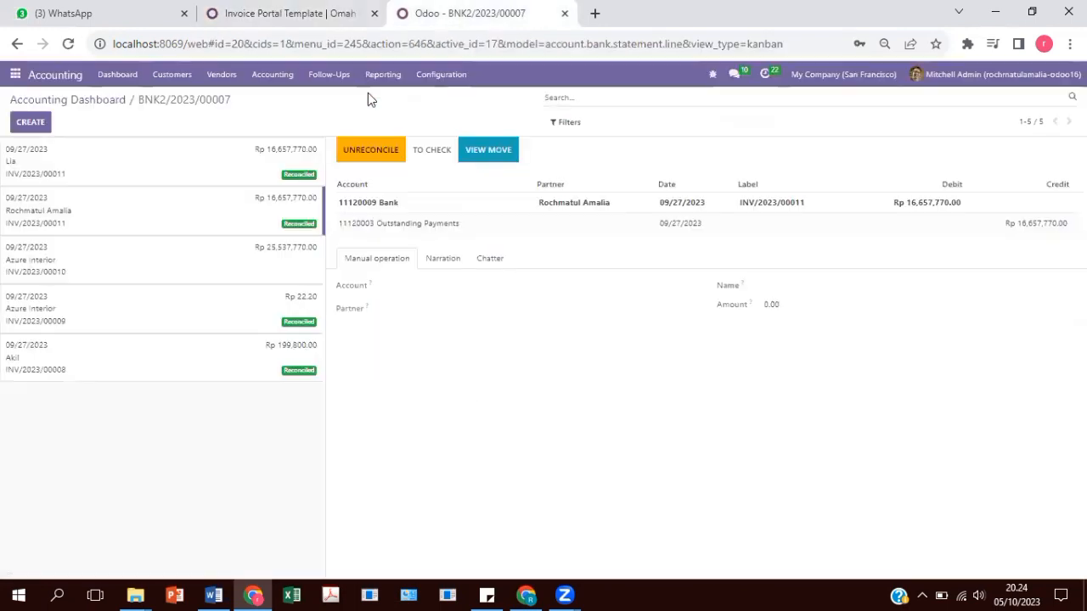
{"action": "left_click", "coordinate": [147, 175]}
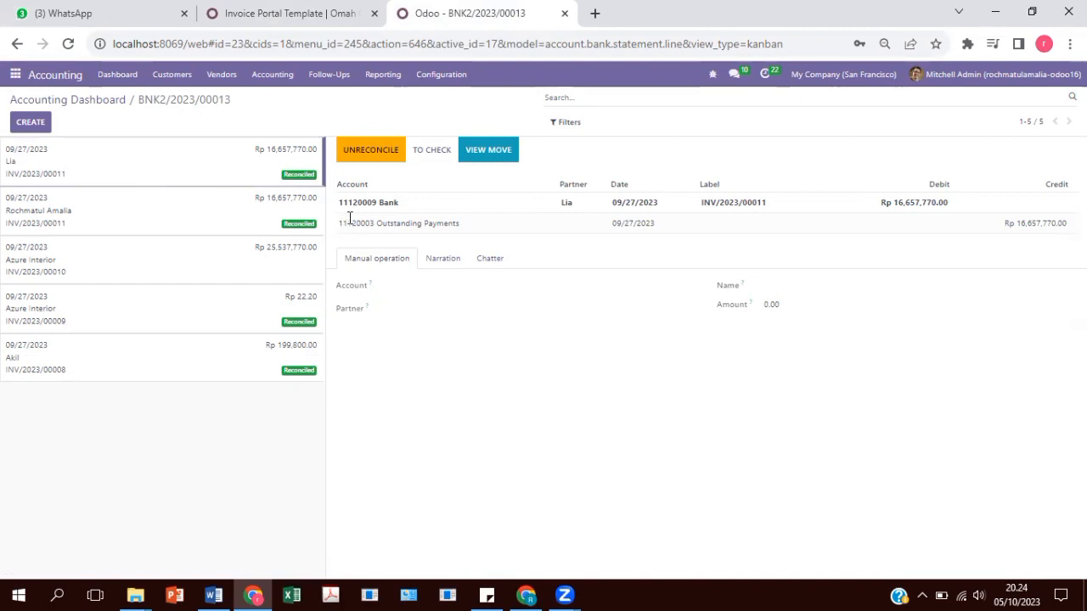
{"action": "left_click", "coordinate": [310, 10]}
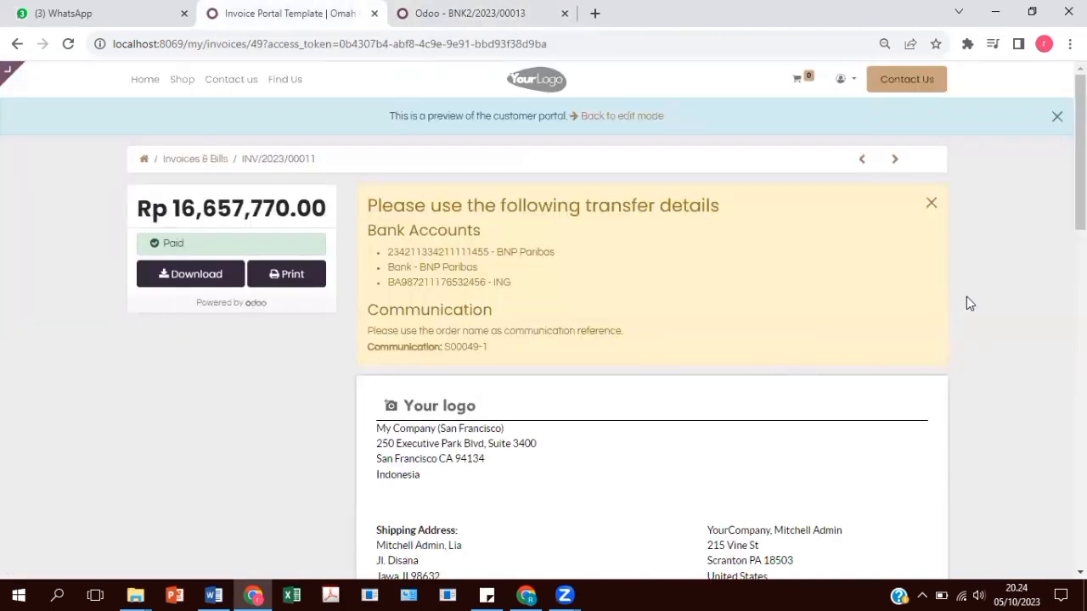
Scroll through portal invoice INV/2023/00011 and compare it with the Odoo accounting tab.
{"action": "scroll", "coordinate": [1080, 170], "scroll_direction": "down", "scroll_amount": 4}
{"action": "scroll", "coordinate": [989, 259], "scroll_direction": "down", "scroll_amount": 2}
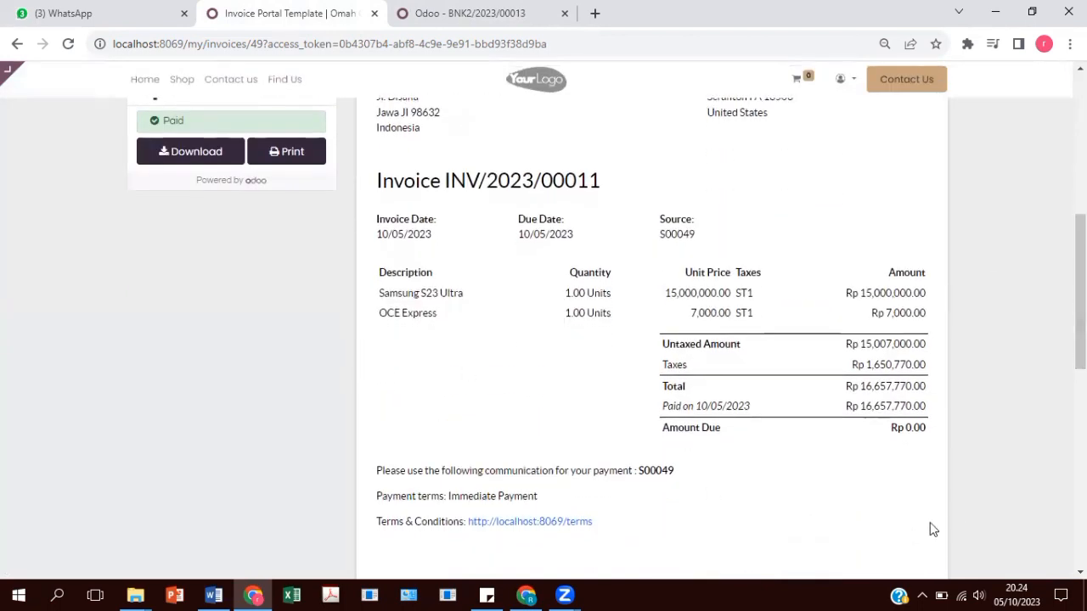
{"action": "scroll", "coordinate": [652, 340], "scroll_direction": "up", "scroll_amount": 3}
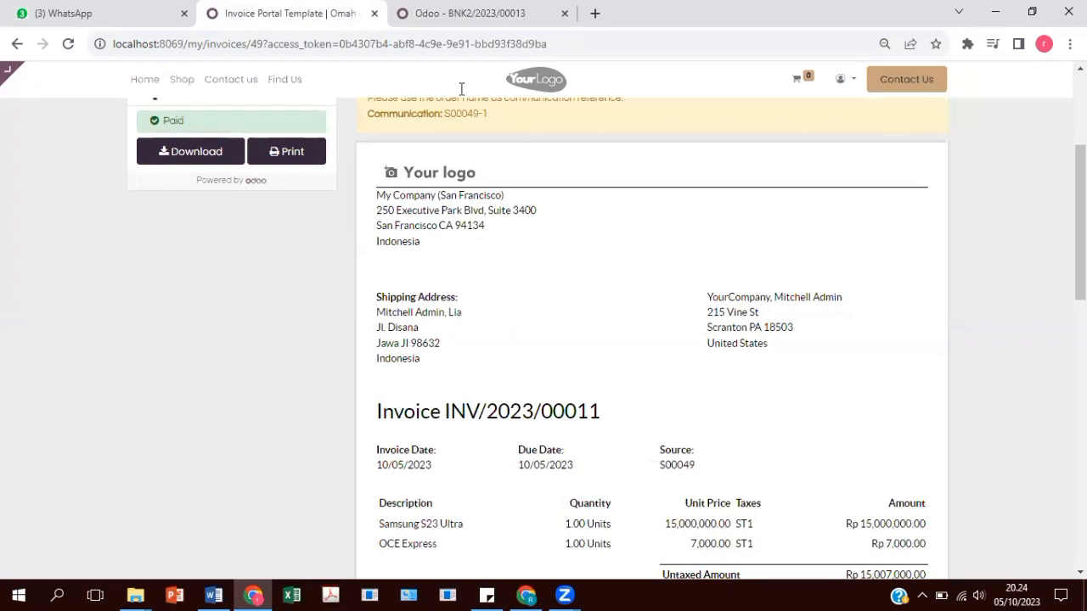
{"action": "key", "text": "ctrl+Tab"}
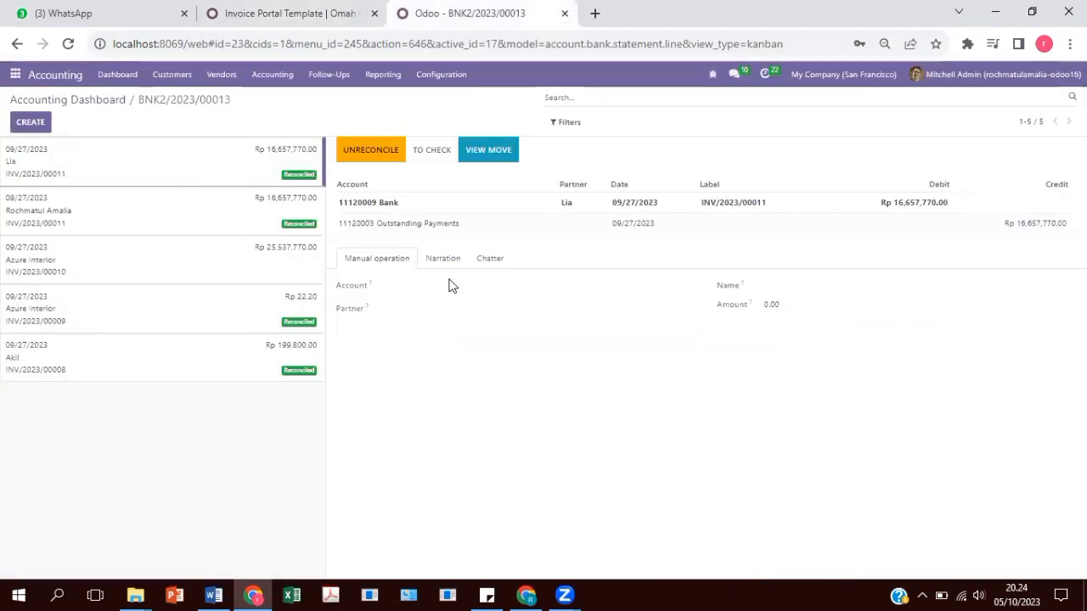
{"action": "left_click", "coordinate": [288, 10]}
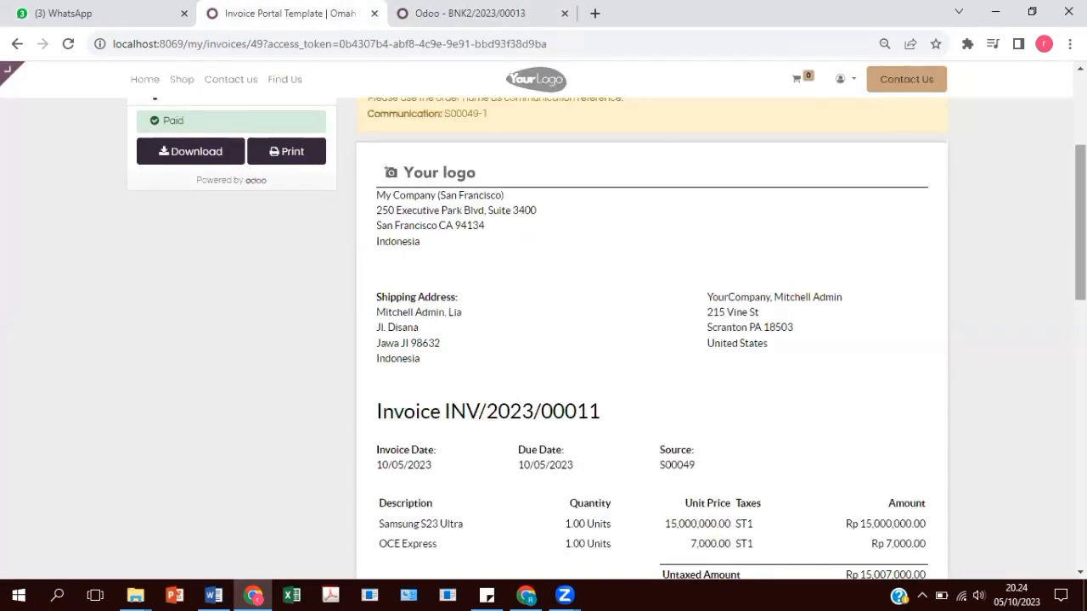
{"action": "left_click_drag", "start_coordinate": [1080, 188], "coordinate": [1080, 118]}
Reload INV/2023/00011 from Invoices & Bills and check Rp 16,657,770.00 paid on 10/05/2023, Rp 0.00 due.
{"action": "left_click", "coordinate": [175, 160]}
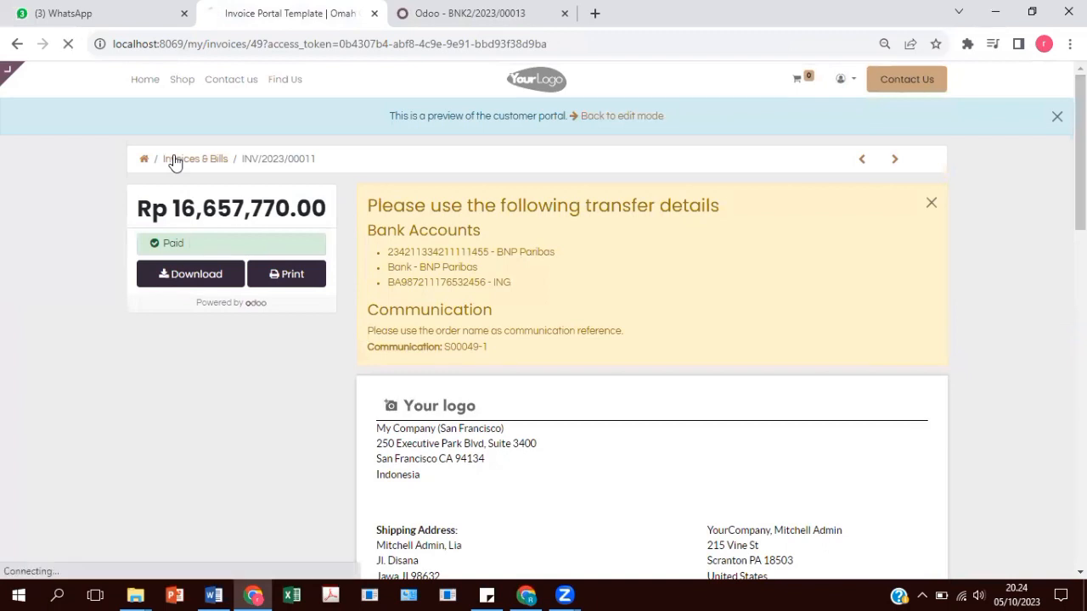
{"action": "left_click", "coordinate": [173, 225]}
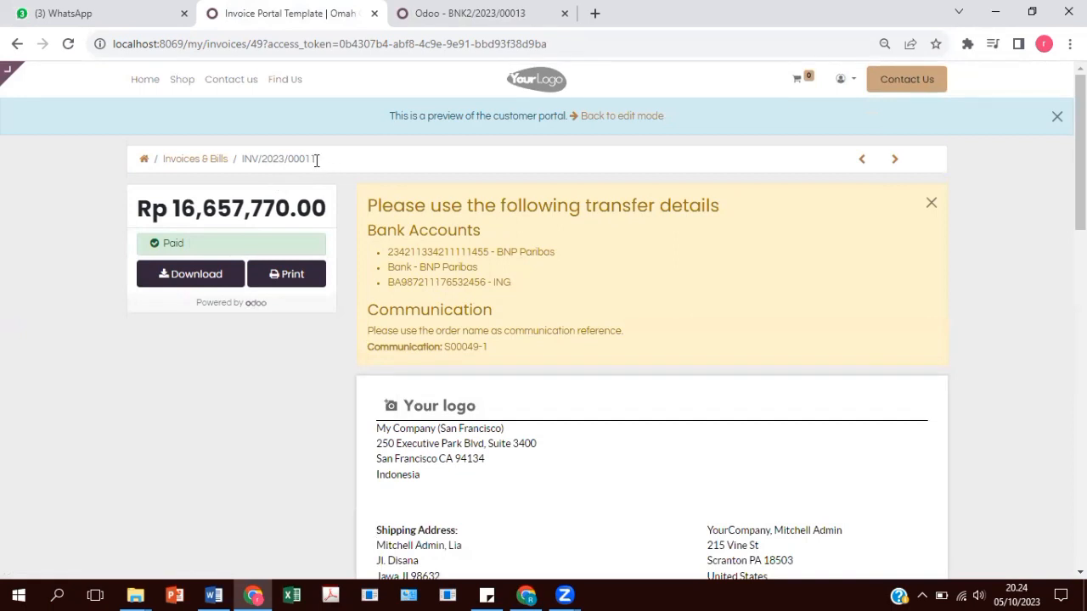
{"action": "key", "text": "ctrl+Tab"}
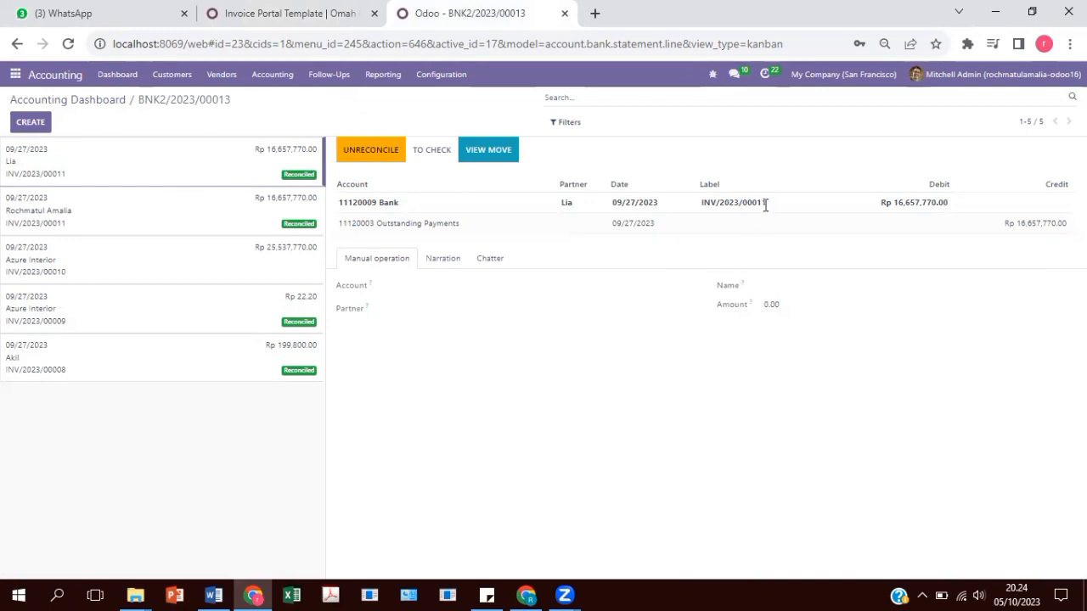
{"action": "left_click", "coordinate": [303, 10]}
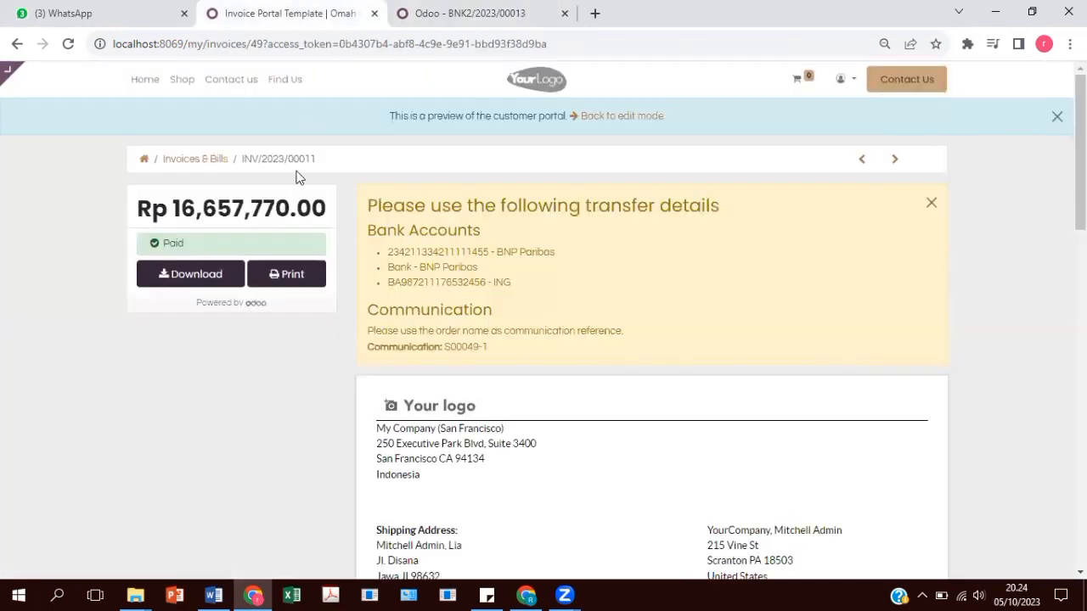
{"action": "scroll", "coordinate": [614, 242], "scroll_direction": "down", "scroll_amount": 4}
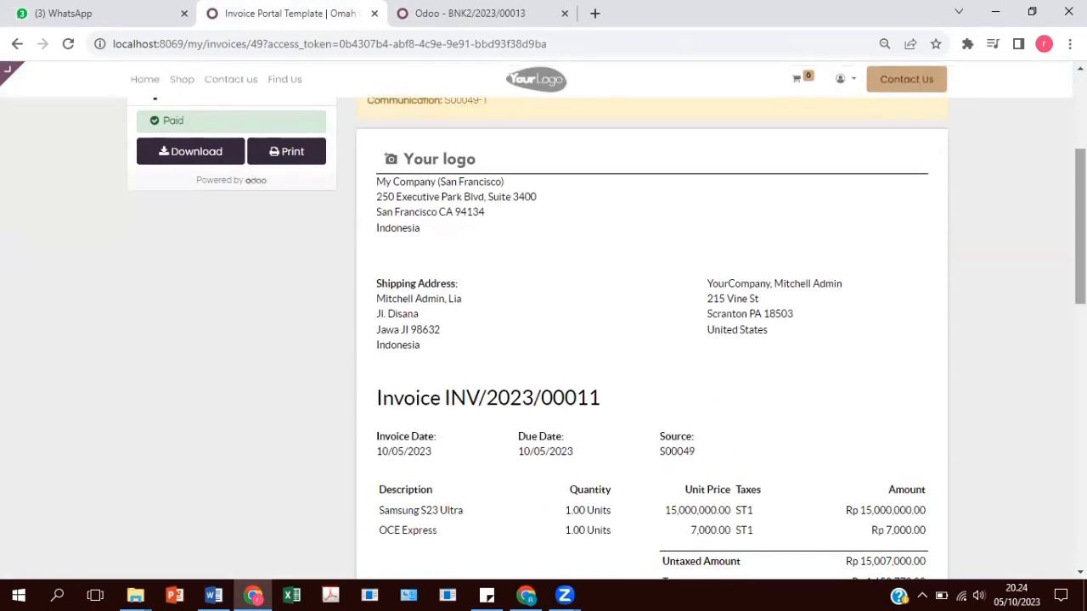
{"action": "left_click_drag", "start_coordinate": [1080, 248], "coordinate": [1080, 315]}
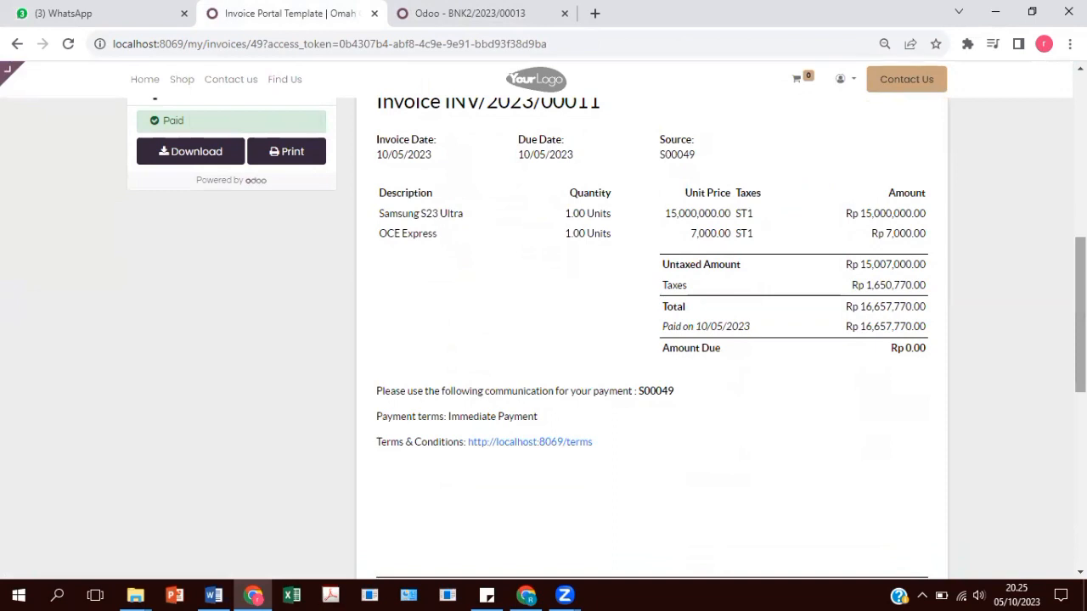
{"action": "left_click_drag", "start_coordinate": [1080, 315], "coordinate": [1080, 154]}
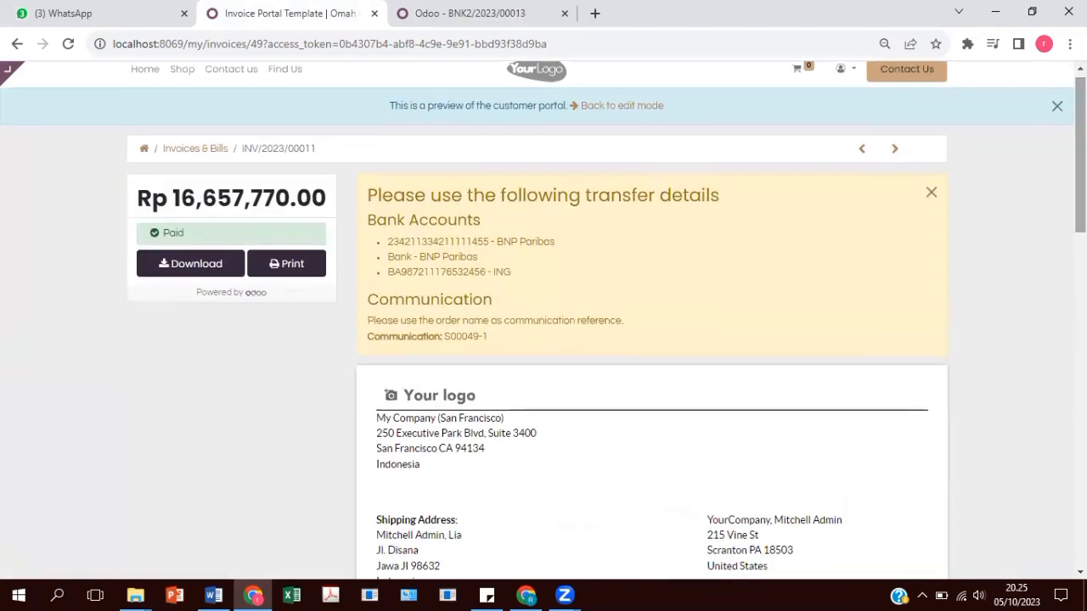